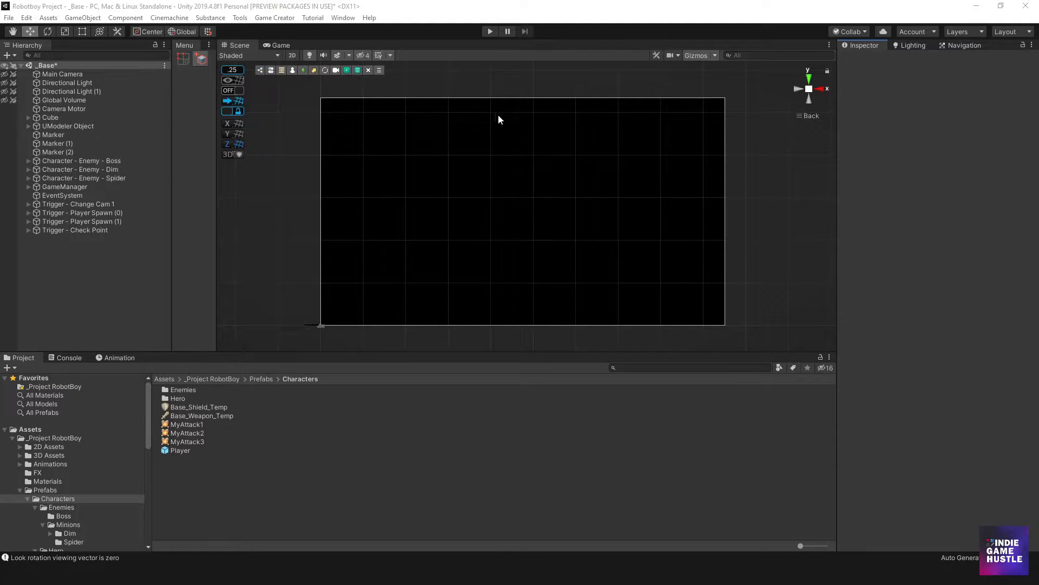
- Run the game in Play mode and move the player around the starting platform, jumping and crossing the bridge to the enemy arena
{"action": "left_click", "coordinate": [490, 33]}
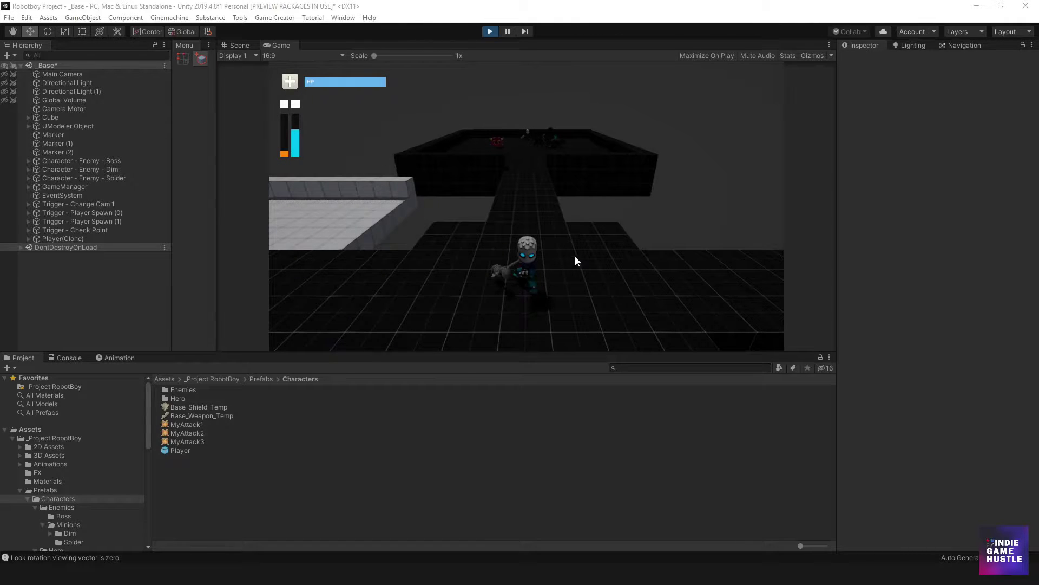
{"action": "left_click", "coordinate": [541, 274]}
{"action": "key", "text": "w"}
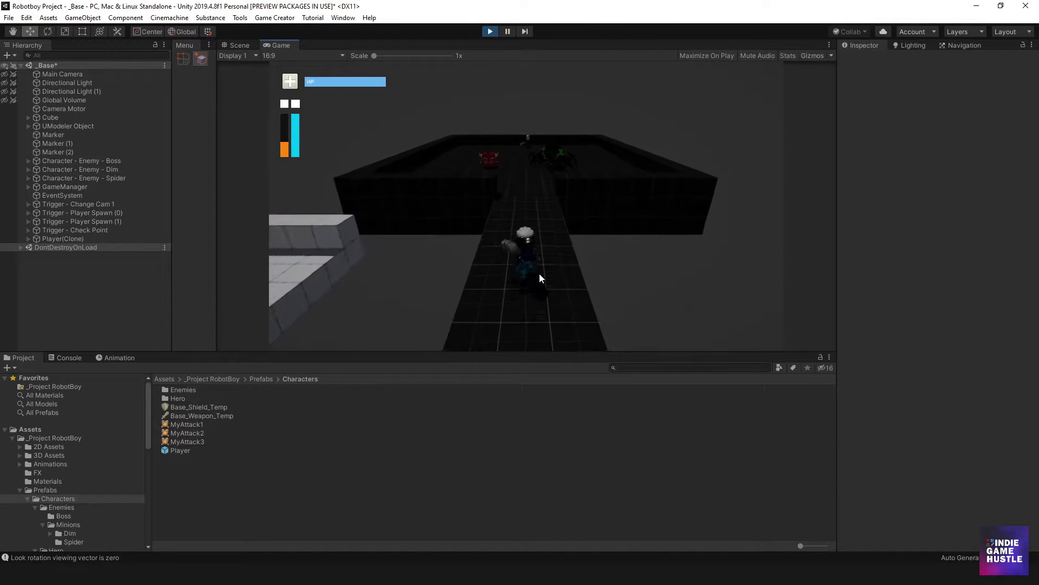
{"action": "key", "text": "s"}
{"action": "key", "text": "d"}
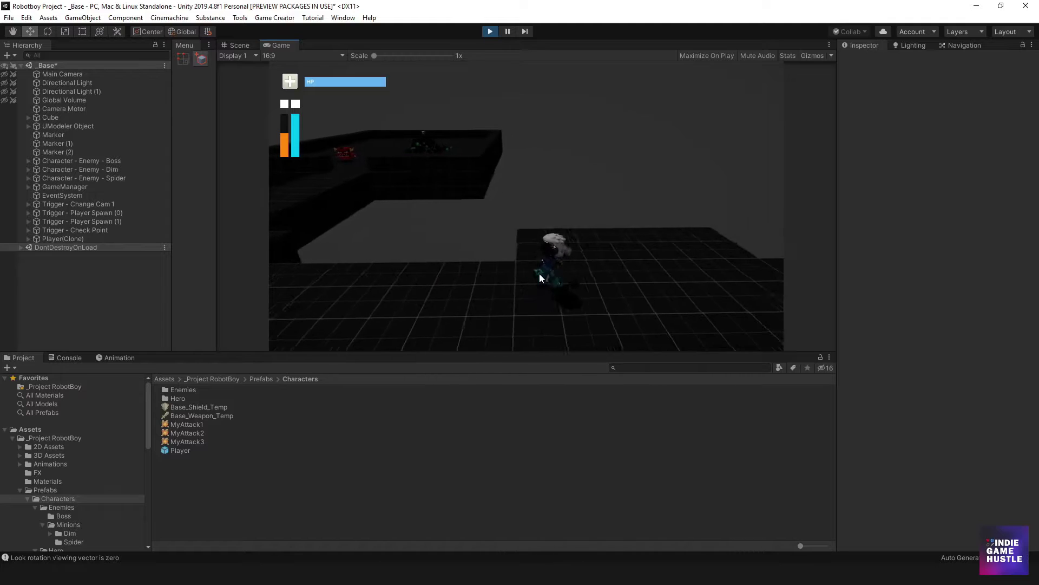
{"action": "key", "text": "a"}
{"action": "key", "text": "w"}
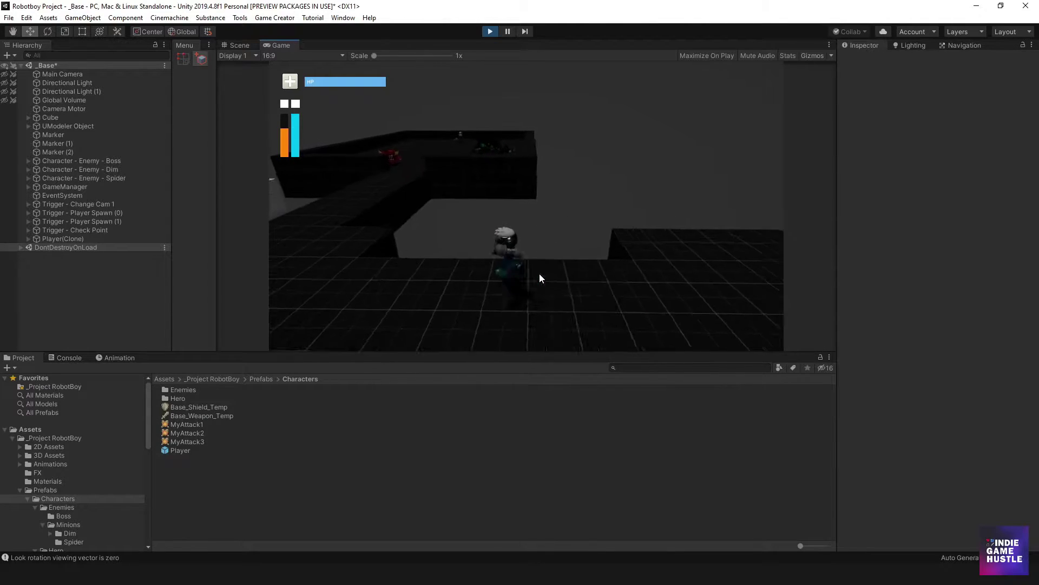
{"action": "key", "text": "space"}
{"action": "key", "text": "w"}
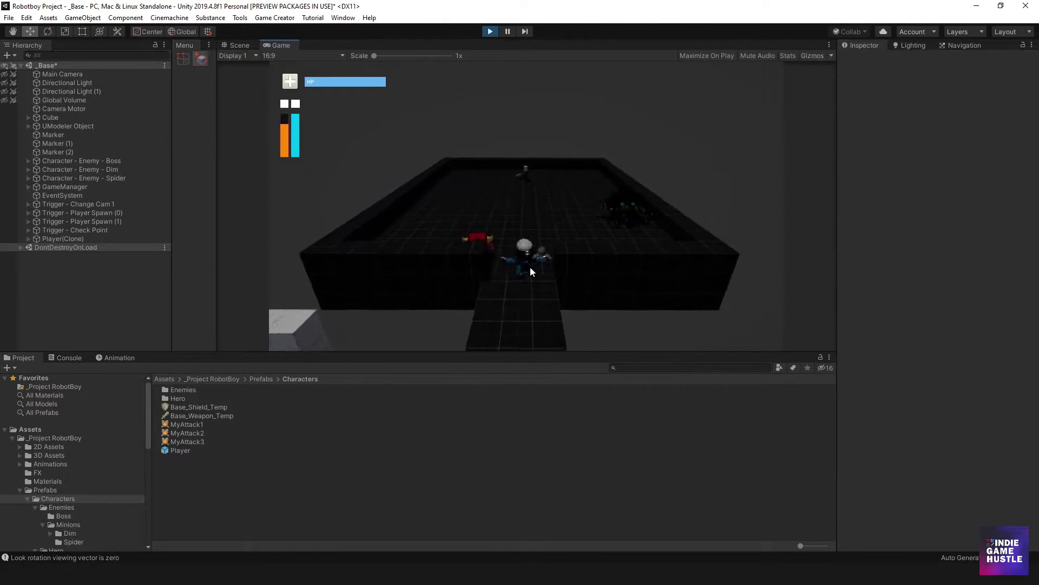
- Attack the red enemy at the arena entrance to test the player's combat
{"action": "left_click", "coordinate": [516, 266]}
{"action": "left_click", "coordinate": [517, 266]}
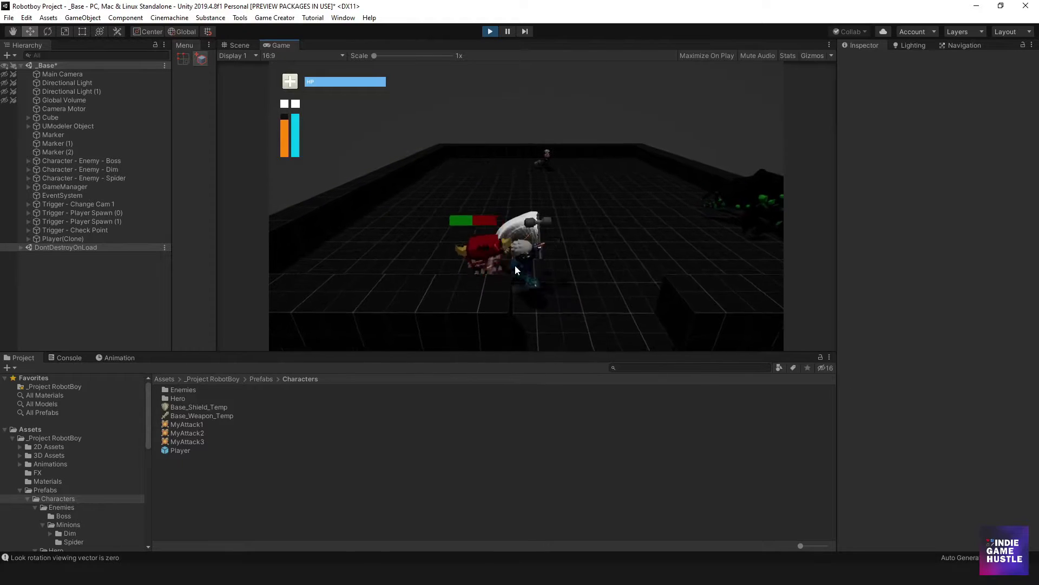
{"action": "left_click", "coordinate": [516, 267]}
{"action": "left_click", "coordinate": [524, 273]}
- Approach and attack the spider enemy in the arena, moving around it to test combat and player damage
{"action": "key", "text": "w"}
{"action": "key", "text": "d"}
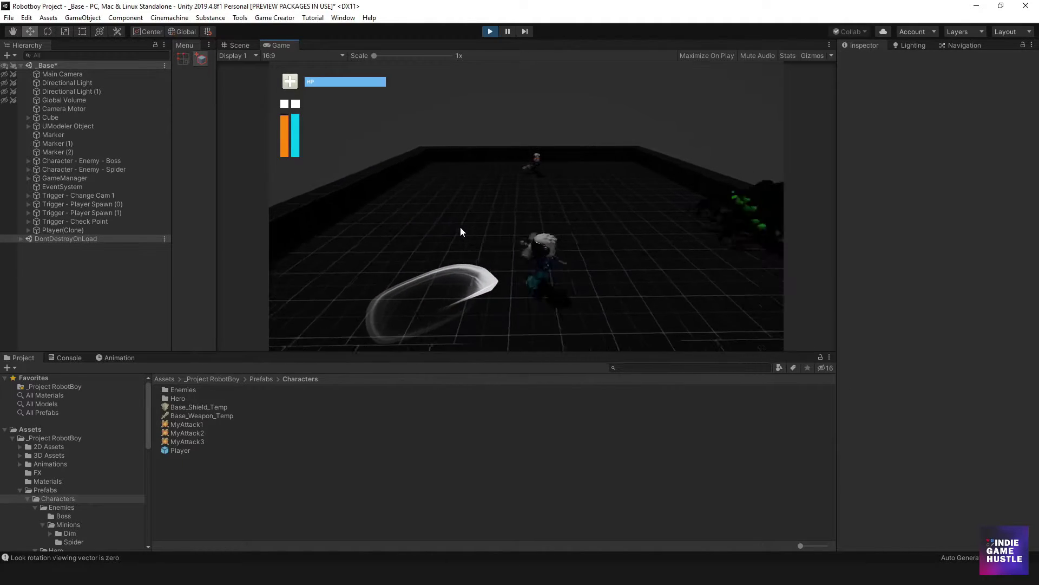
{"action": "key", "text": "w"}
{"action": "left_click", "coordinate": [478, 229]}
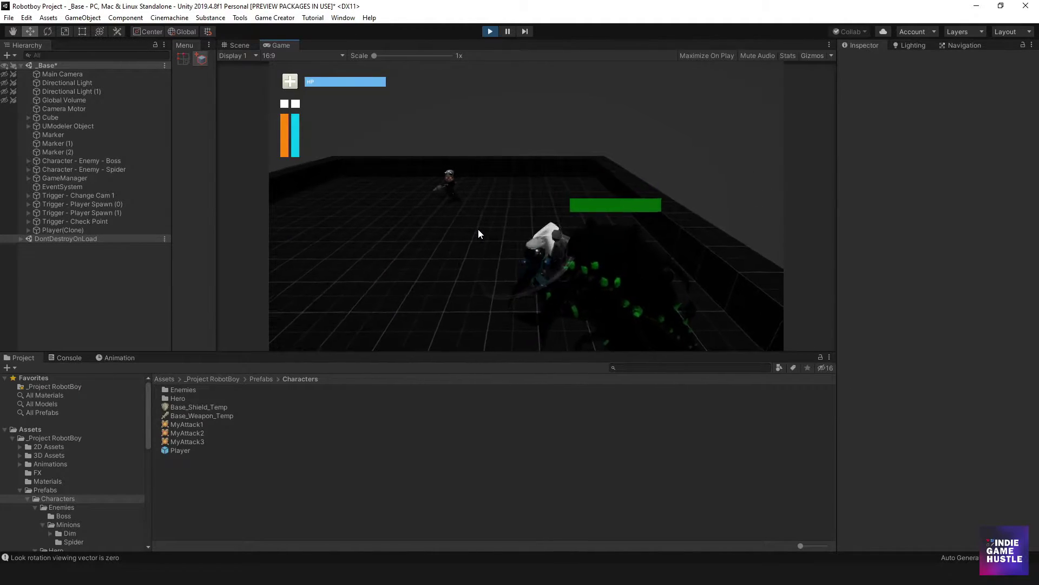
{"action": "left_click", "coordinate": [479, 229]}
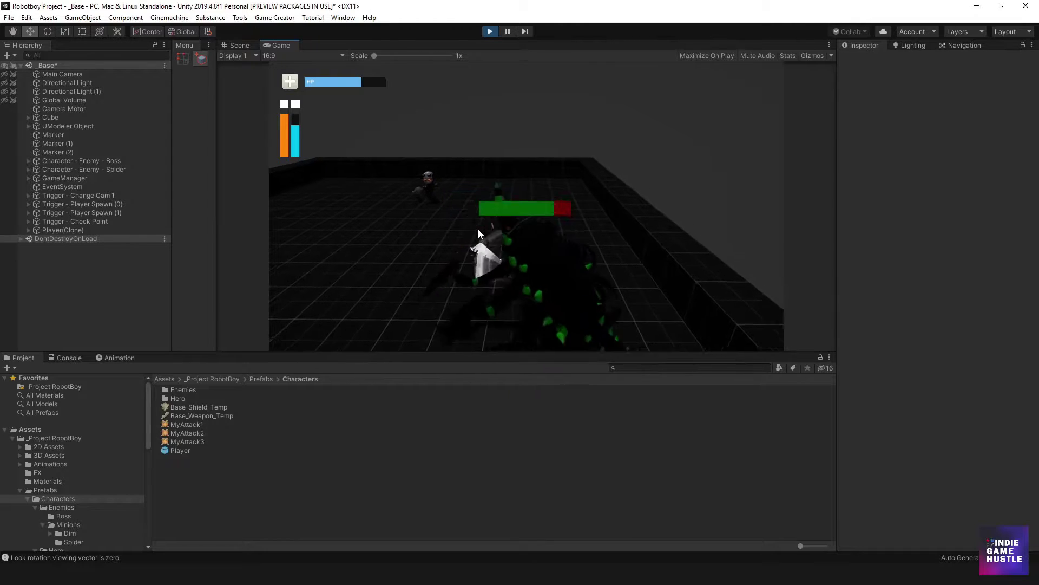
{"action": "left_click", "coordinate": [479, 229]}
{"action": "left_click", "coordinate": [467, 228]}
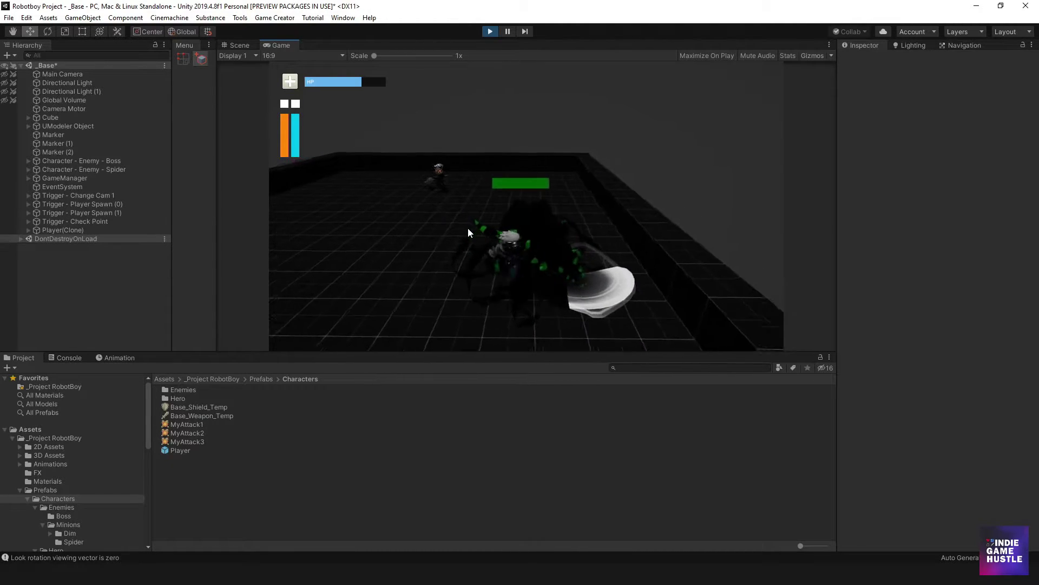
{"action": "left_click", "coordinate": [468, 229]}
{"action": "key", "text": "a"}
{"action": "key", "text": "w"}
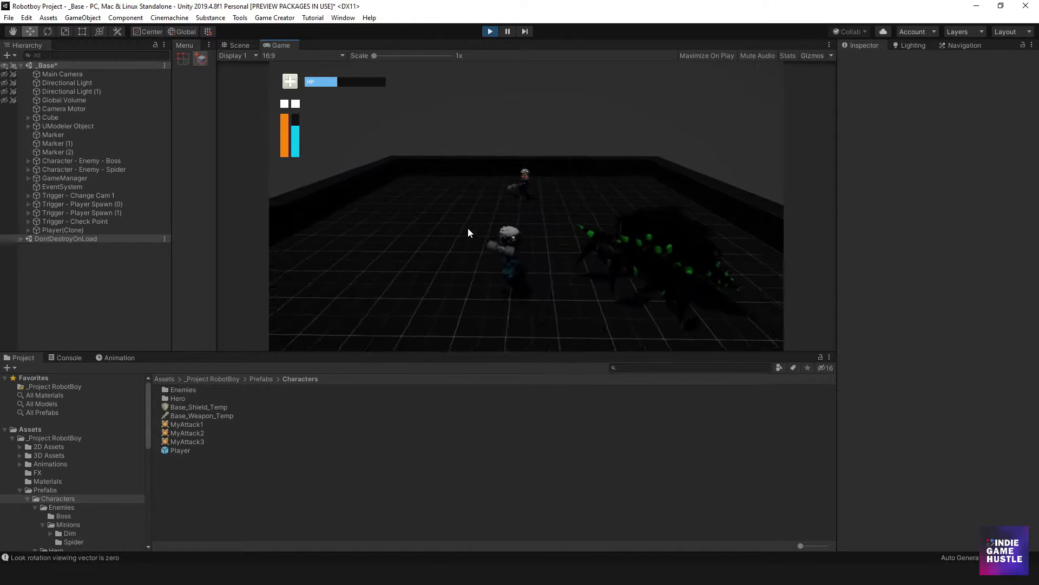
{"action": "key", "text": "d"}
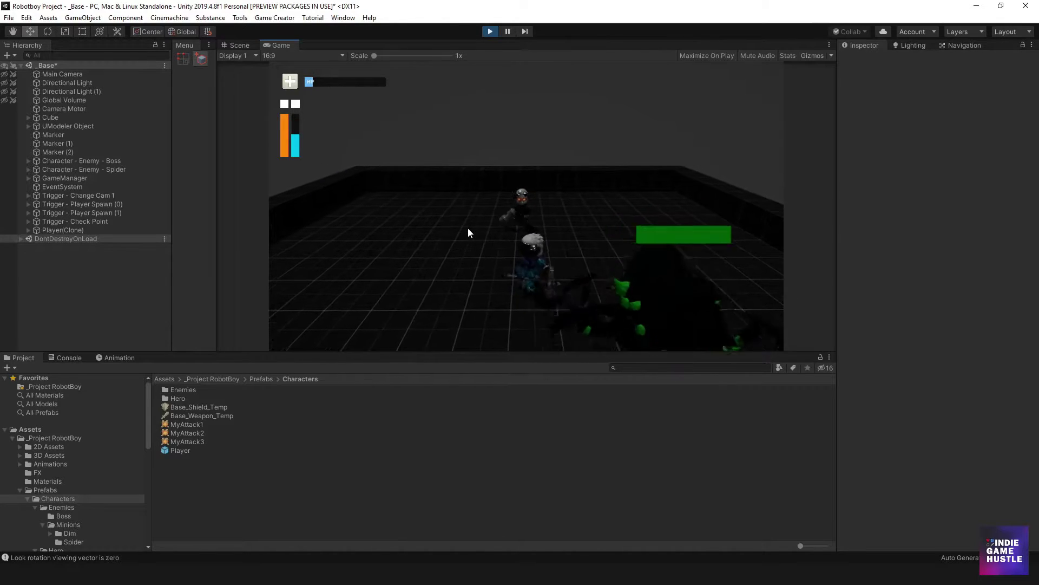
{"action": "key", "text": "s"}
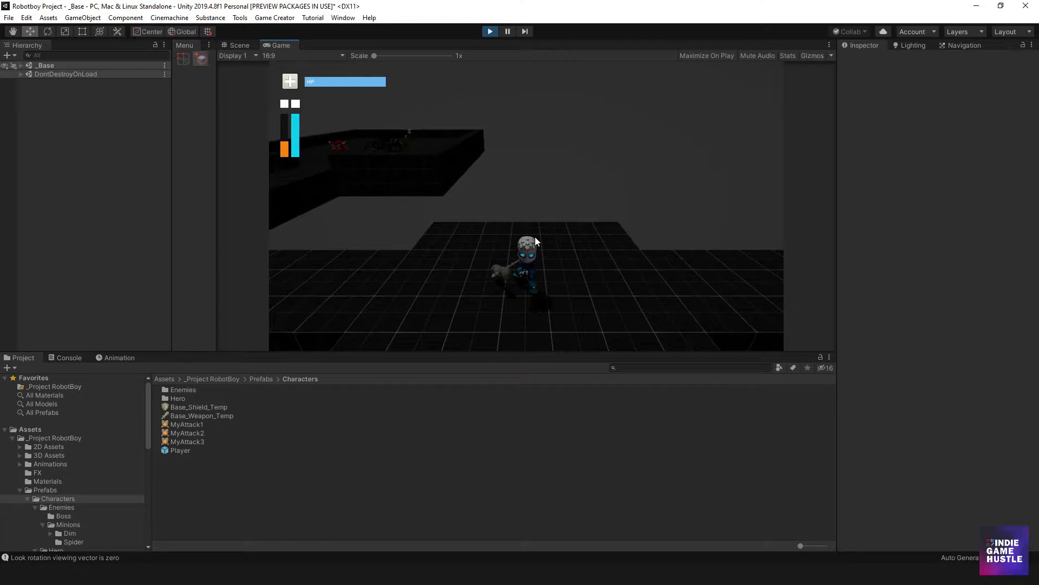
- Walk the respawned player back across the starting platform toward the bridge and swing the weapon
{"action": "key", "text": "a"}
{"action": "key", "text": "a"}
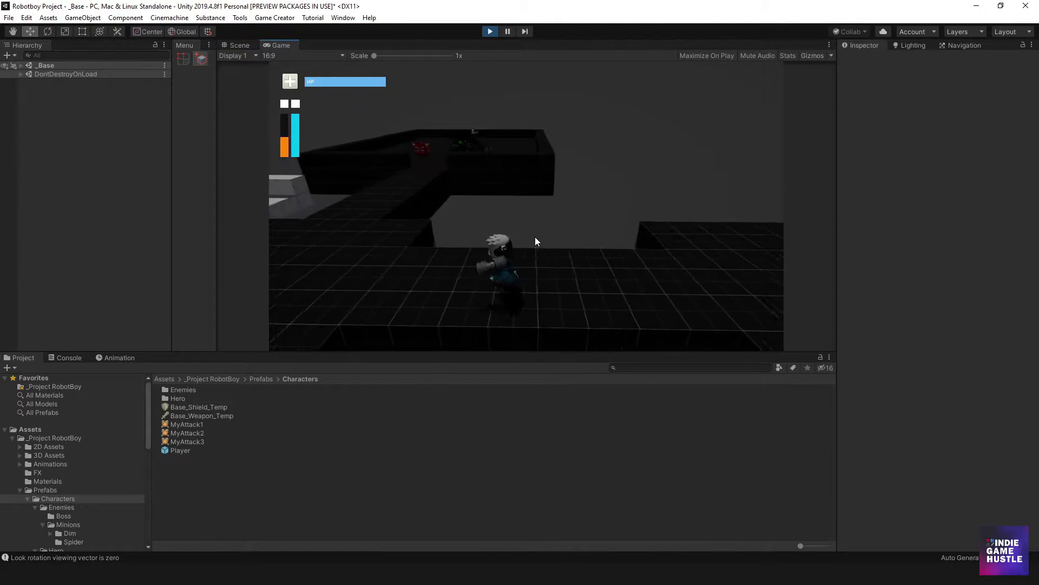
{"action": "key", "text": "w"}
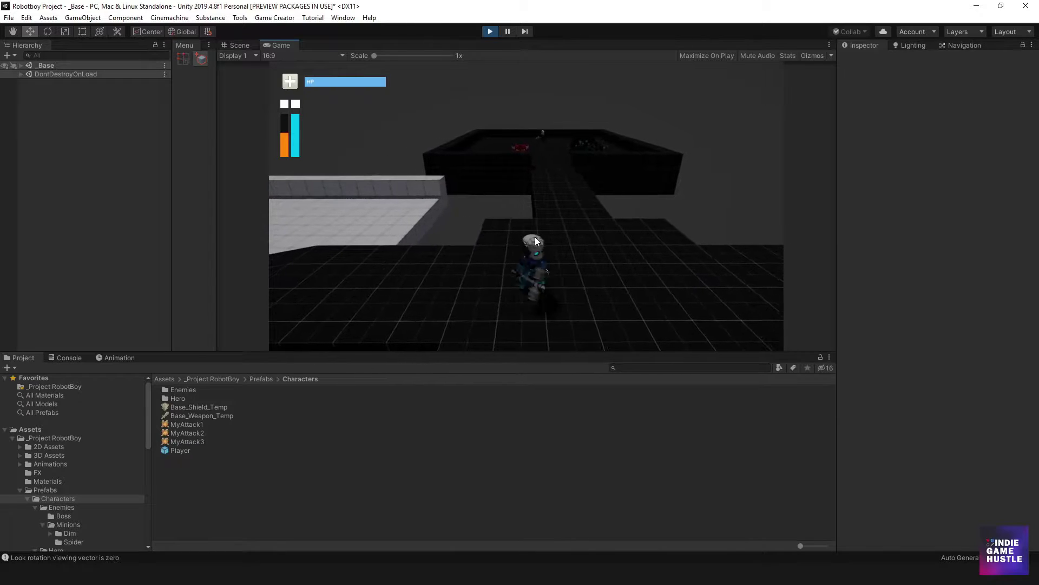
{"action": "key", "text": "w"}
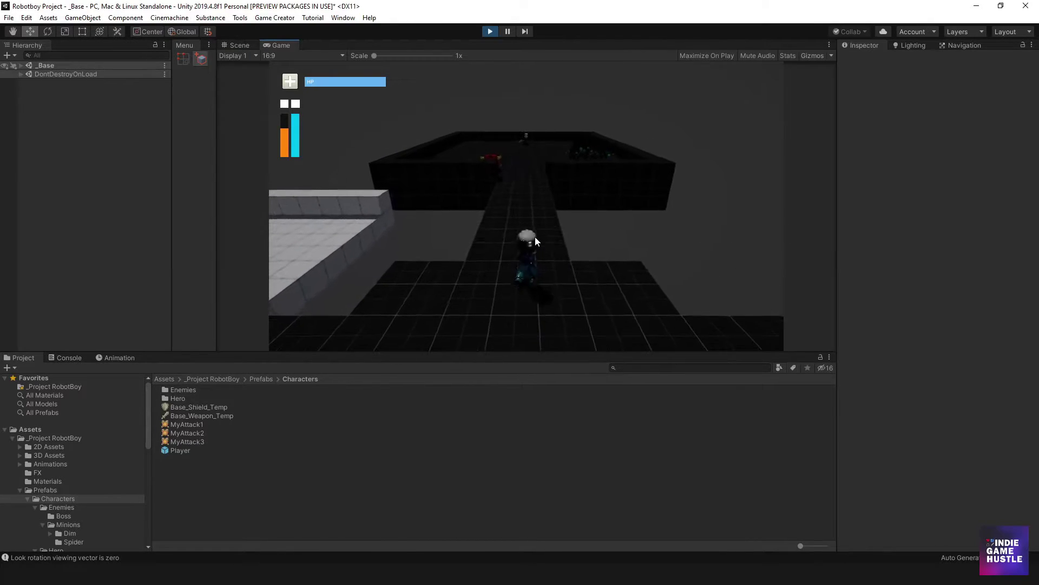
{"action": "left_click", "coordinate": [535, 236]}
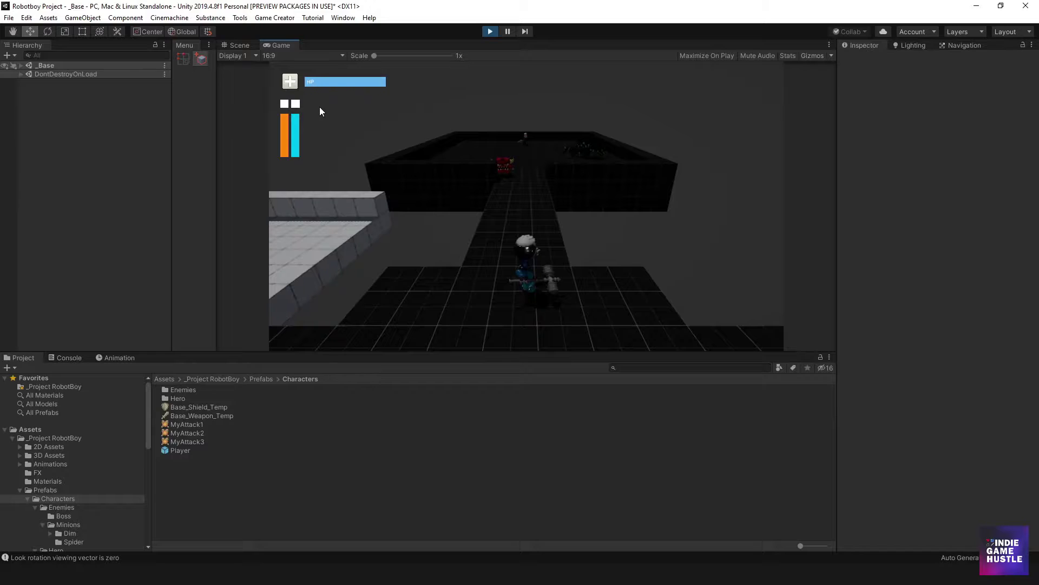
- Test the respawned player's movement in all directions and its attack on the starting platform, and exit Play mode
{"action": "key", "text": "s"}
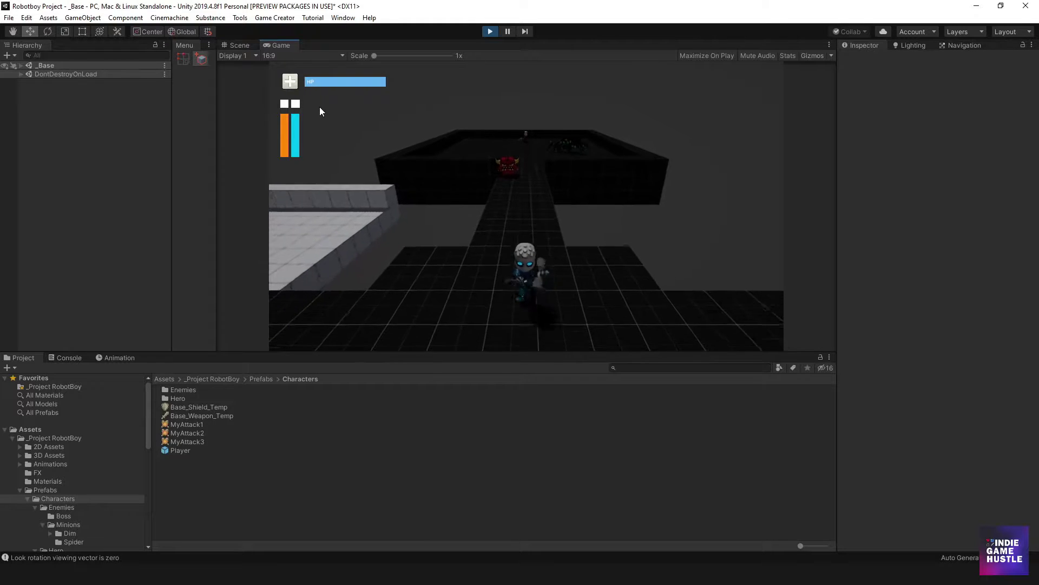
{"action": "key", "text": "a"}
{"action": "key", "text": "w"}
{"action": "key", "text": "d"}
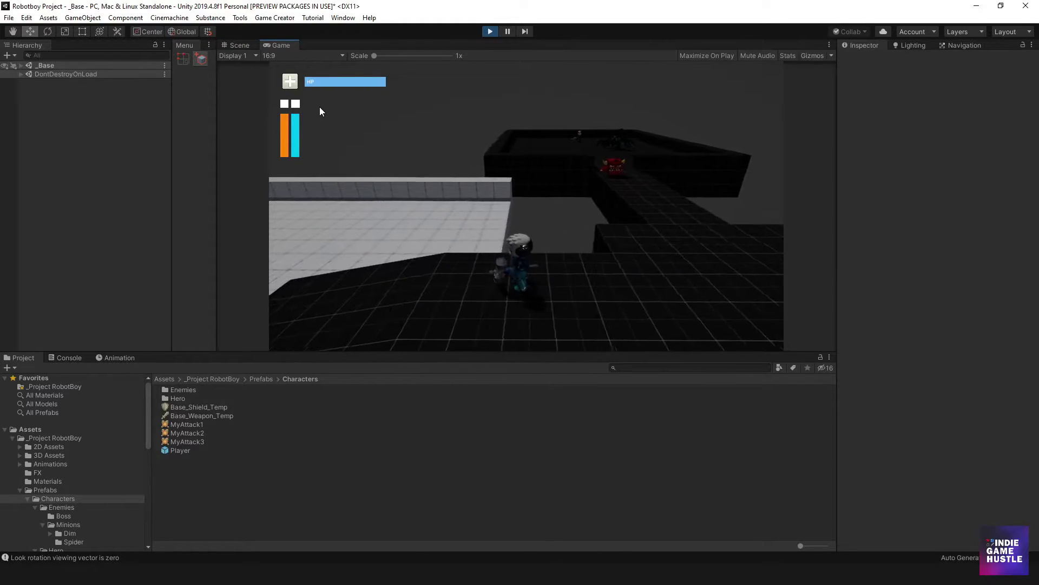
{"action": "key", "text": "d"}
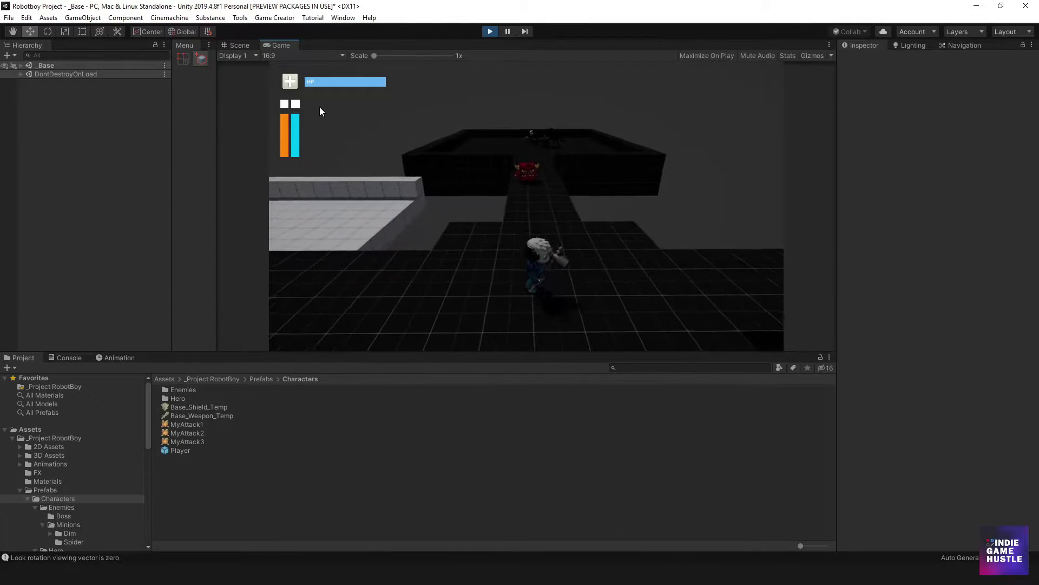
{"action": "key", "text": "s"}
{"action": "key", "text": "w"}
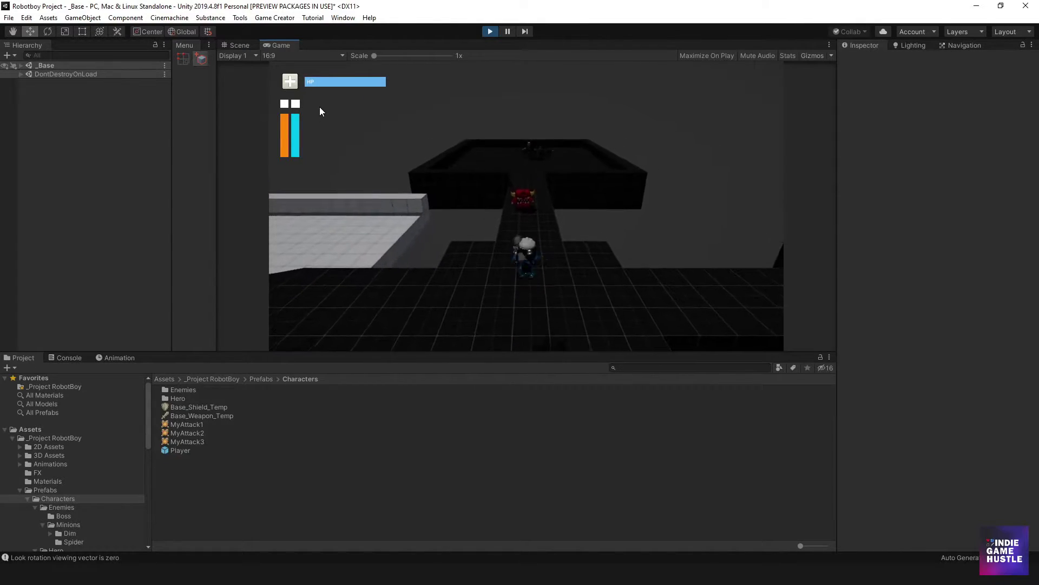
{"action": "left_click", "coordinate": [320, 106]}
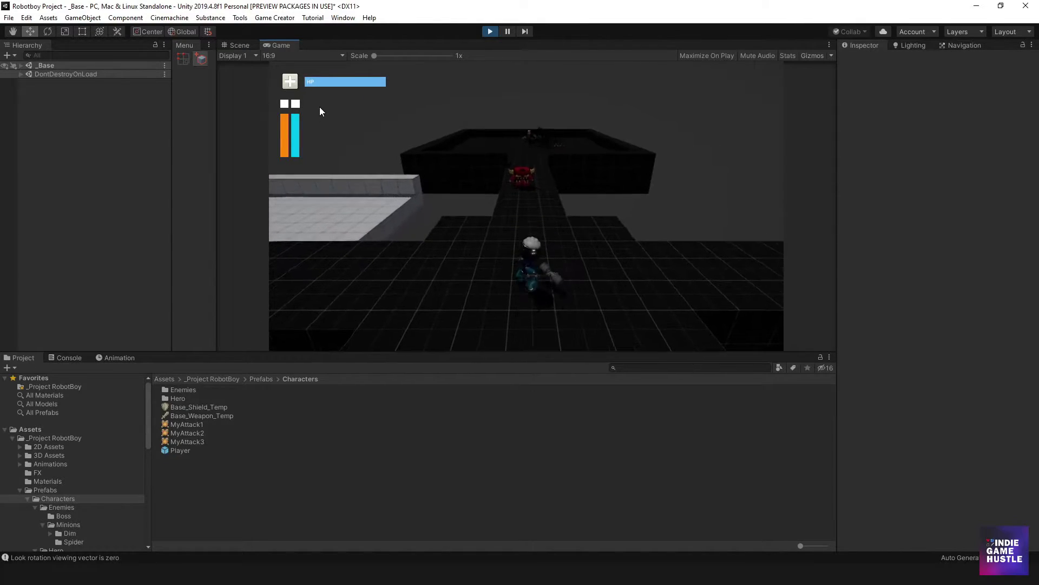
{"action": "left_click", "coordinate": [490, 32]}
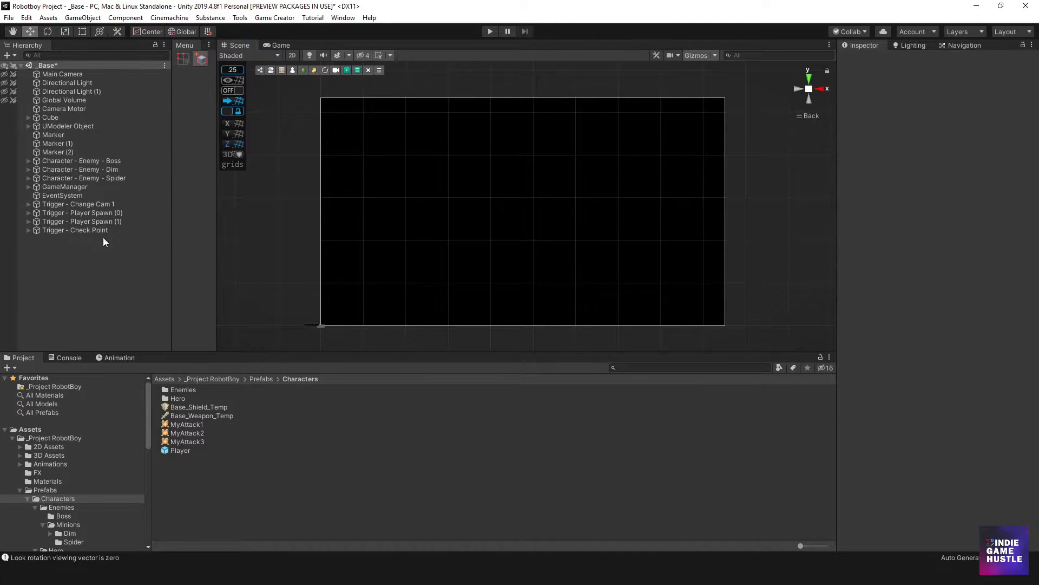
- Create a Game Creator Trigger object at the root of the _Base scene
{"action": "right_click", "coordinate": [69, 246]}
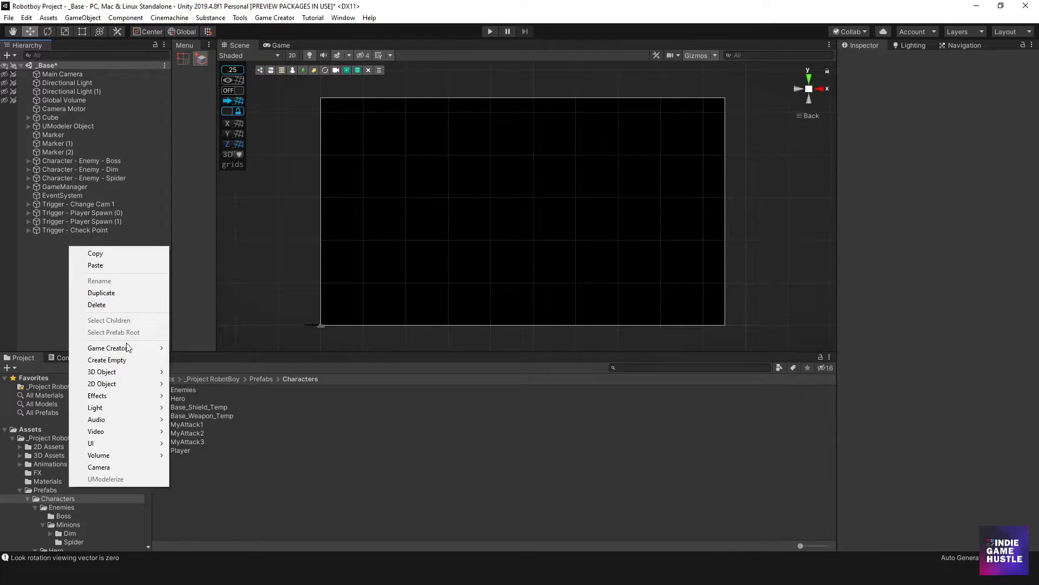
{"action": "mouse_move", "coordinate": [128, 350]}
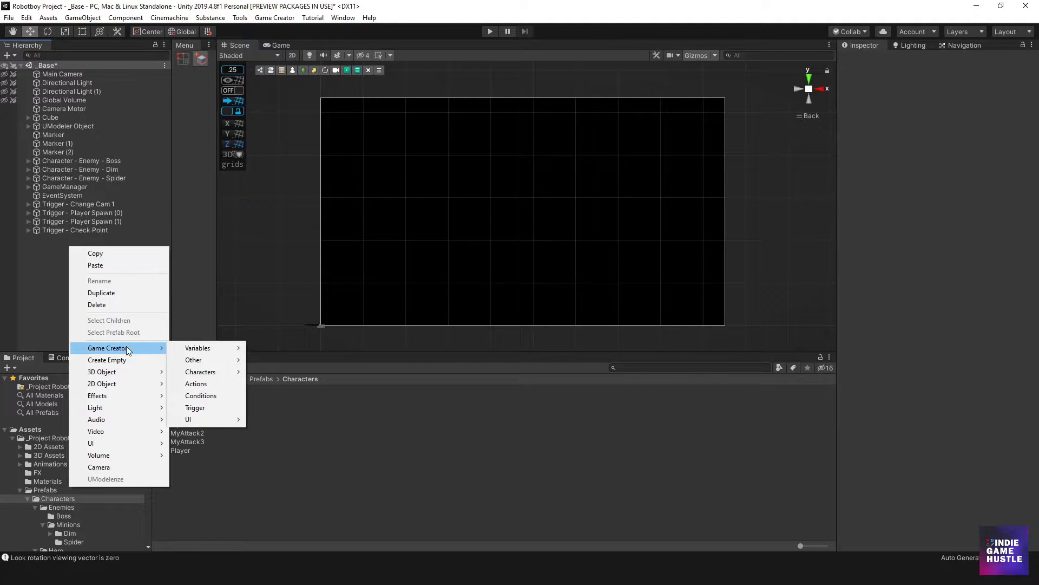
{"action": "left_click", "coordinate": [210, 407]}
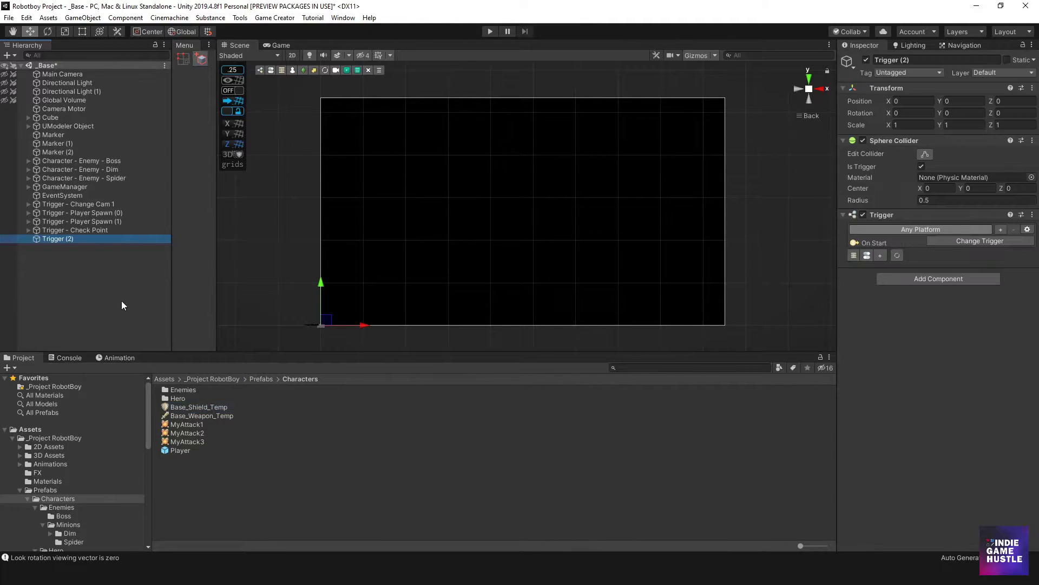
{"action": "left_click", "coordinate": [97, 284]}
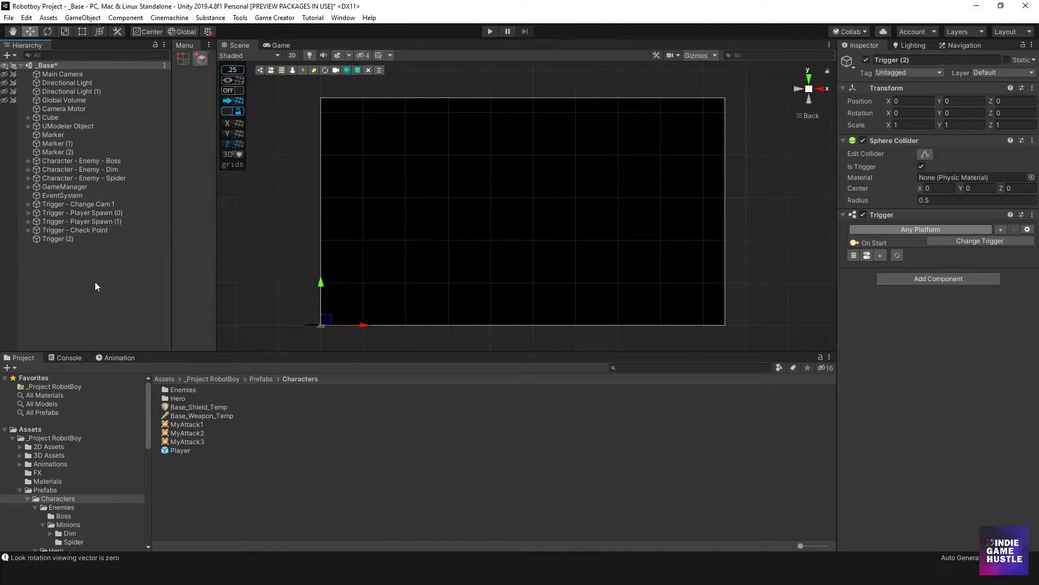
- Rename the new trigger as "Trigger - Get Current Scene"
{"action": "left_click", "coordinate": [84, 239]}
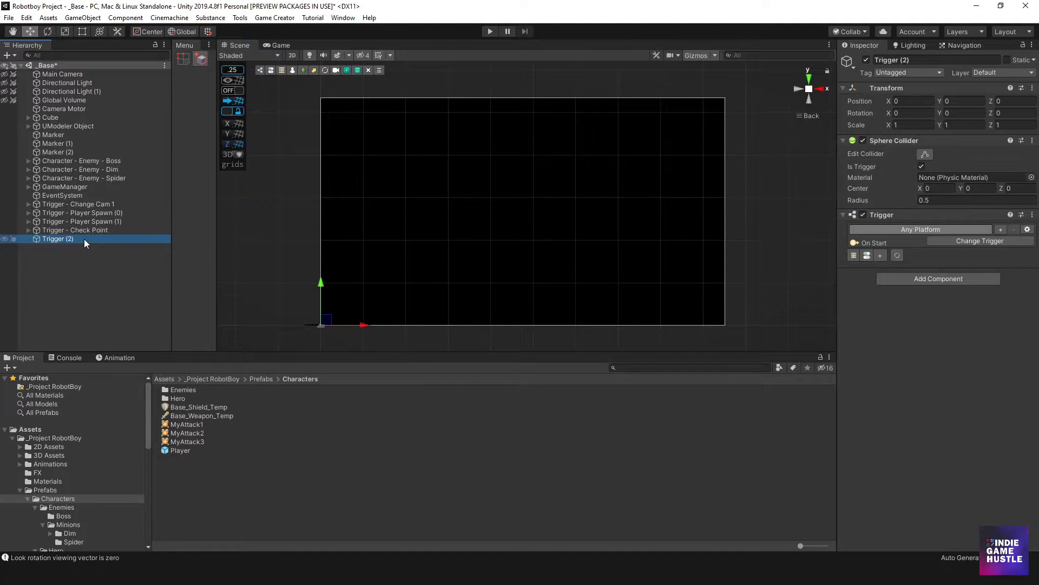
{"action": "left_click", "coordinate": [84, 239]}
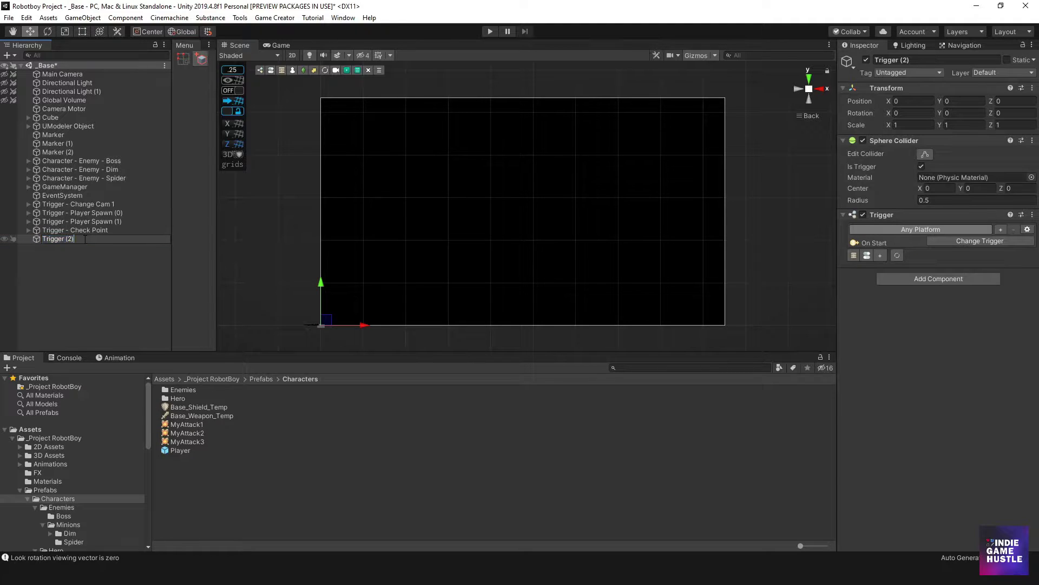
{"action": "key", "text": "BackSpace"}
{"action": "key", "text": "BackSpace"}
{"action": "type", "text": "- Get Current Scene"}
{"action": "key", "text": "Return"}
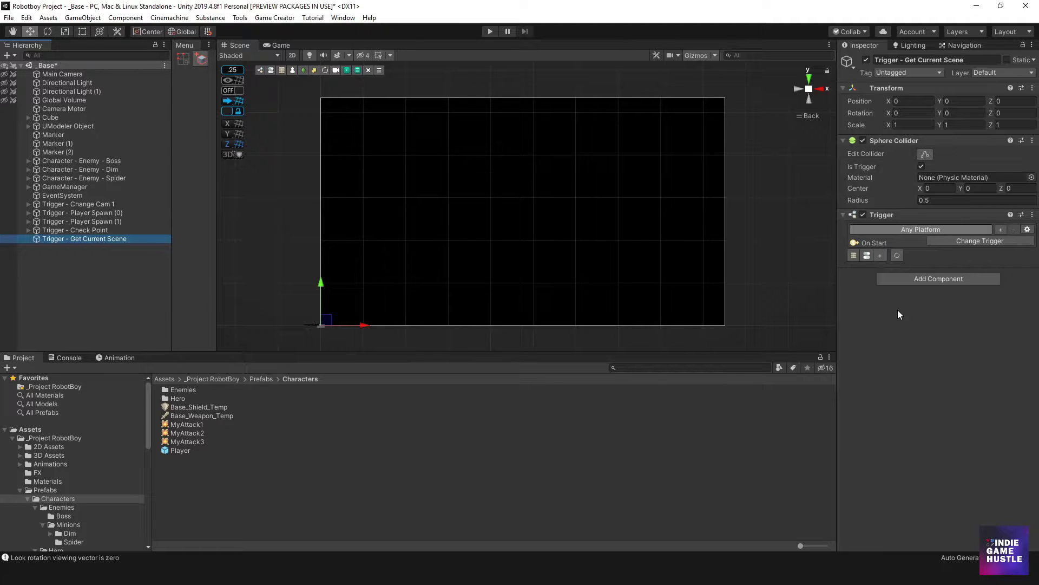
- Add an Actions object to the Get Current Scene trigger and replace the number in its name with "Get Current Scene"
{"action": "left_click", "coordinate": [854, 255]}
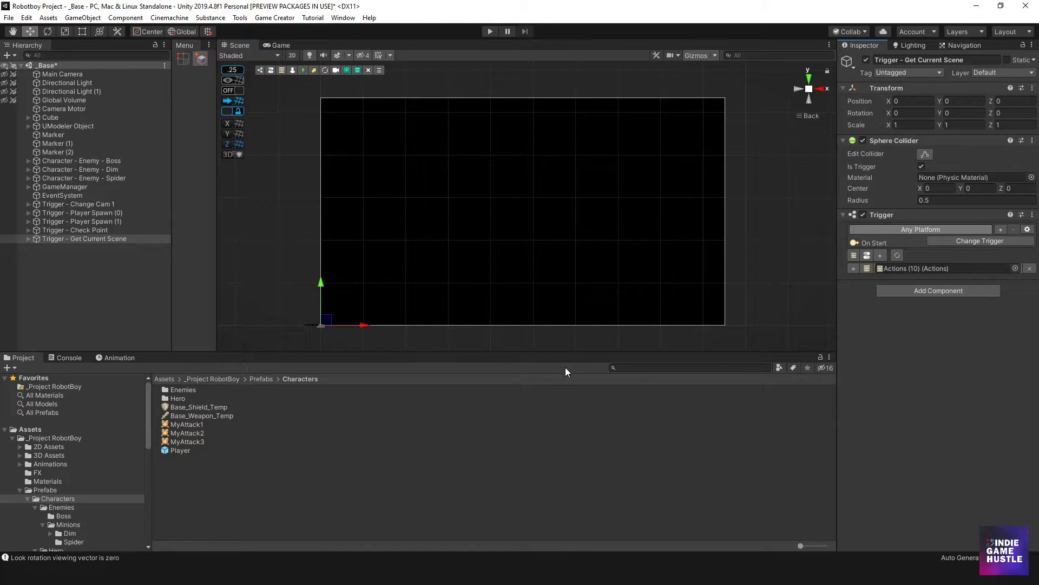
{"action": "left_click", "coordinate": [30, 240]}
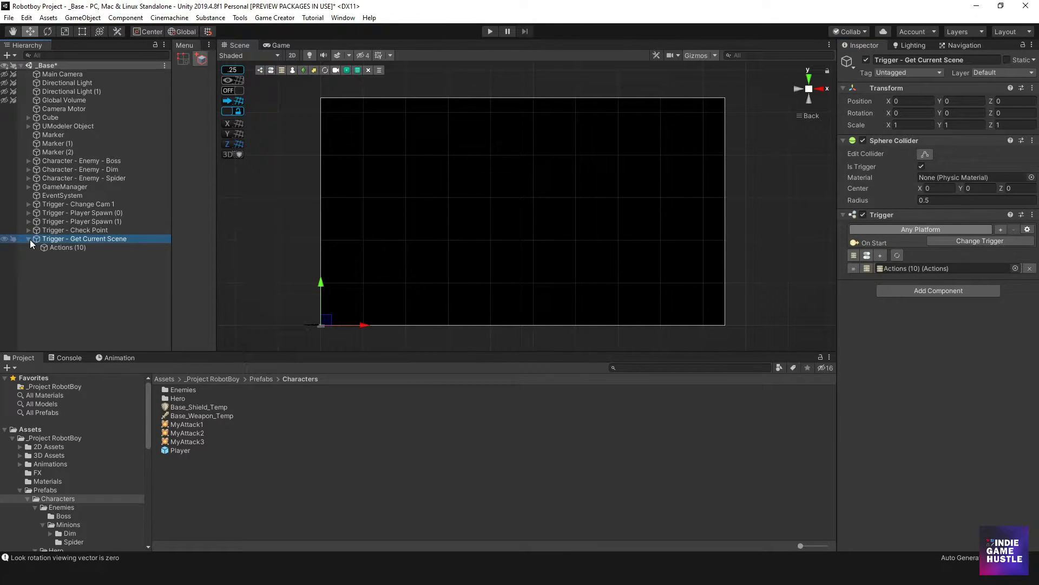
{"action": "left_click", "coordinate": [64, 248]}
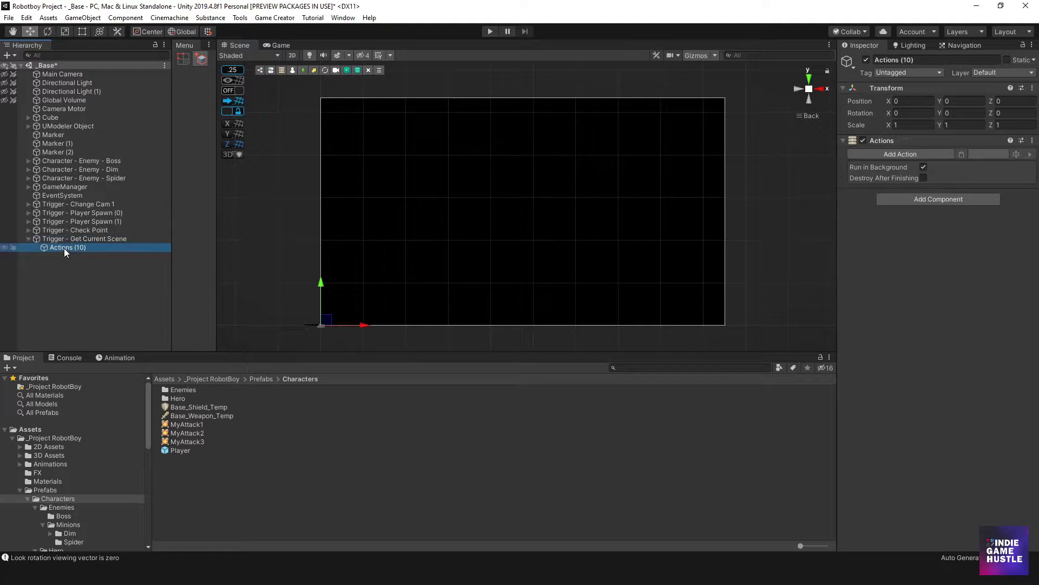
{"action": "left_click", "coordinate": [100, 248]}
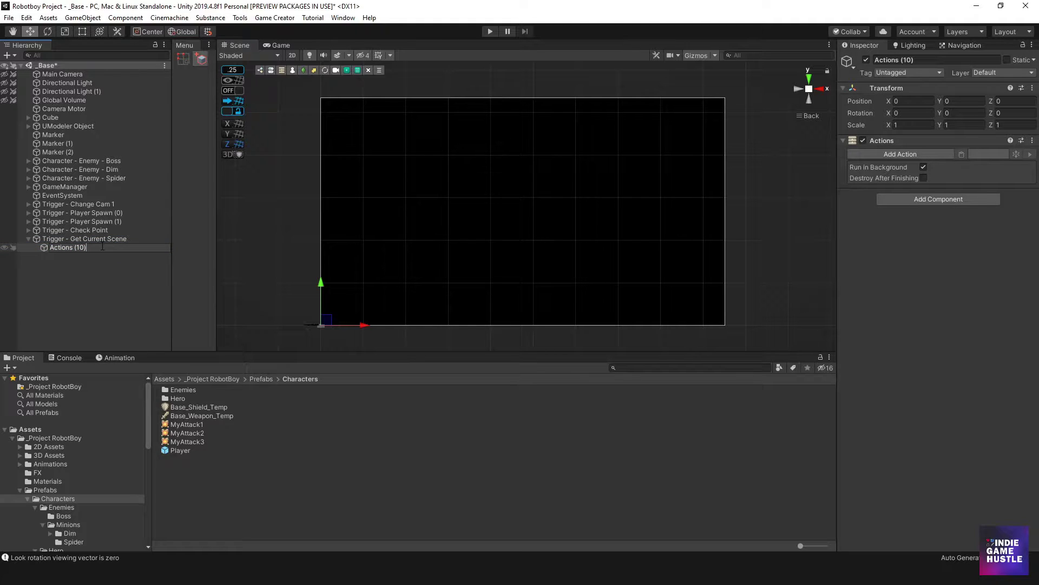
{"action": "key", "text": "BackSpace"}
{"action": "key", "text": "BackSpace"}
{"action": "key", "text": "BackSpace"}
{"action": "key", "text": "BackSpace"}
{"action": "type", "text": "Get Current Scene"}
{"action": "key", "text": "Return"}
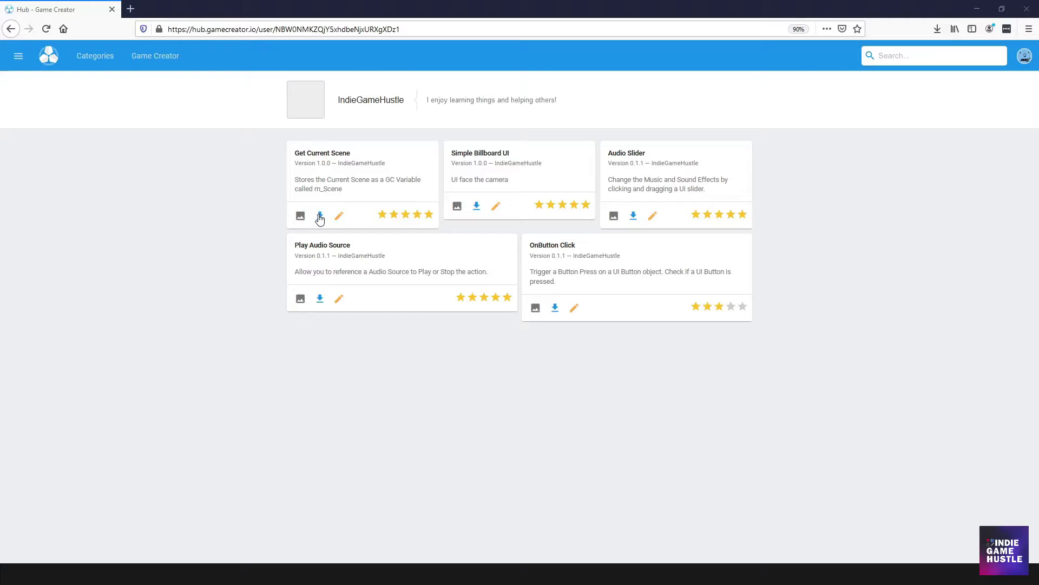
- Switch back to Unity and open the Scripts folder inside _Project RobotBoy to check for the downloaded script
{"action": "left_click", "coordinate": [977, 9]}
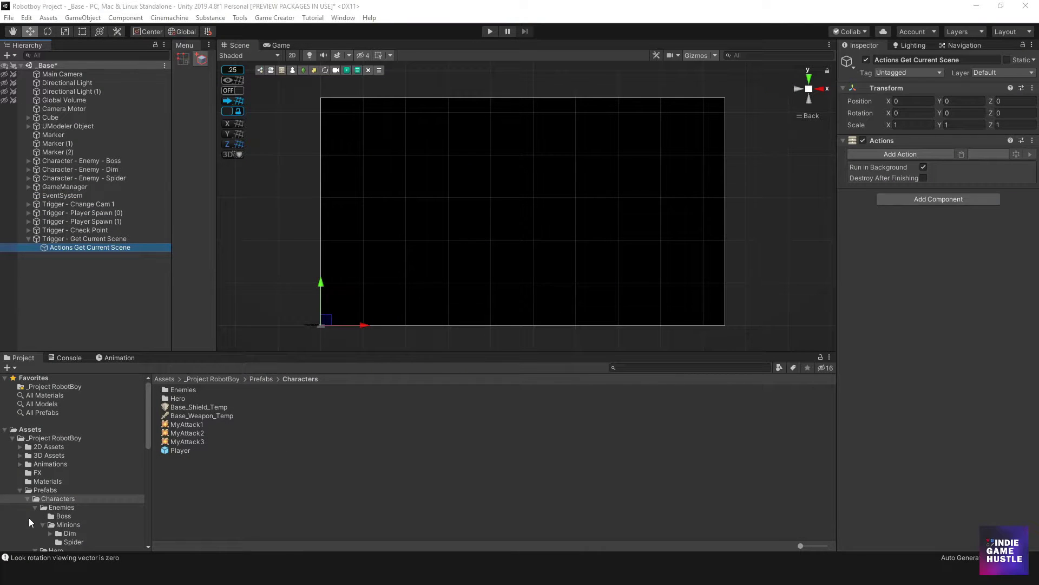
{"action": "left_click", "coordinate": [66, 438]}
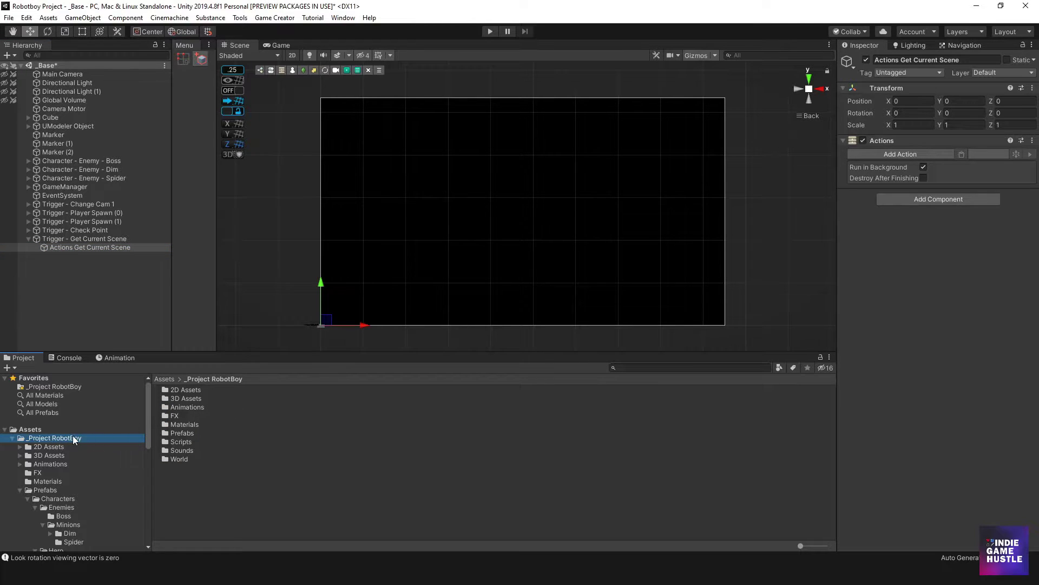
{"action": "double_click", "coordinate": [174, 442]}
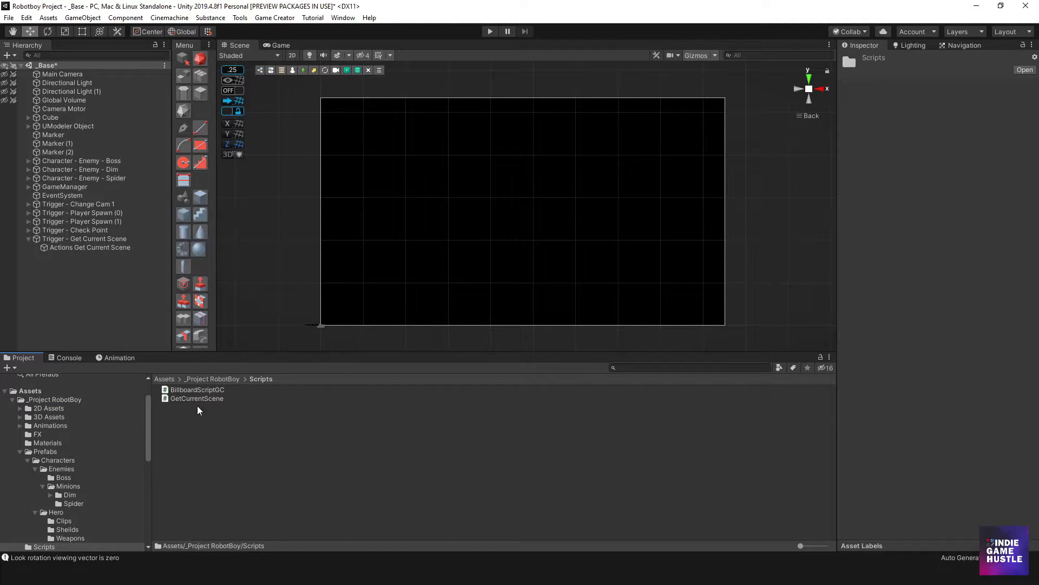
- Add the custom GetCurrentScene action to the Actions Get Current Scene object
{"action": "left_click", "coordinate": [92, 248]}
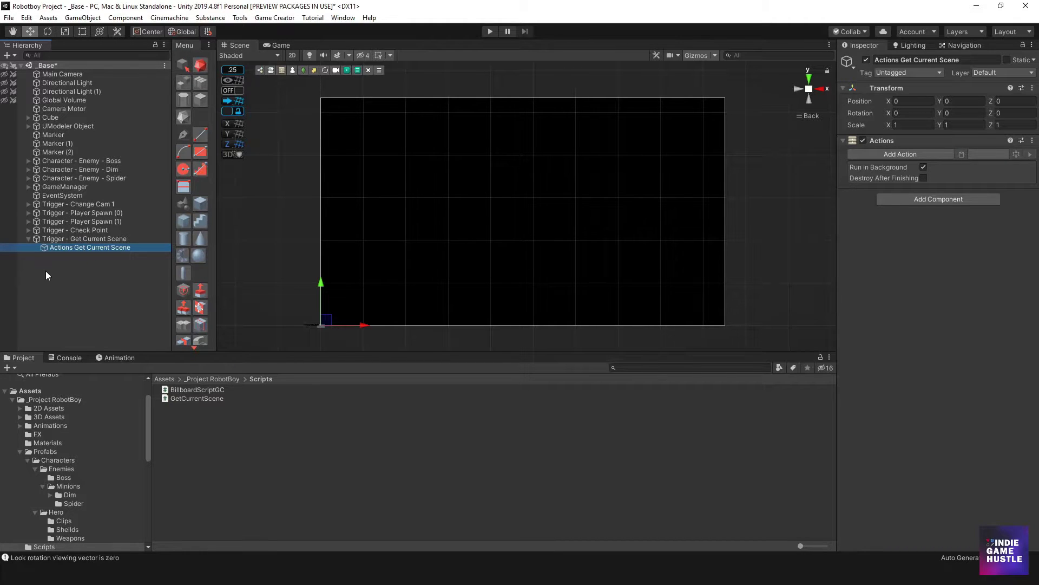
{"action": "left_click", "coordinate": [893, 154]}
{"action": "key", "text": "BackSpace"}
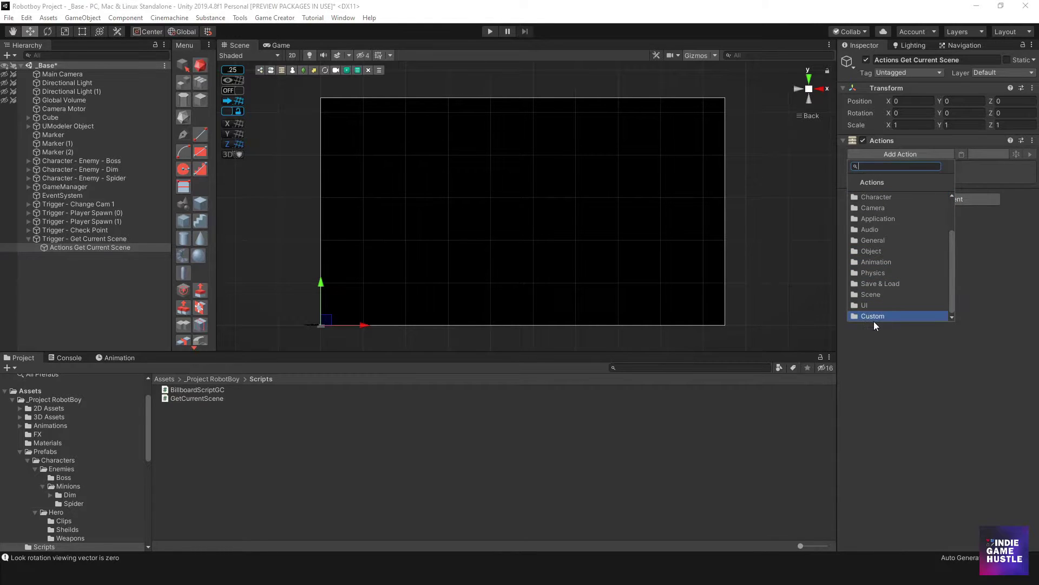
{"action": "left_click", "coordinate": [874, 316]}
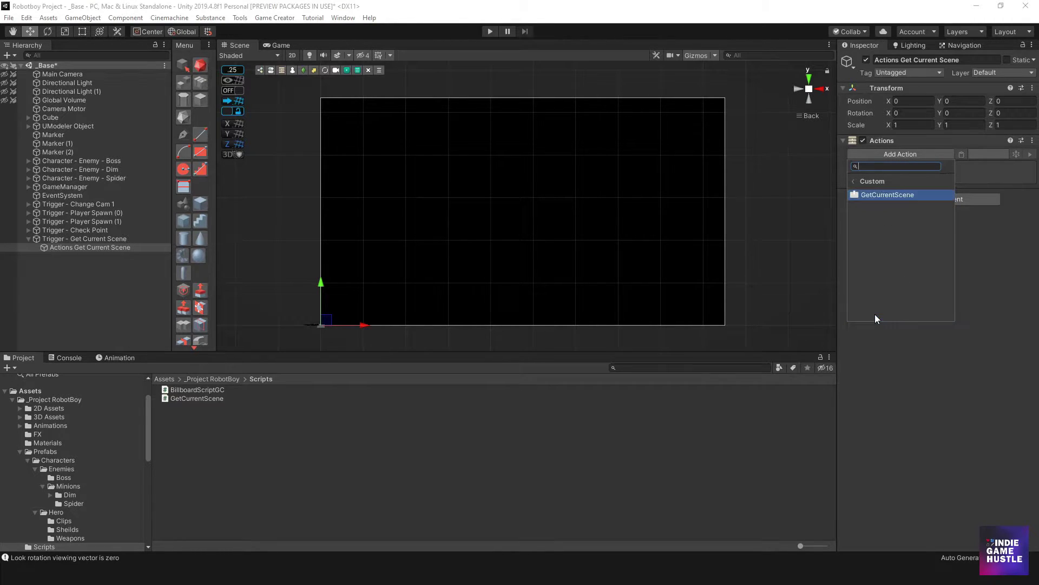
{"action": "left_click", "coordinate": [880, 195]}
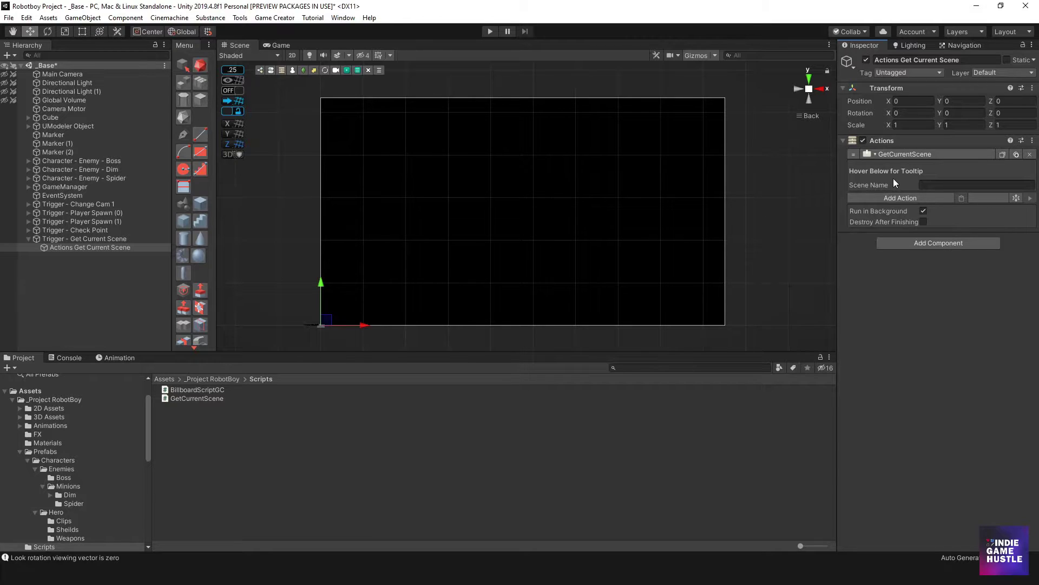
- Check the GetCurrentScene tooltip and review the m_Scene string variable among Game Creator's global variables
{"action": "mouse_move", "coordinate": [856, 187]}
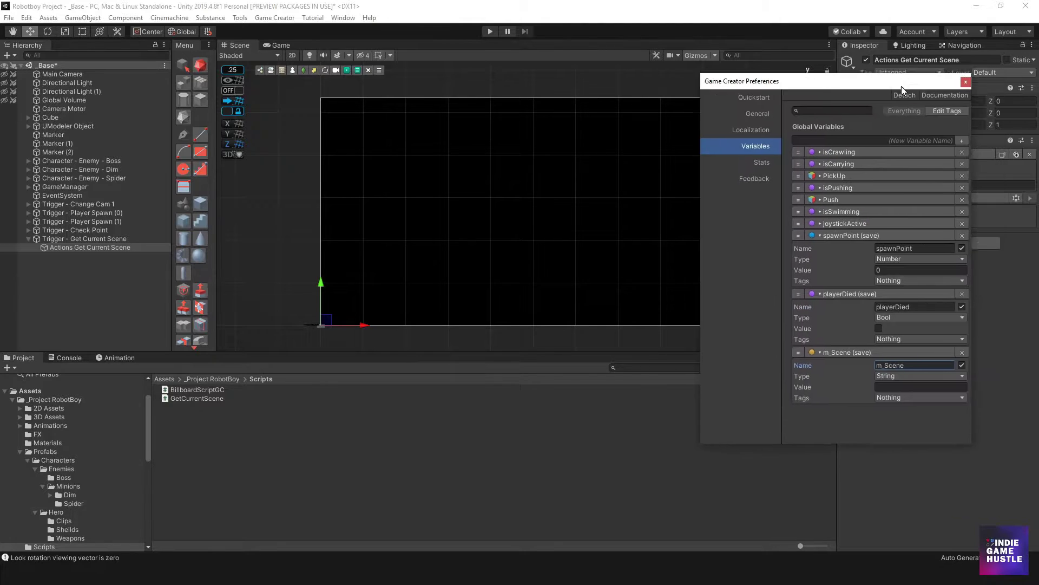
{"action": "left_click_drag", "start_coordinate": [901, 86], "coordinate": [699, 89]}
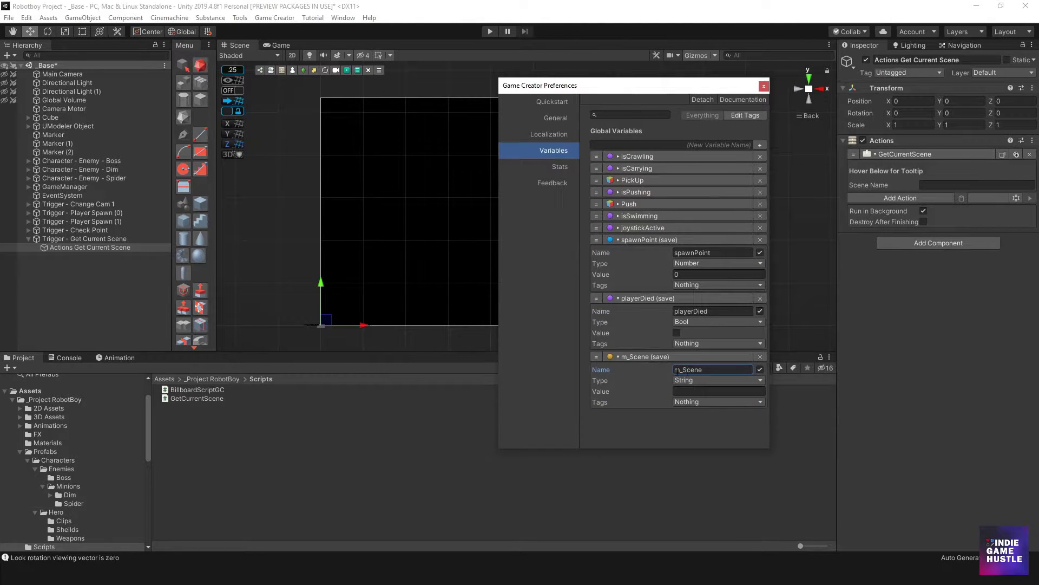
{"action": "left_click", "coordinate": [715, 144]}
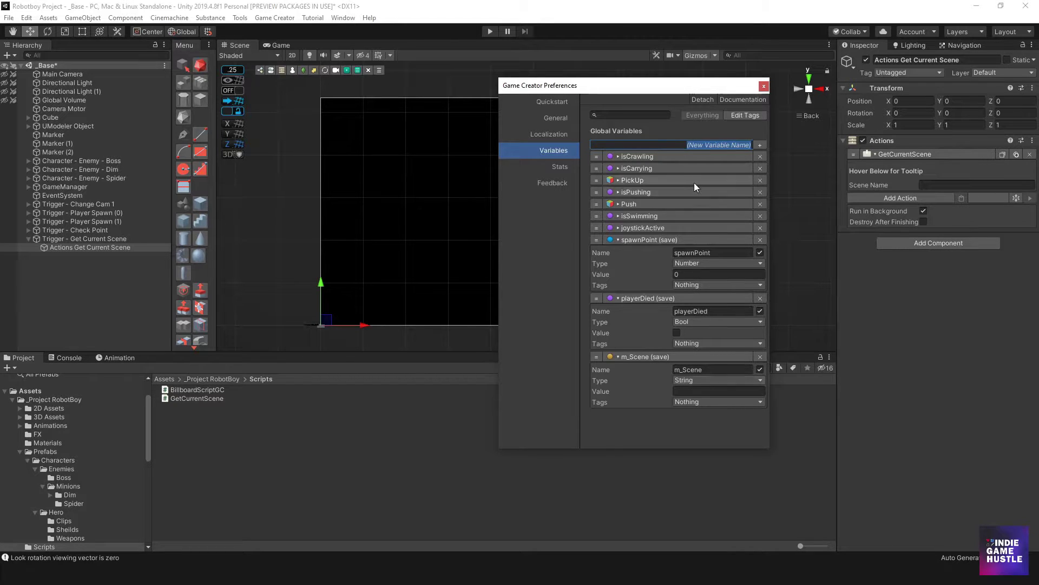
{"action": "left_click_drag", "start_coordinate": [632, 86], "coordinate": [1038, 103]}
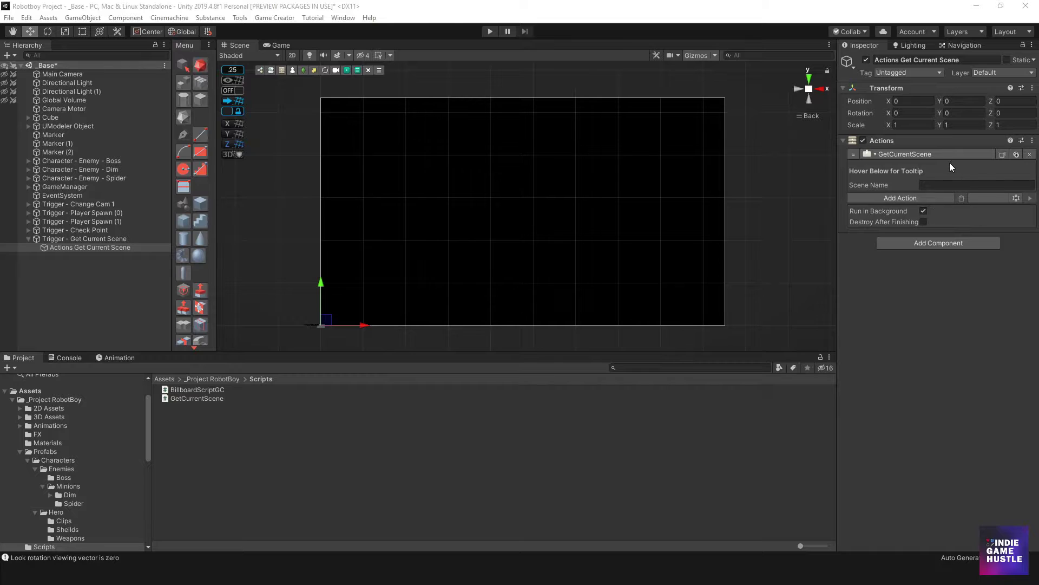
- Enter "dsadadadasddas da" as the GetCurrentScene action's Scene Name and start Play mode to test it
{"action": "left_click", "coordinate": [937, 184]}
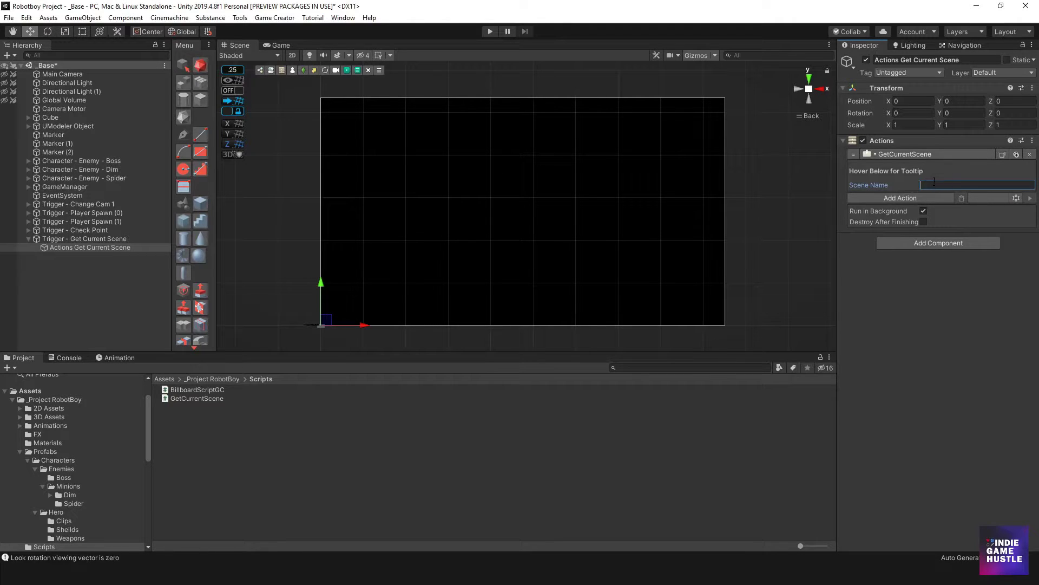
{"action": "type", "text": "dsadadadasddas da"}
{"action": "left_click", "coordinate": [490, 31]}
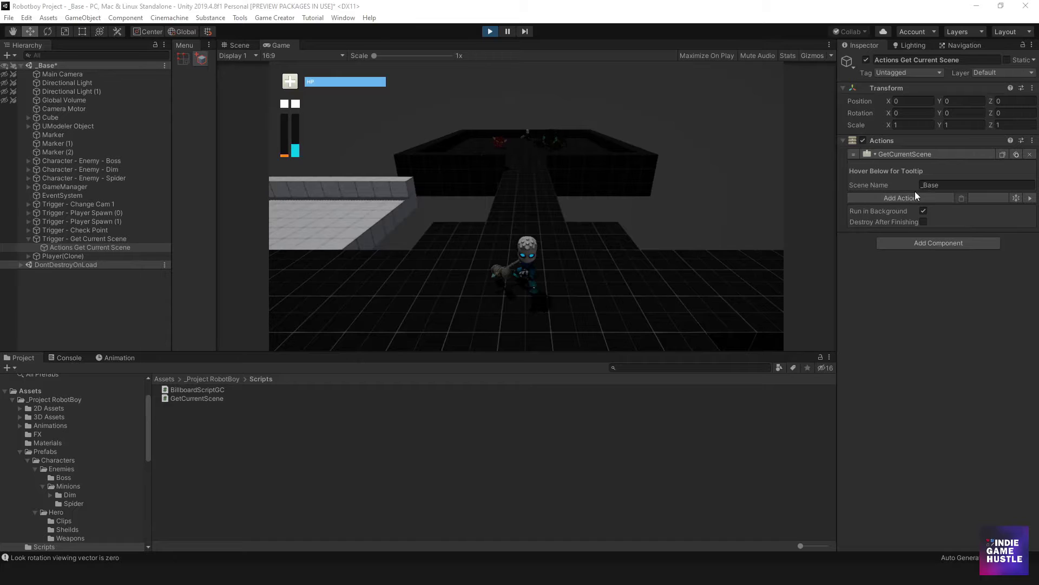
- Check the action's Scene Name and the m_Scene variable's runtime value during play, and exit Play mode
{"action": "left_click", "coordinate": [921, 185]}
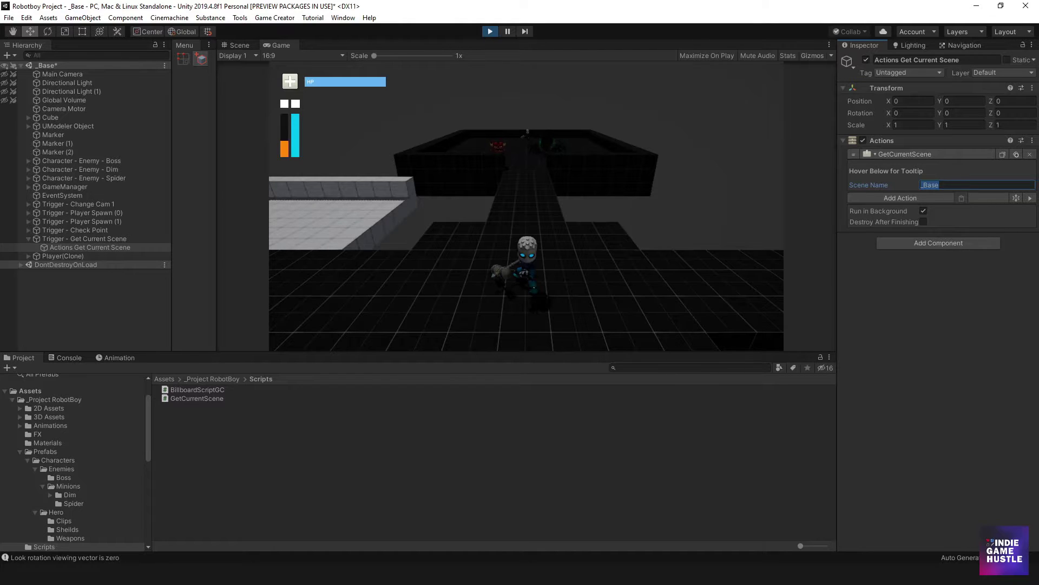
{"action": "key", "text": "ctrl+alt+k"}
{"action": "left_click_drag", "start_coordinate": [547, 75], "coordinate": [264, 76]}
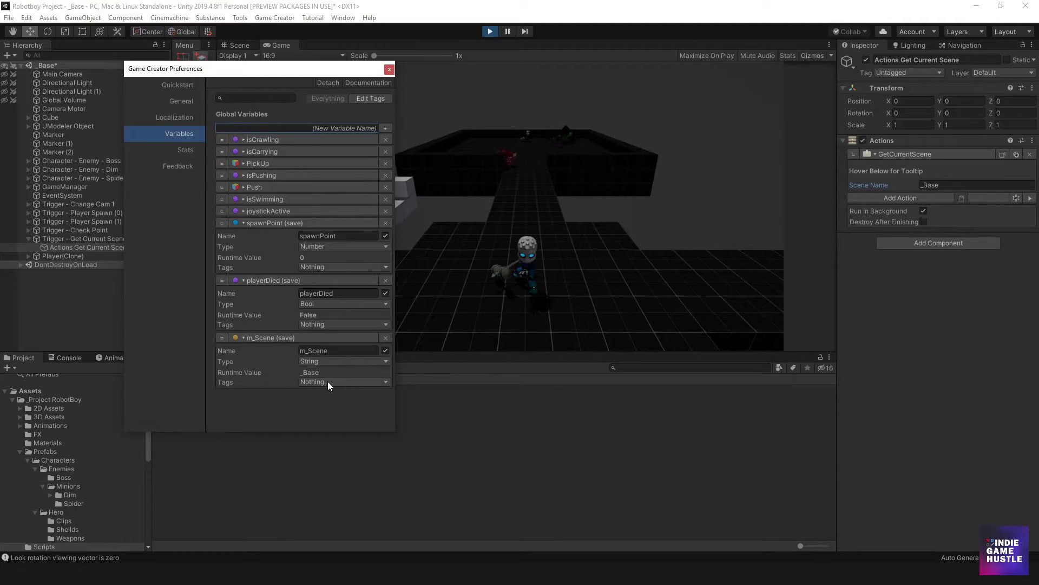
{"action": "left_click_drag", "start_coordinate": [305, 73], "coordinate": [890, 114]}
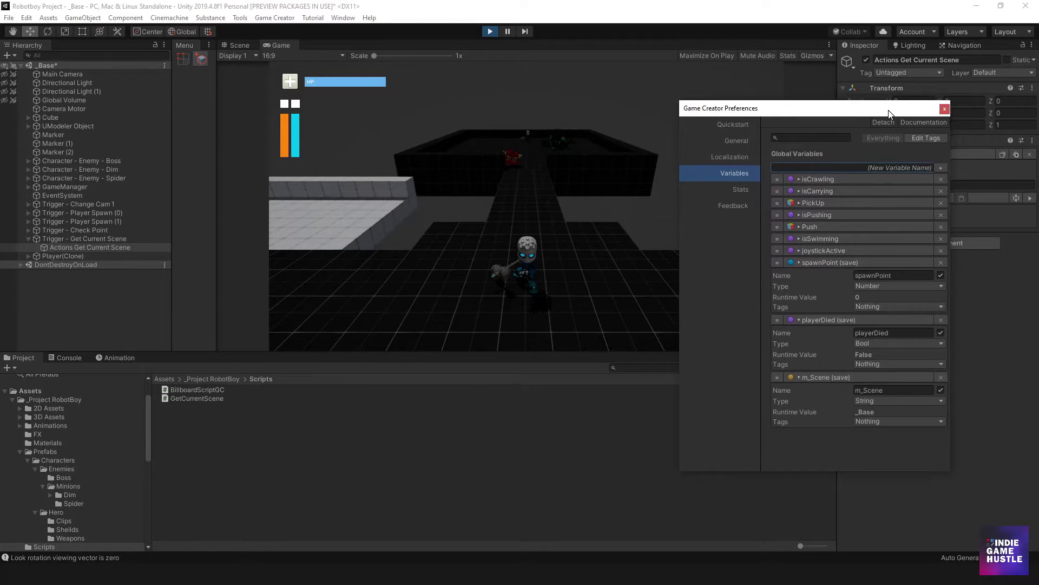
{"action": "left_click", "coordinate": [945, 109]}
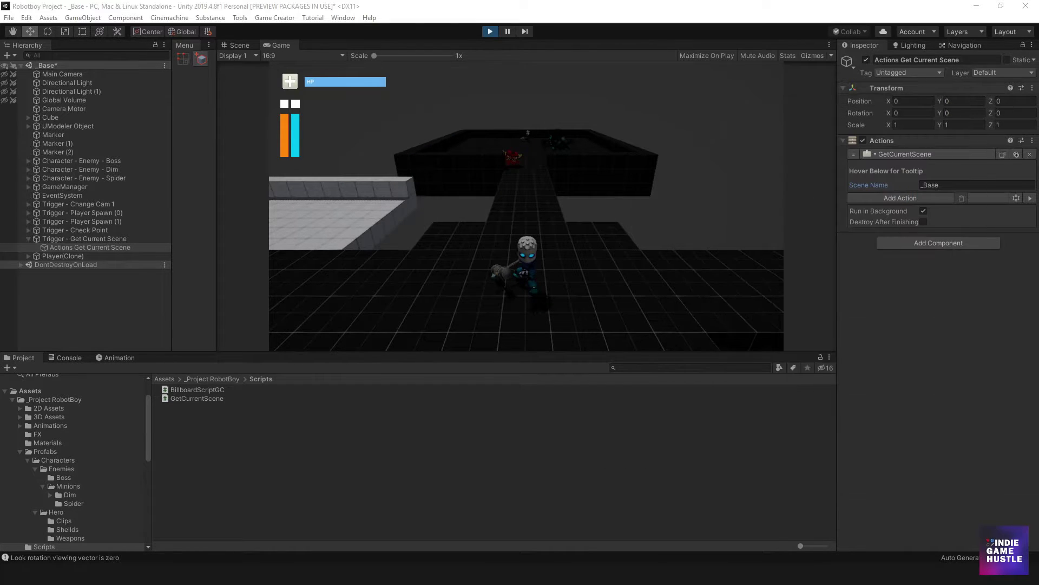
{"action": "left_click", "coordinate": [492, 35]}
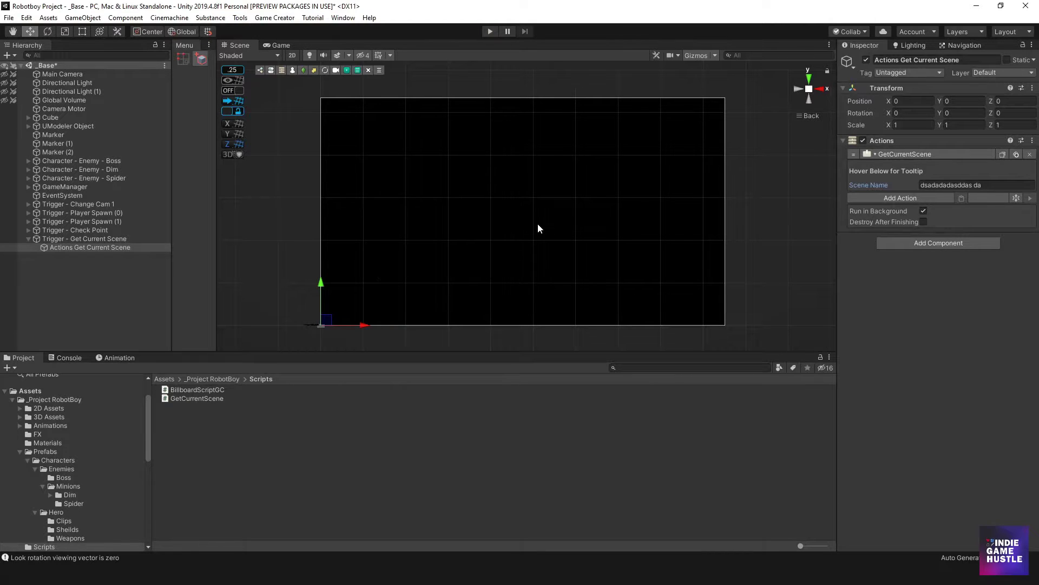
- Clear the placeholder text from the GetCurrentScene action's Scene Name
{"action": "scroll", "coordinate": [538, 224], "scroll_direction": "down", "scroll_amount": 3}
{"action": "scroll", "coordinate": [537, 224], "scroll_direction": "up", "scroll_amount": 4}
{"action": "scroll", "coordinate": [534, 224], "scroll_direction": "down", "scroll_amount": 2}
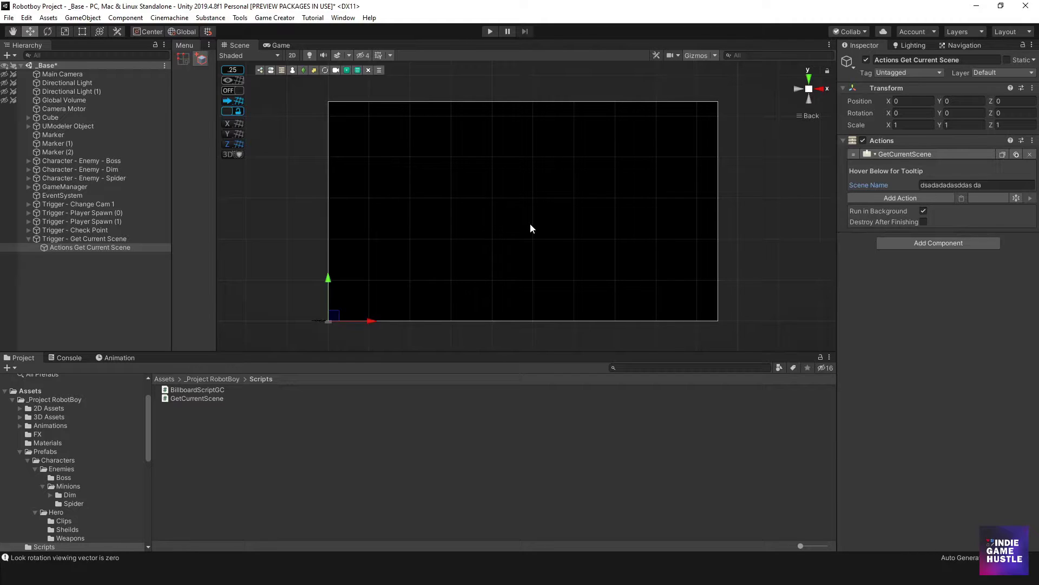
{"action": "left_click", "coordinate": [926, 184]}
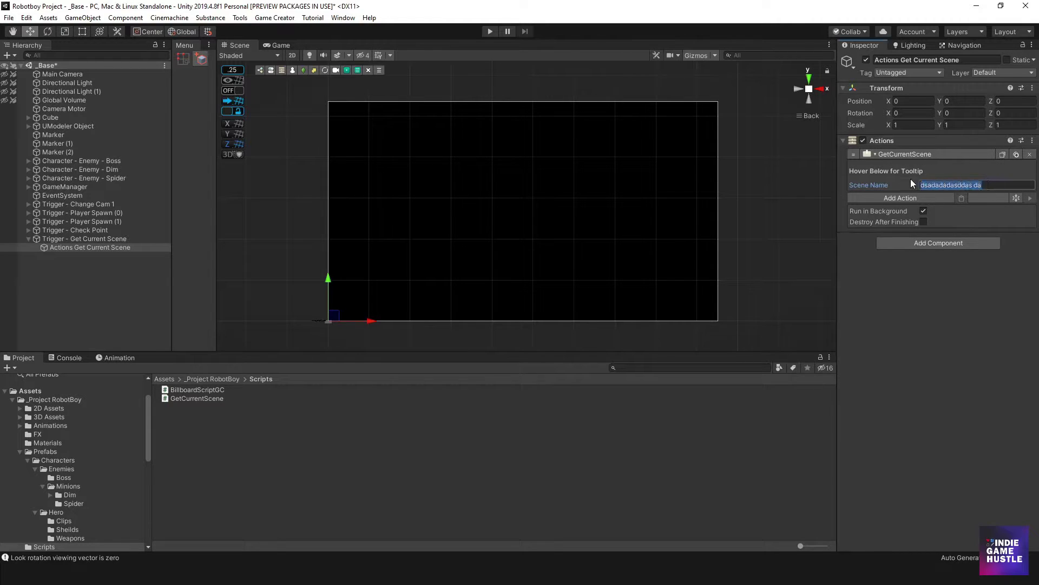
{"action": "key", "text": "BackSpace"}
{"action": "left_click", "coordinate": [924, 324]}
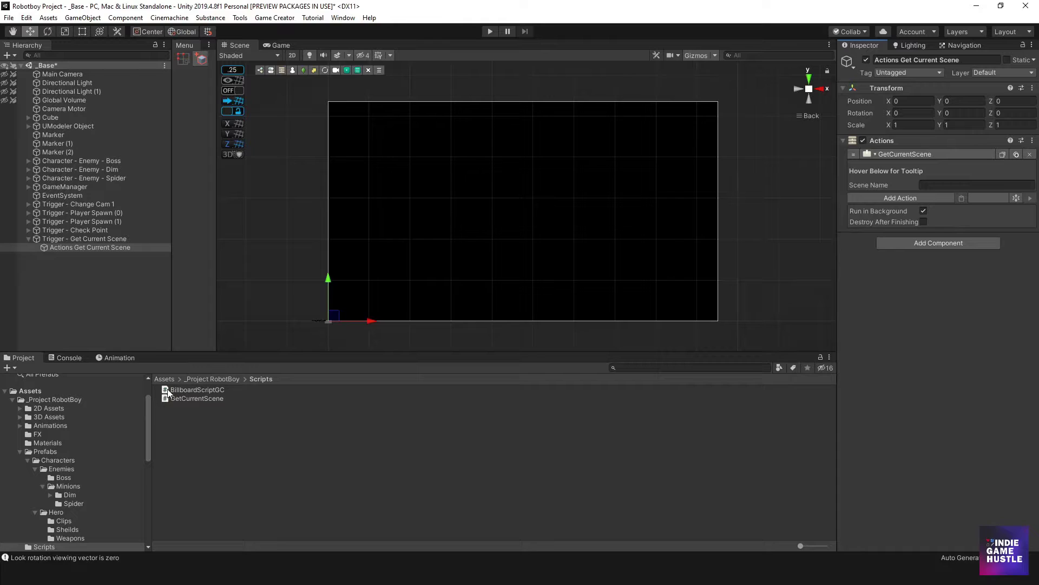
- Create a new scene named "PlayerLives_UI" in the World/Menu folder of _Project RobotBoy
{"action": "left_click", "coordinate": [216, 380]}
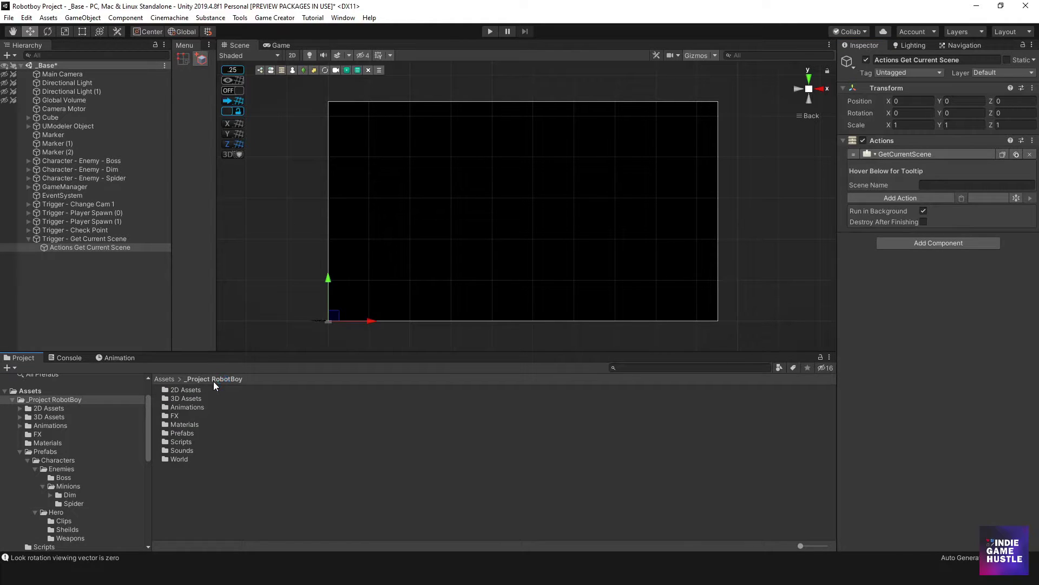
{"action": "double_click", "coordinate": [181, 458]}
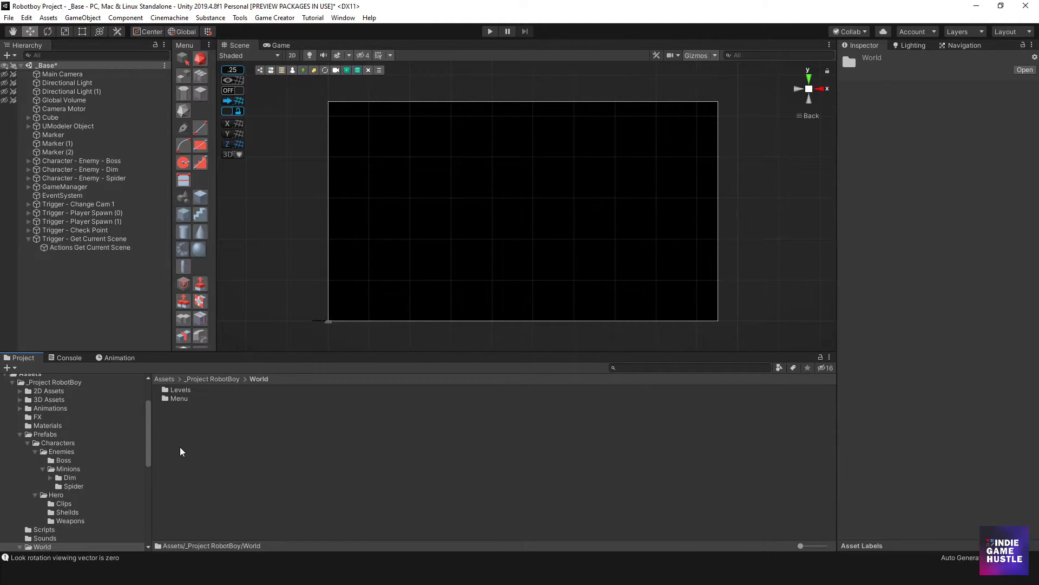
{"action": "double_click", "coordinate": [180, 399]}
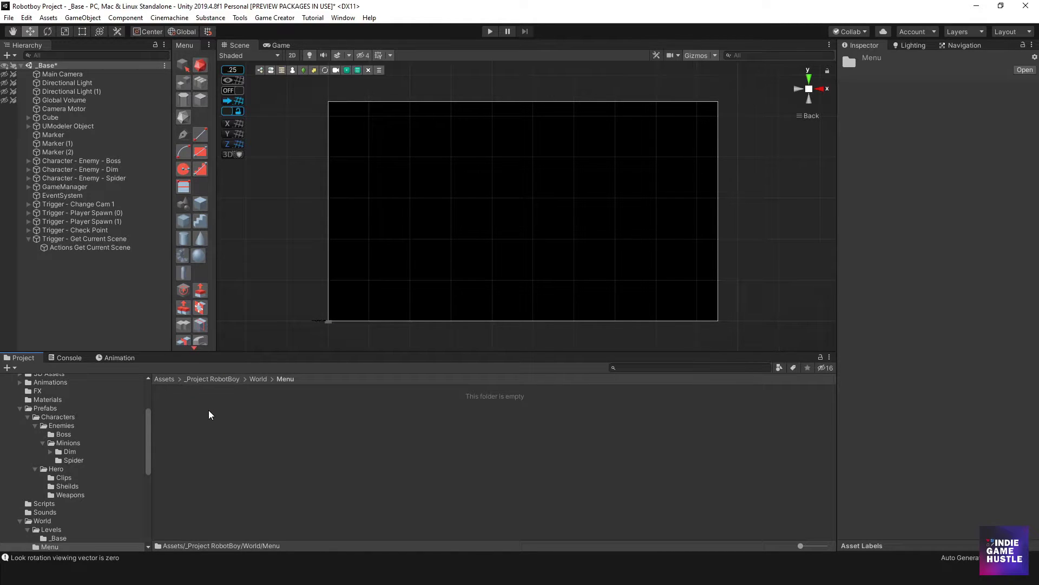
{"action": "right_click", "coordinate": [196, 404]}
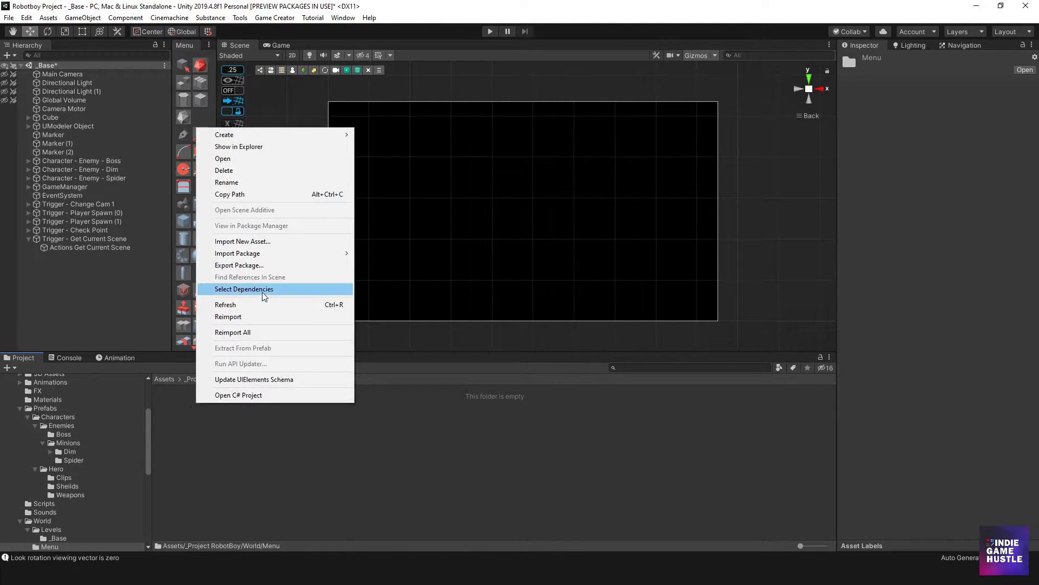
{"action": "mouse_move", "coordinate": [323, 139]}
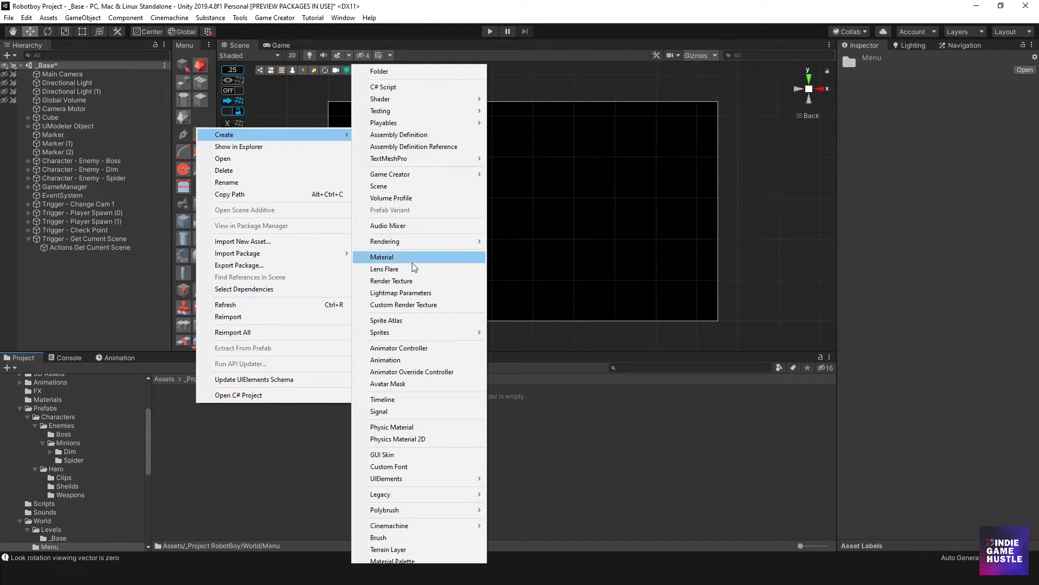
{"action": "left_click", "coordinate": [404, 190]}
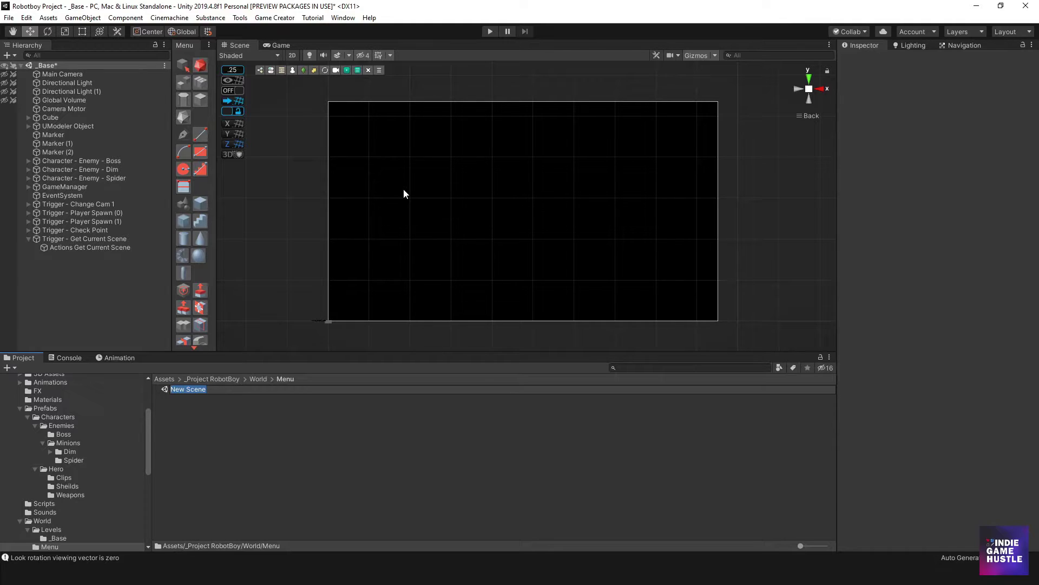
{"action": "type", "text": "PlayerLives_UI"}
{"action": "key", "text": "Return"}
{"action": "left_click", "coordinate": [197, 416]}
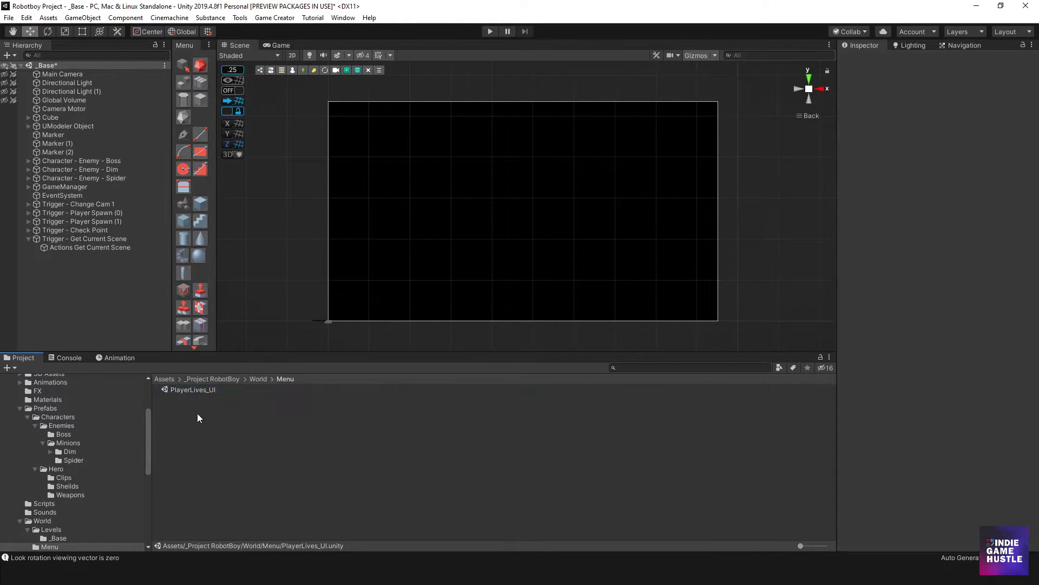
- Save the _Base scene and the project
{"action": "left_click", "coordinate": [7, 19]}
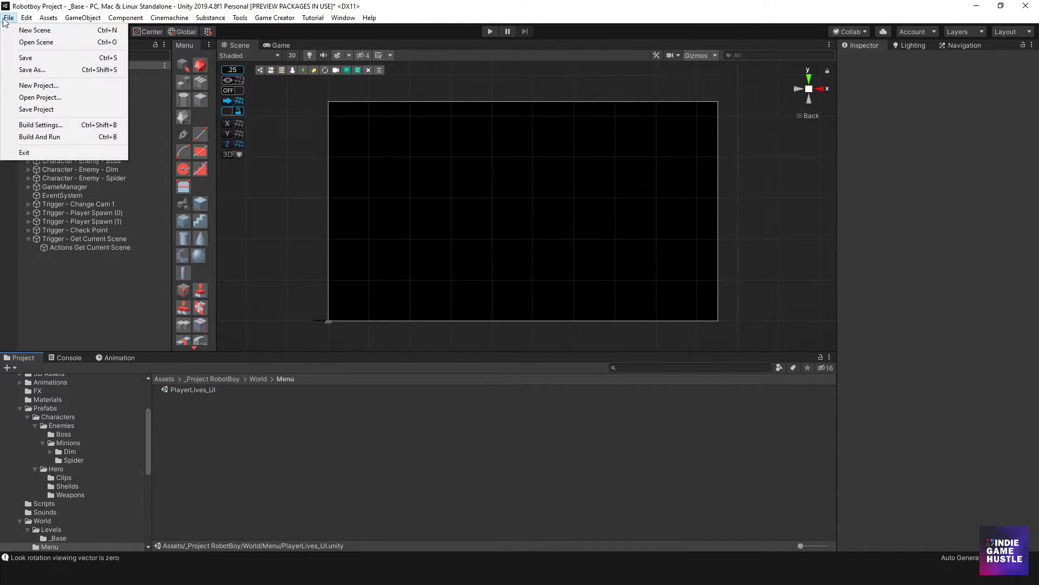
{"action": "left_click", "coordinate": [35, 66]}
{"action": "left_click", "coordinate": [563, 323]}
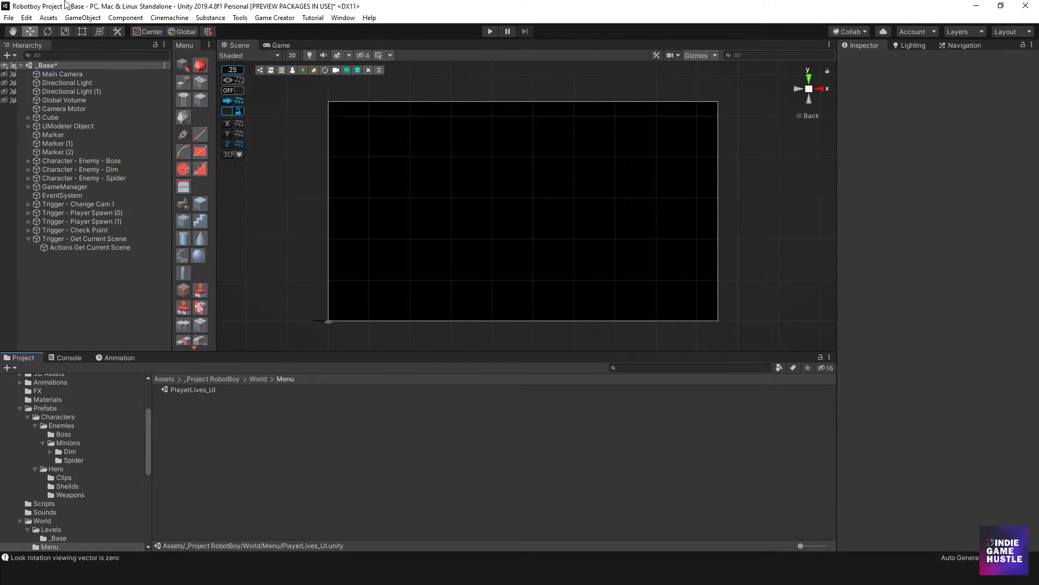
{"action": "left_click", "coordinate": [9, 17]}
{"action": "left_click", "coordinate": [20, 58]}
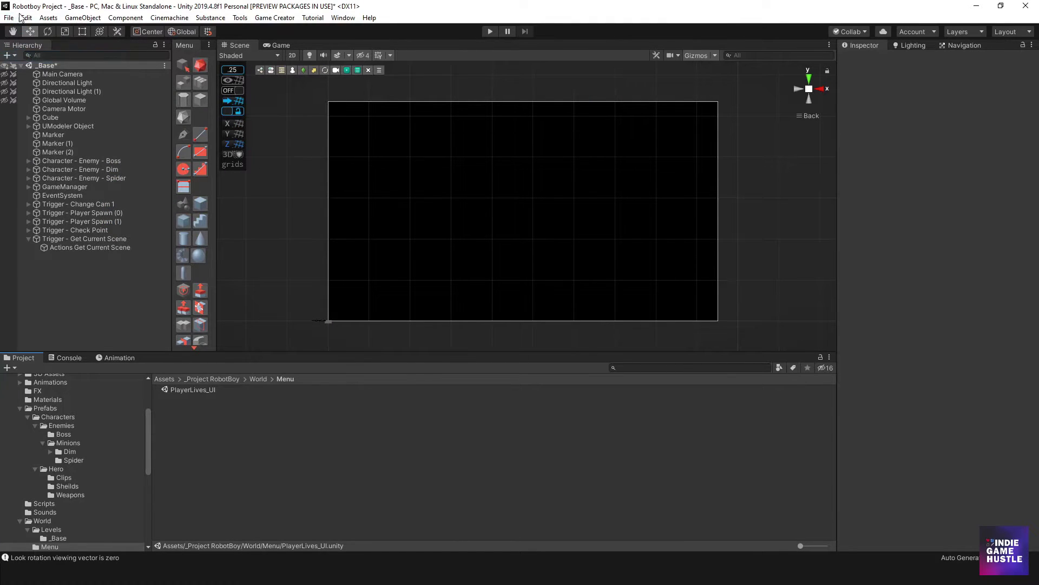
{"action": "left_click", "coordinate": [8, 17]}
{"action": "left_click", "coordinate": [35, 108]}
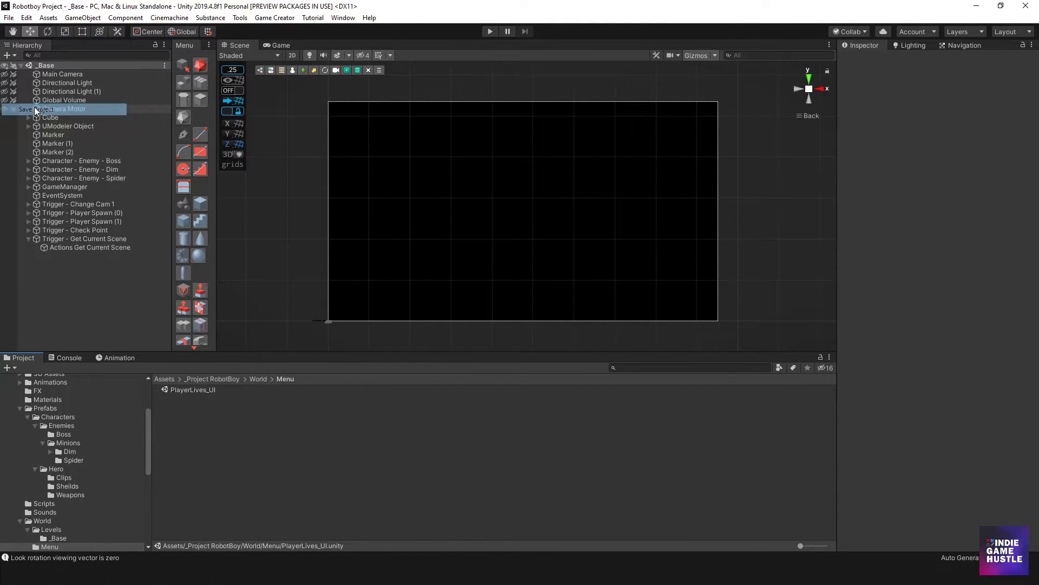
{"action": "left_click", "coordinate": [74, 272]}
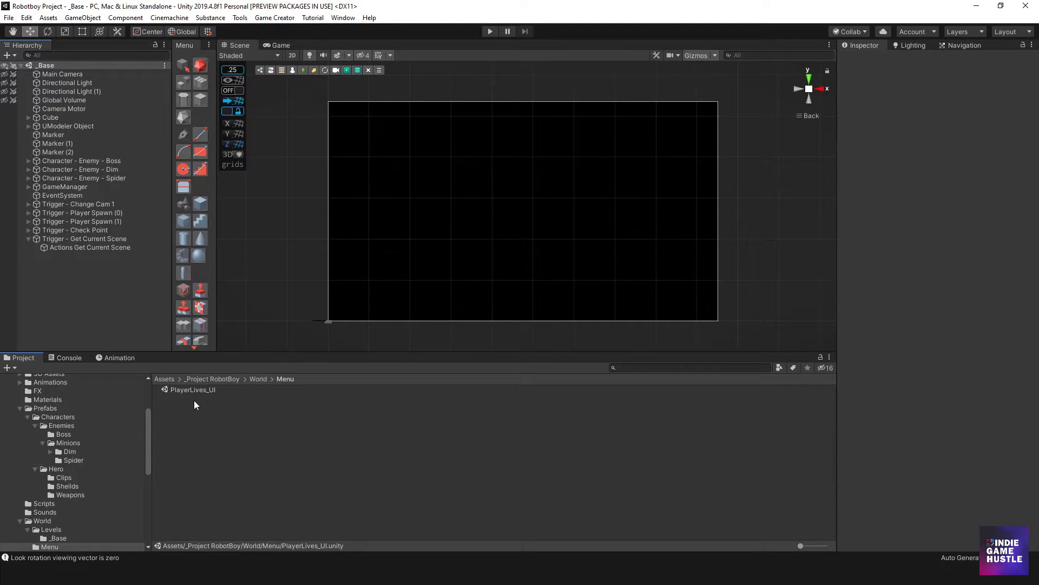
- Open the PlayerLives_UI scene and add a UI Canvas to it
{"action": "left_click", "coordinate": [207, 412]}
{"action": "double_click", "coordinate": [188, 389]}
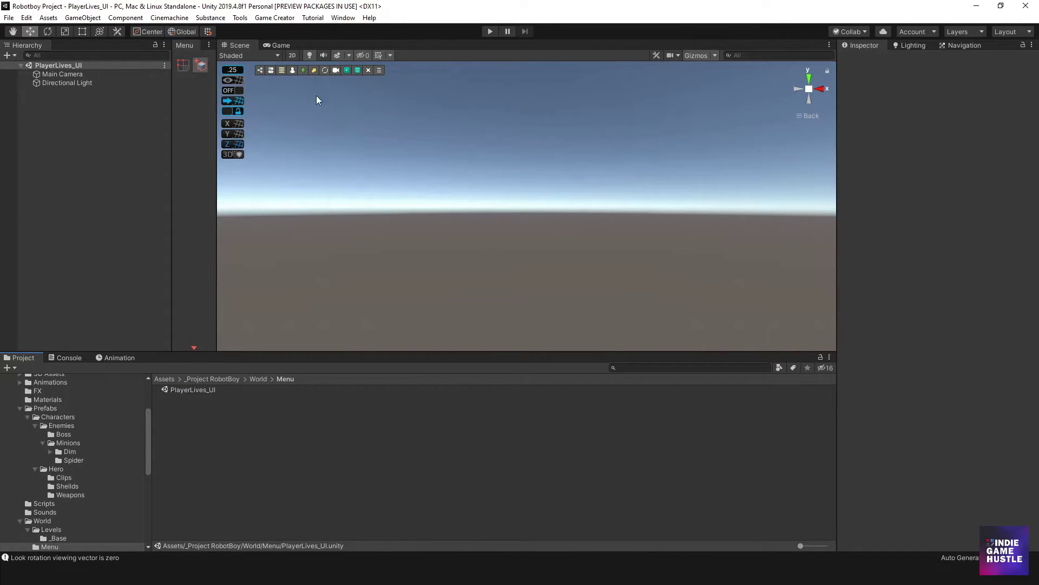
{"action": "right_click", "coordinate": [68, 96]}
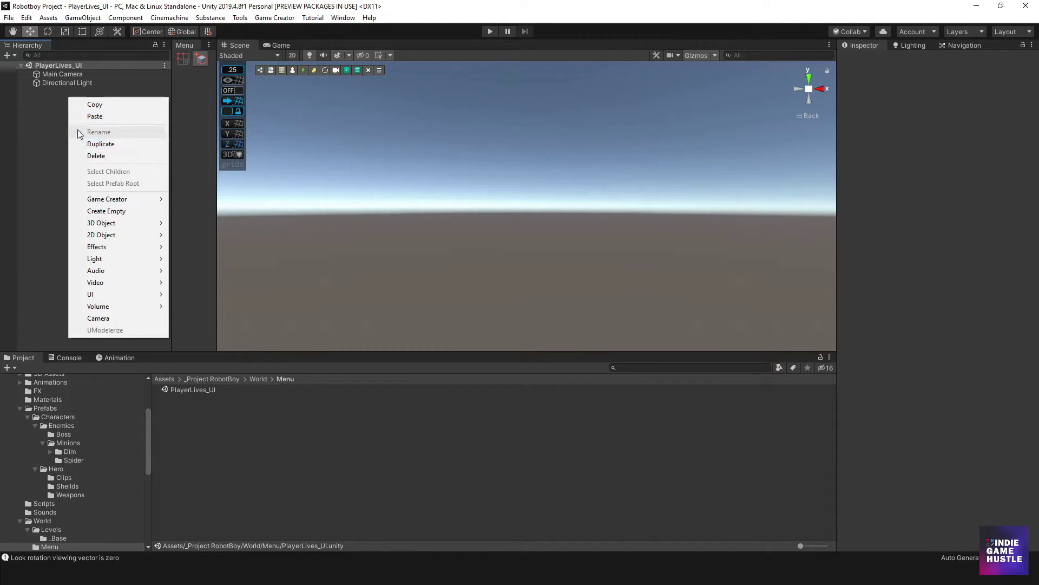
{"action": "mouse_move", "coordinate": [108, 295]}
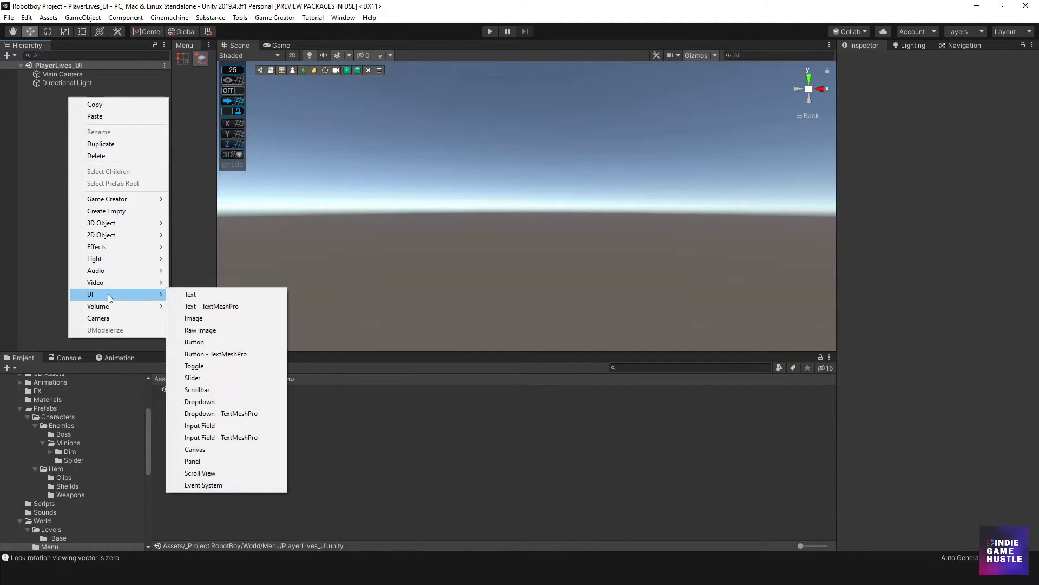
{"action": "left_click", "coordinate": [210, 449]}
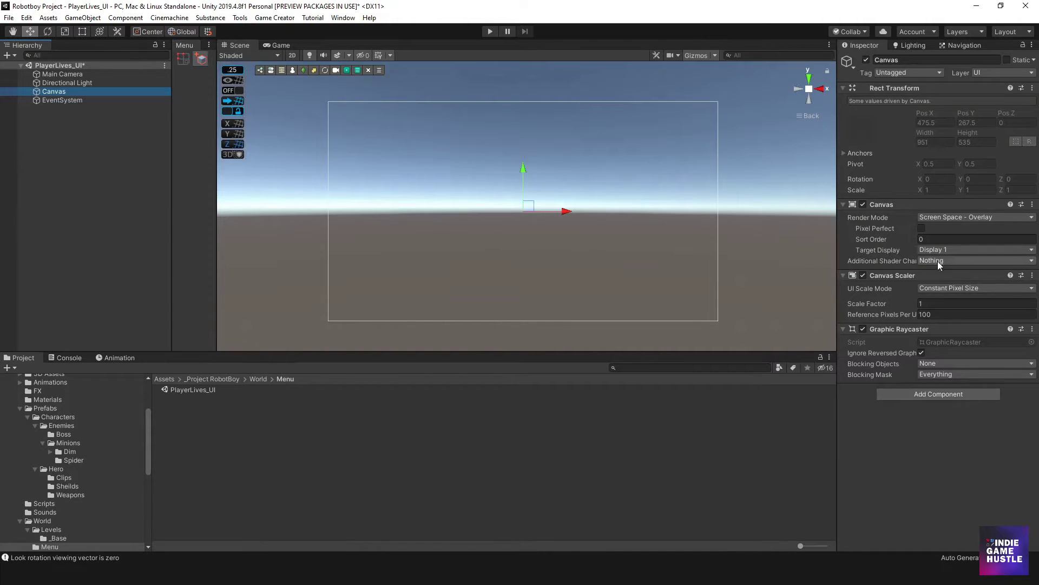
- Set the Canvas Scaler to Scale With Screen Size with a reference resolution of 1920 by 1080
{"action": "left_click", "coordinate": [952, 288]}
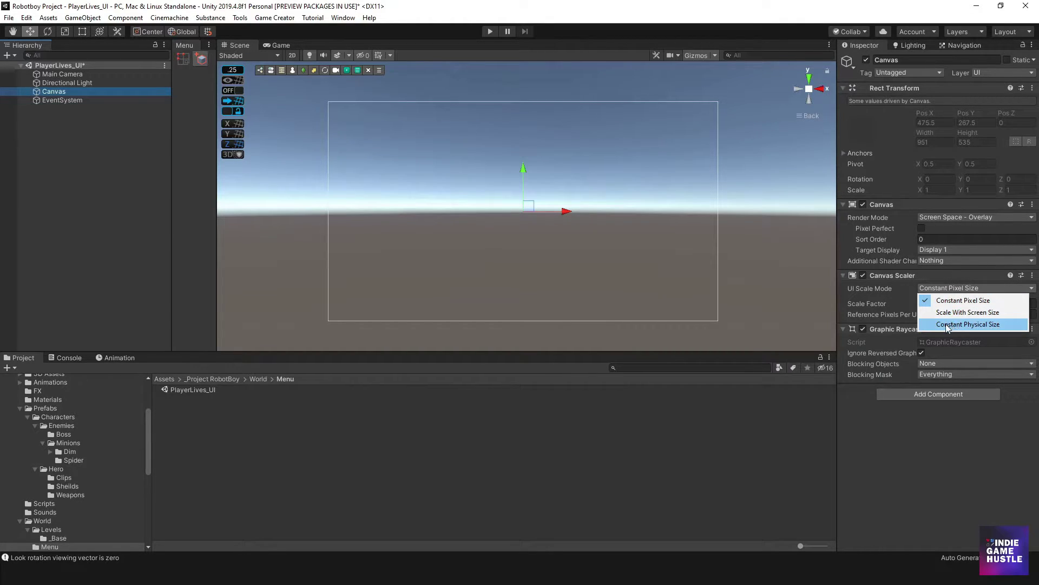
{"action": "left_click", "coordinate": [948, 313]}
{"action": "left_click", "coordinate": [949, 303]}
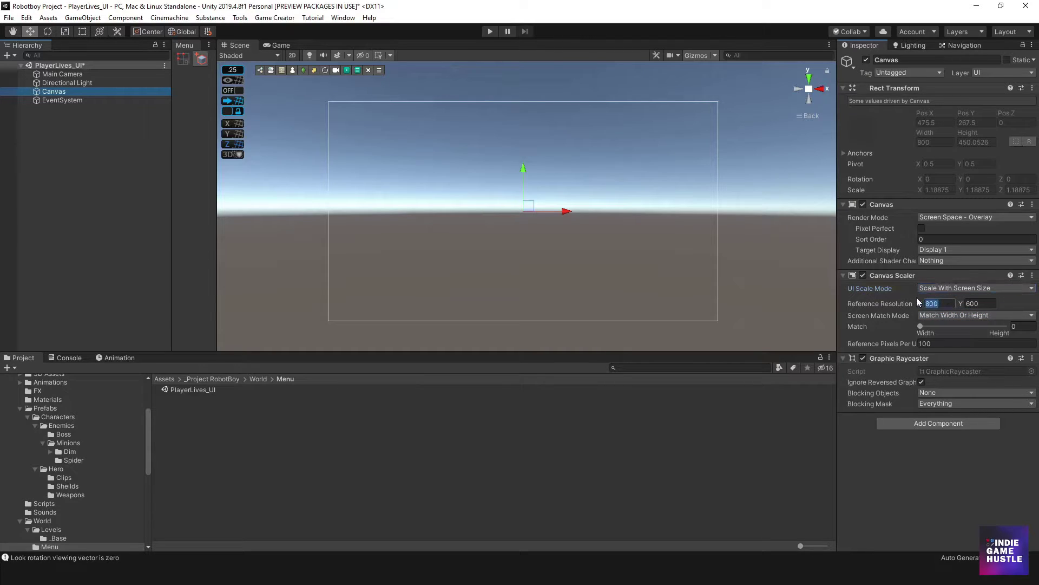
{"action": "type", "text": "1920"}
{"action": "key", "text": "Tab"}
{"action": "type", "text": "1080"}
{"action": "key", "text": "Tab"}
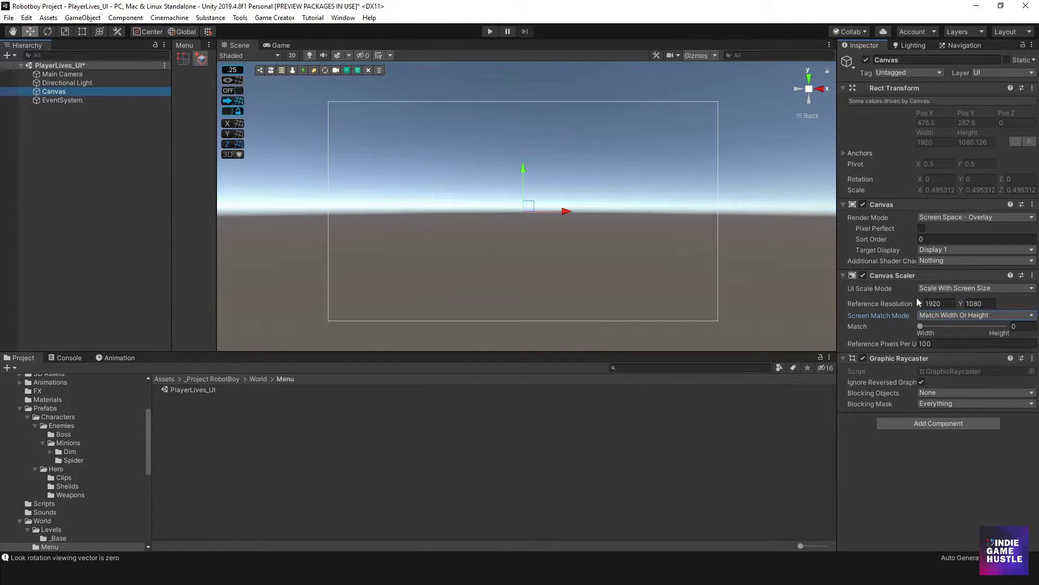
{"action": "left_click", "coordinate": [863, 260]}
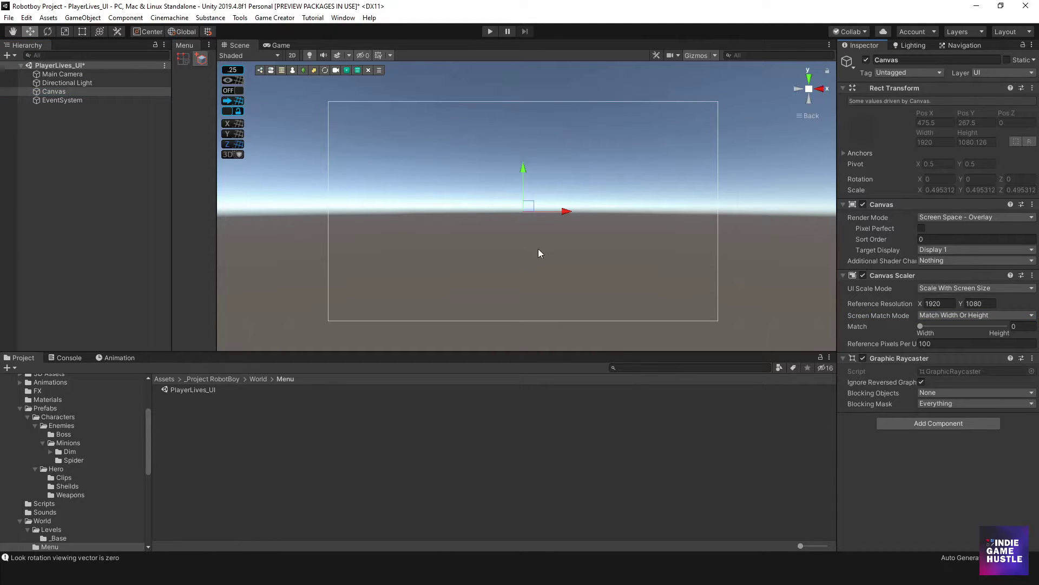
- Add a UI Panel as a child of the Canvas and switch to the Rect tool
{"action": "right_click", "coordinate": [58, 93]}
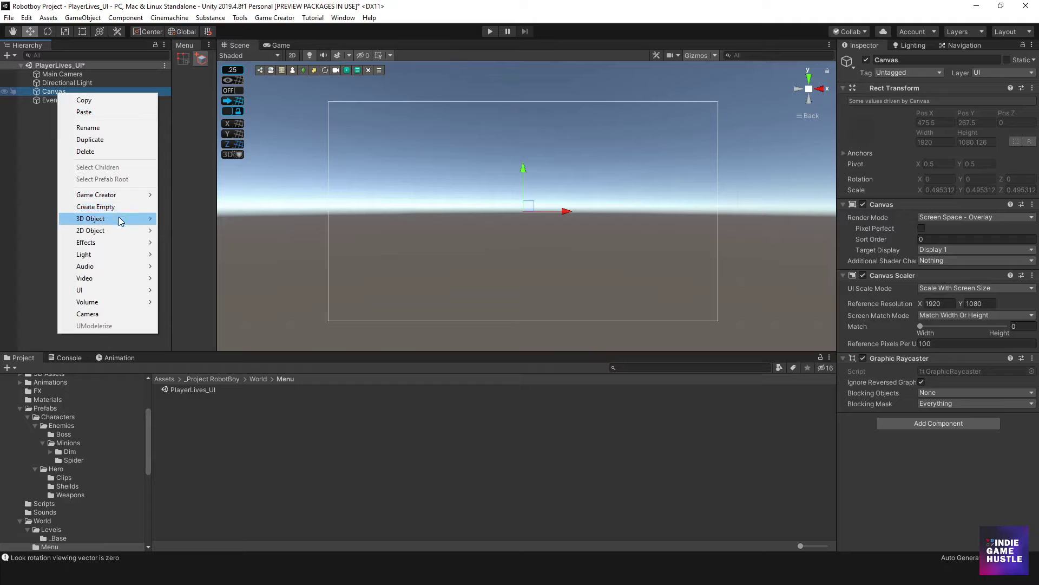
{"action": "mouse_move", "coordinate": [108, 292]}
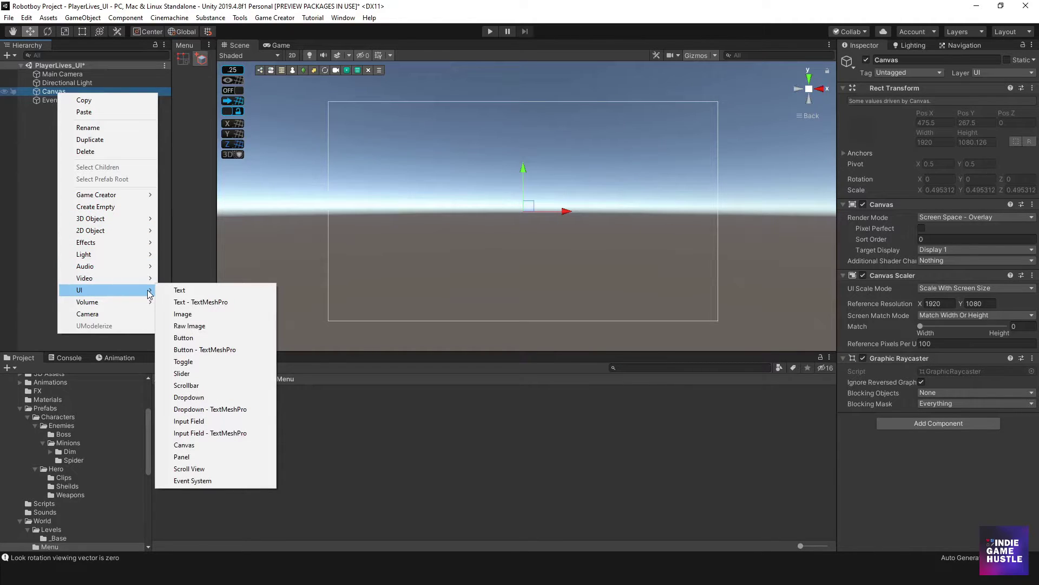
{"action": "left_click", "coordinate": [200, 459]}
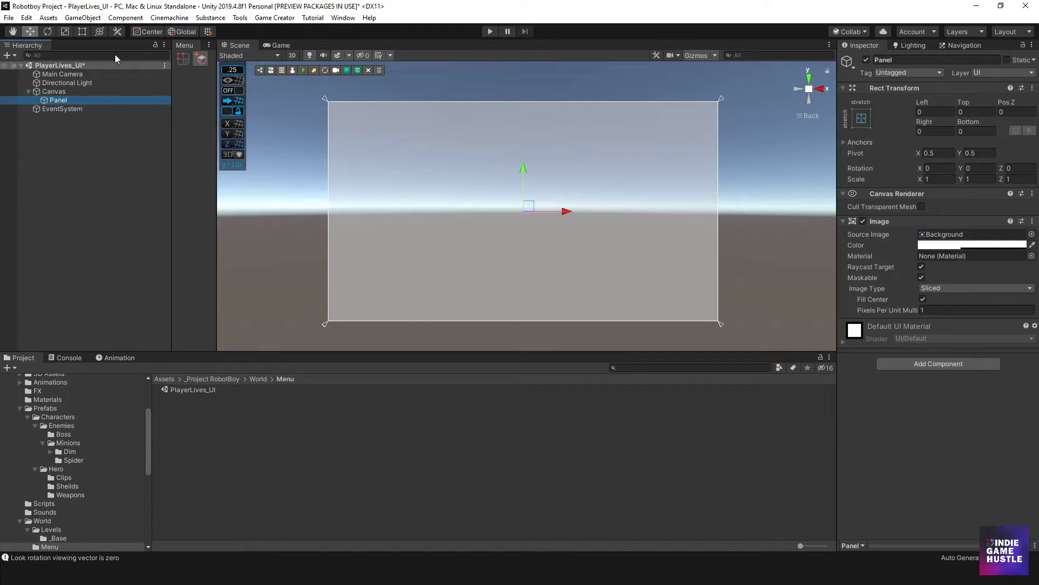
{"action": "left_click", "coordinate": [81, 32]}
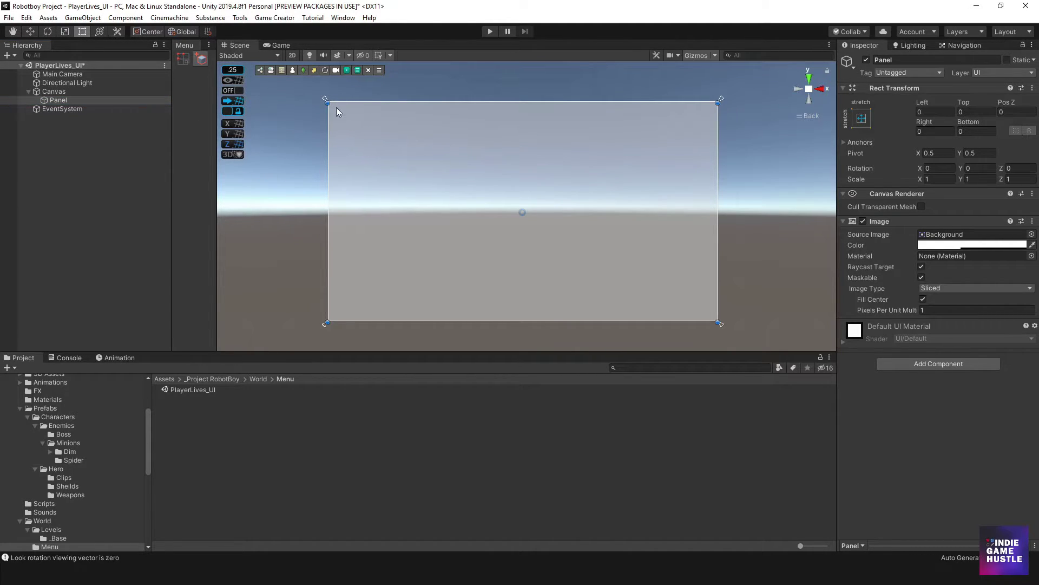
- Set the Panel's source image to None and make its white color fully opaque
{"action": "left_click", "coordinate": [1031, 234]}
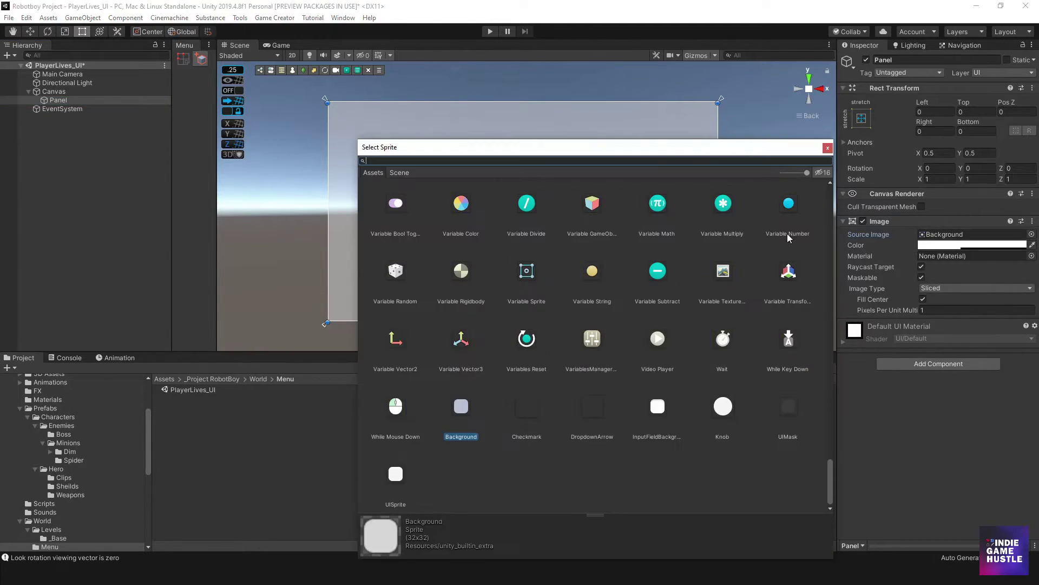
{"action": "left_click_drag", "start_coordinate": [829, 484], "coordinate": [824, 208]}
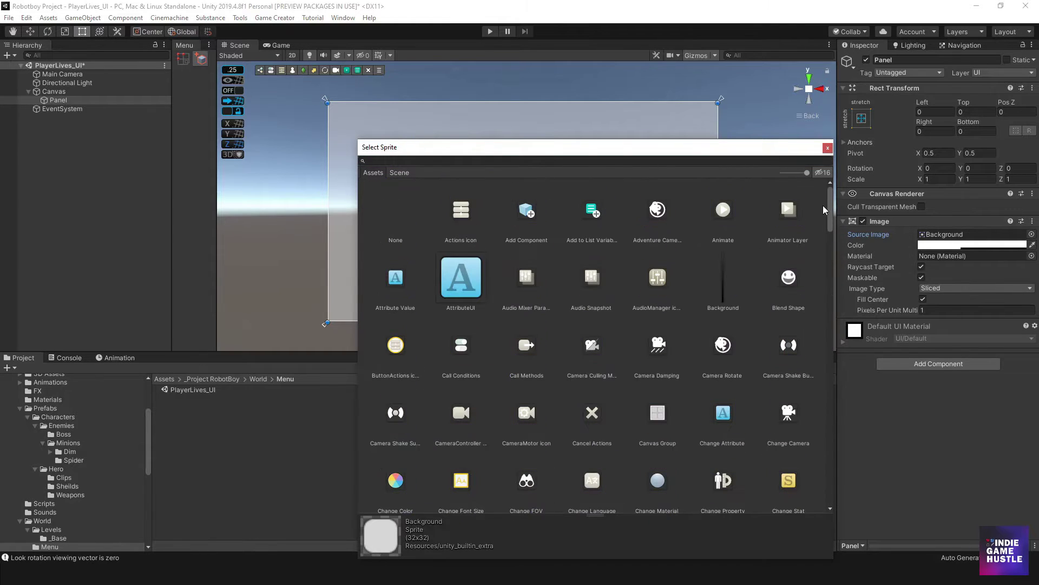
{"action": "double_click", "coordinate": [405, 221]}
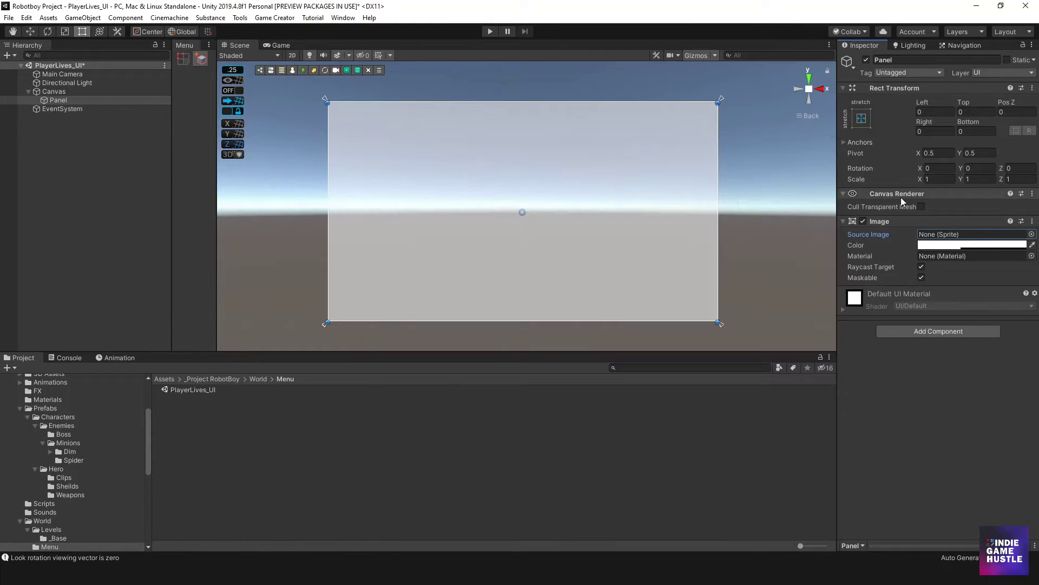
{"action": "left_click", "coordinate": [987, 246]}
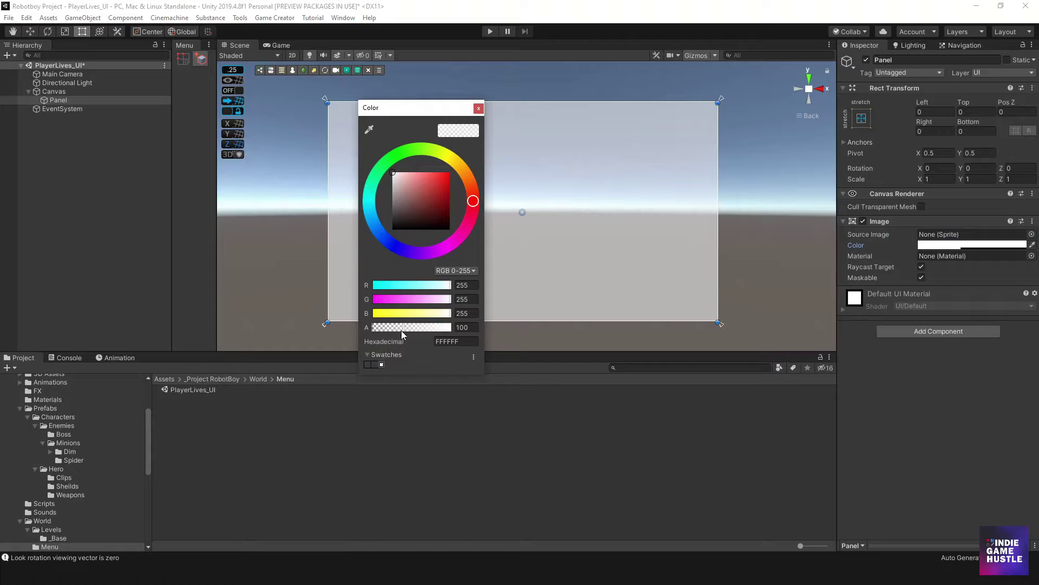
{"action": "left_click_drag", "start_coordinate": [401, 328], "coordinate": [459, 330]}
{"action": "left_click", "coordinate": [478, 109]}
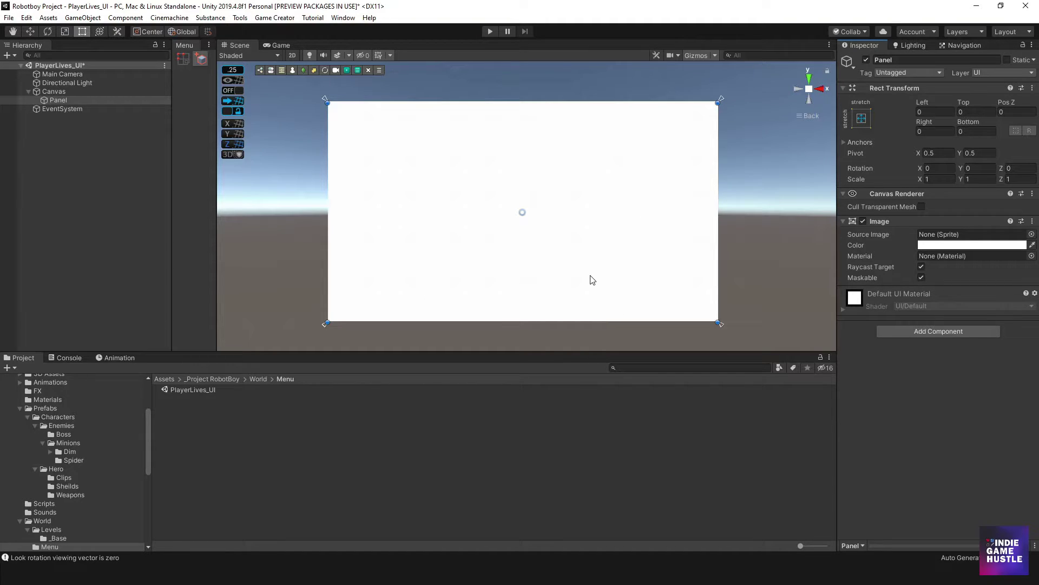
{"action": "left_click", "coordinate": [127, 228]}
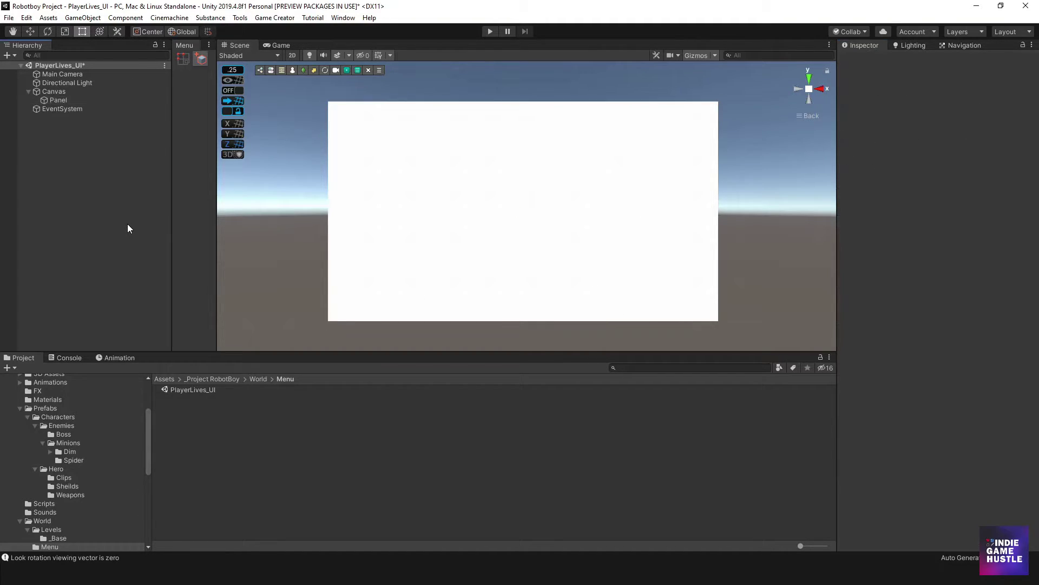
- Create a Game Creator Trigger in the scene and attach a new Actions object to its On Start event
{"action": "right_click", "coordinate": [73, 138]}
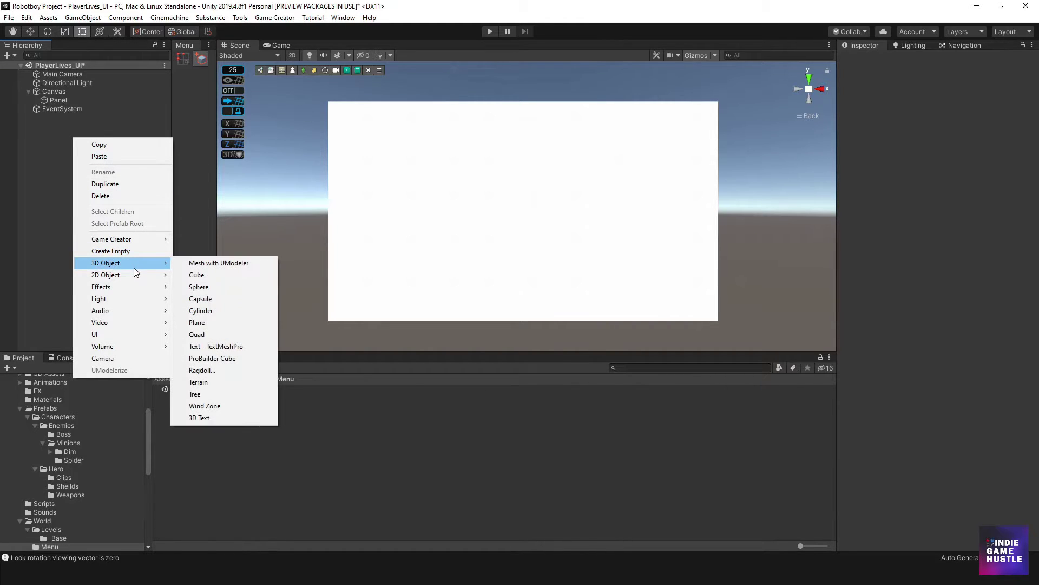
{"action": "mouse_move", "coordinate": [138, 243]}
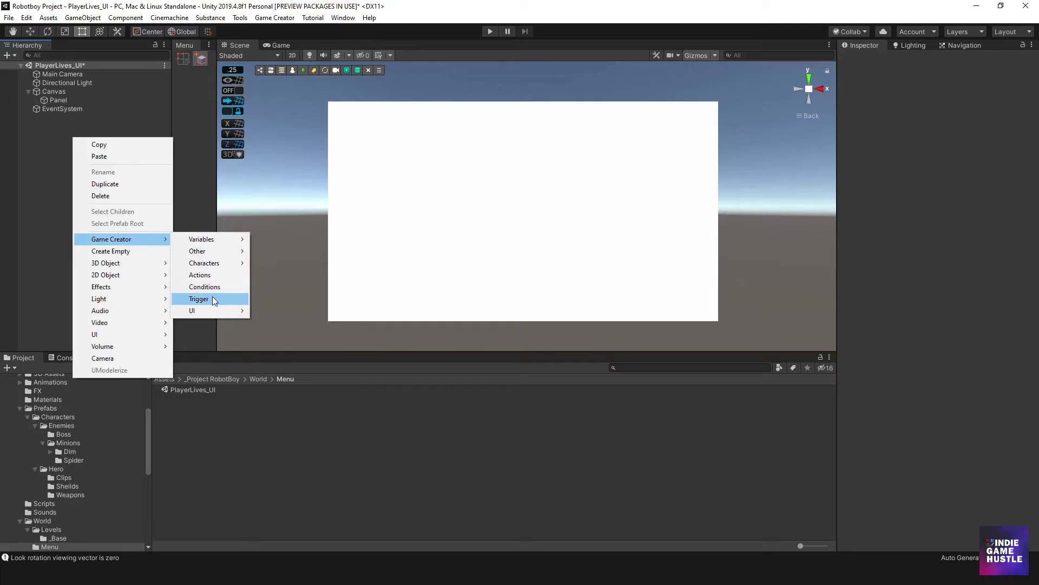
{"action": "left_click", "coordinate": [212, 297]}
{"action": "left_click", "coordinate": [82, 159]}
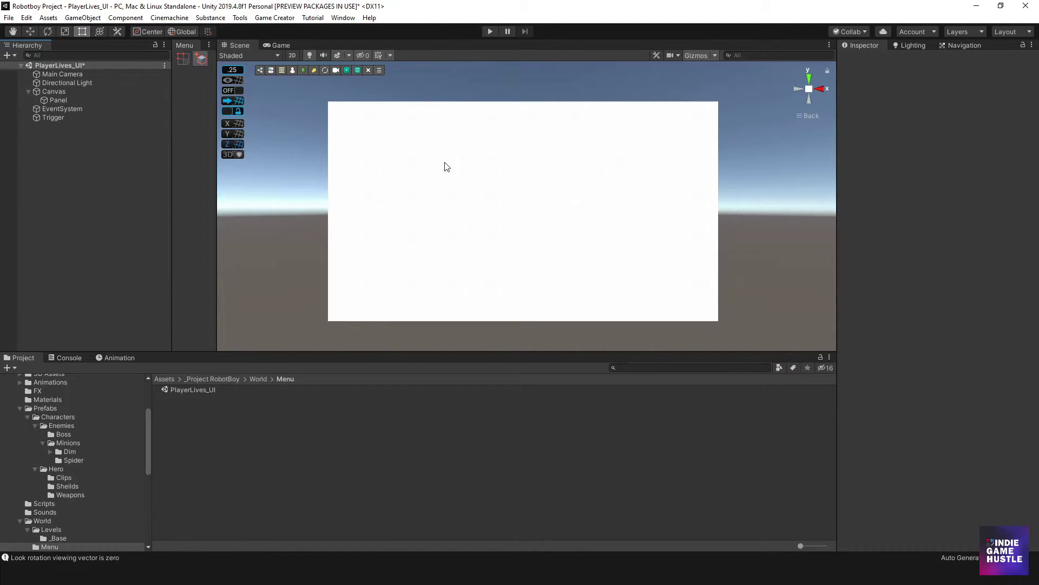
{"action": "left_click", "coordinate": [100, 117]}
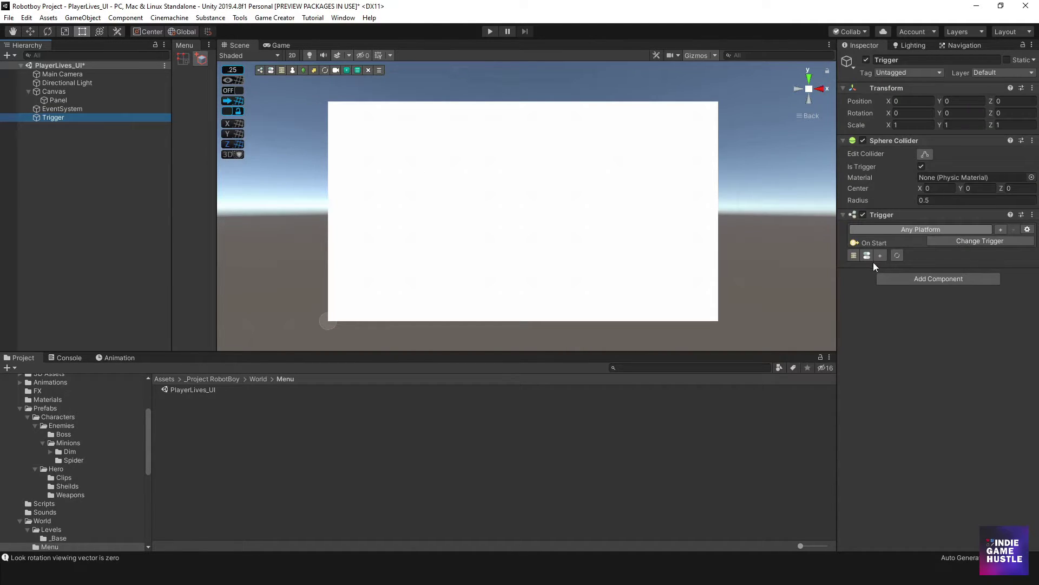
{"action": "left_click", "coordinate": [854, 255]}
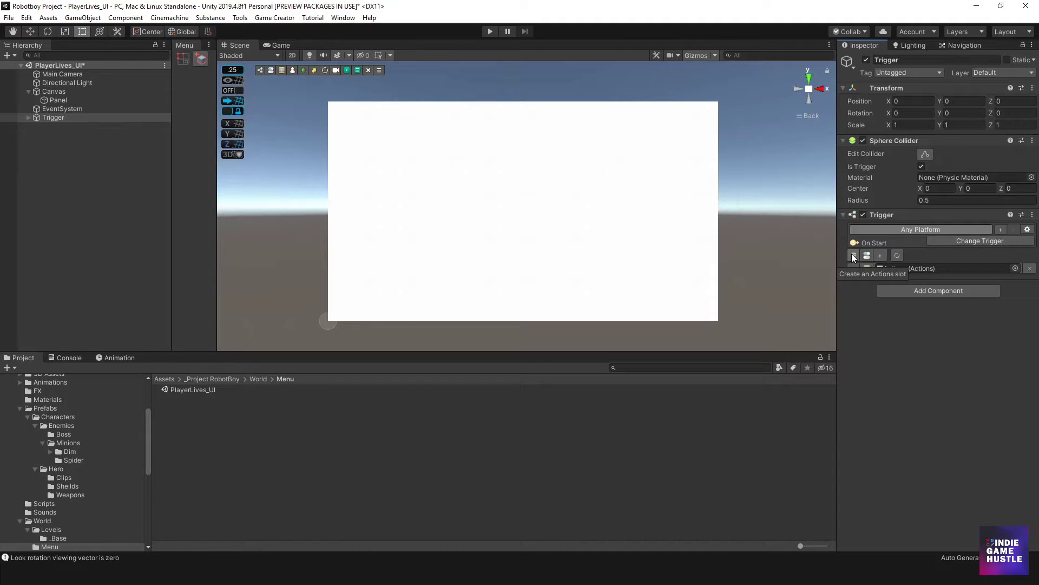
- Add a Wait action of 3 seconds to the Actions object under the Trigger
{"action": "left_click", "coordinate": [28, 117]}
{"action": "left_click", "coordinate": [60, 126]}
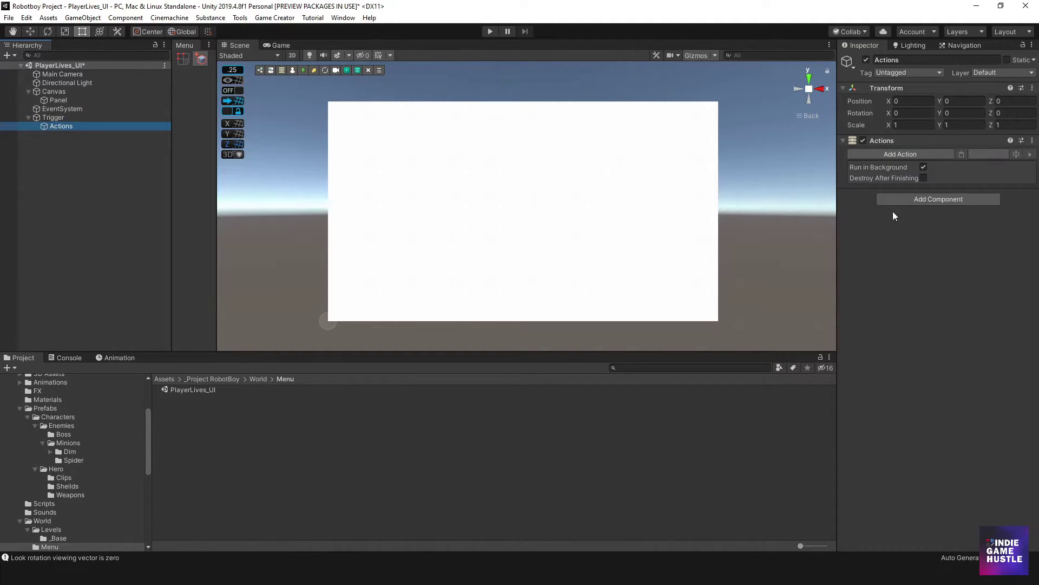
{"action": "left_click", "coordinate": [933, 153]}
{"action": "type", "text": "w"}
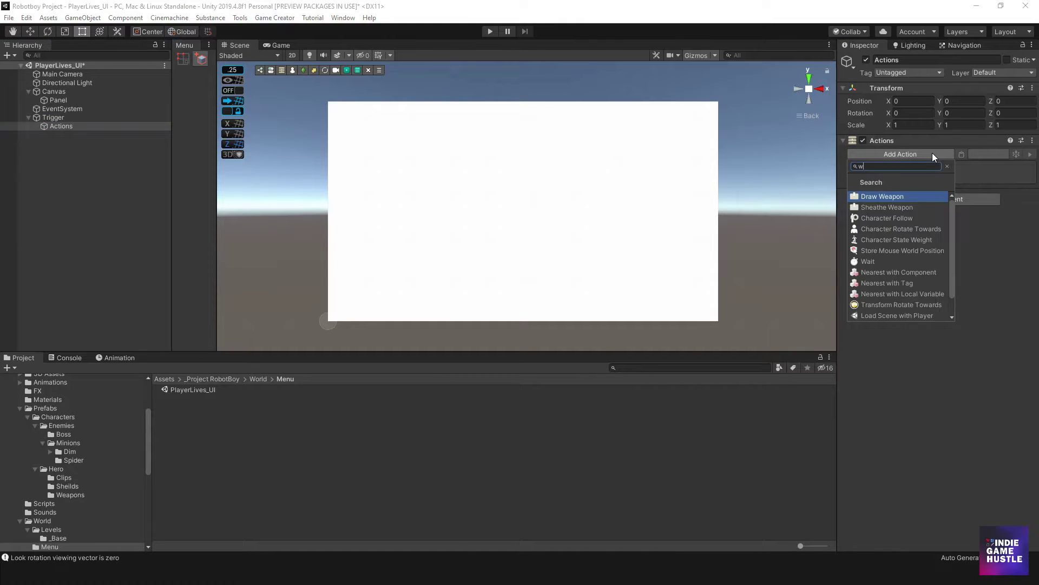
{"action": "type", "text": "ait 3"}
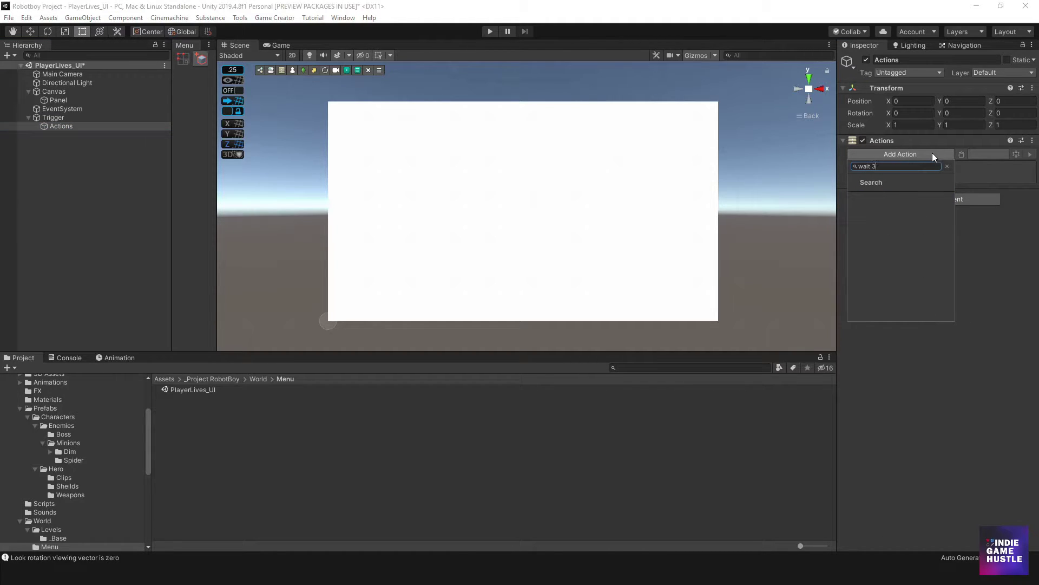
{"action": "key", "text": "BackSpace"}
{"action": "key", "text": "BackSpace"}
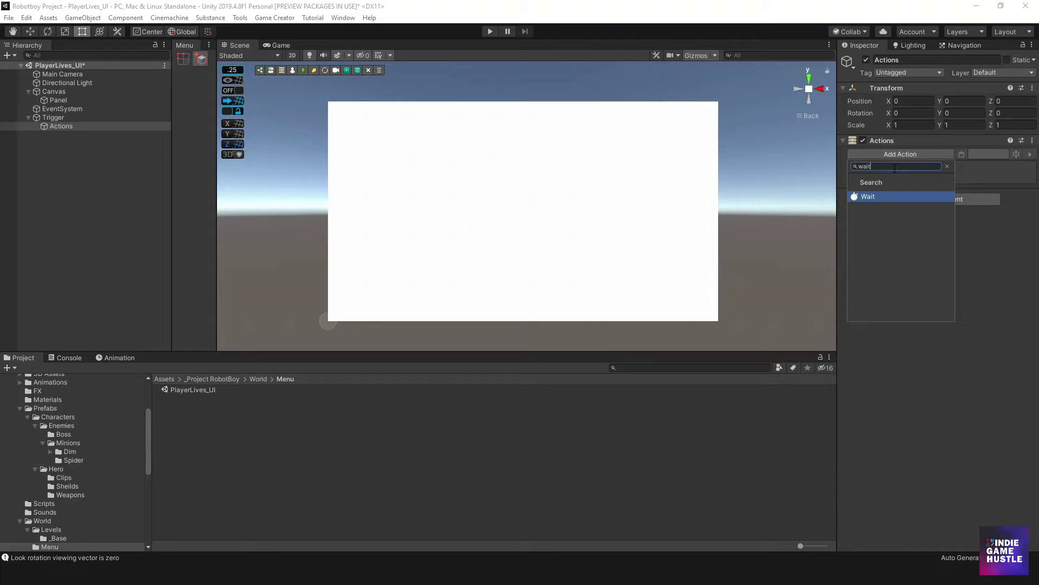
{"action": "left_click", "coordinate": [892, 197]}
{"action": "left_click", "coordinate": [941, 167]}
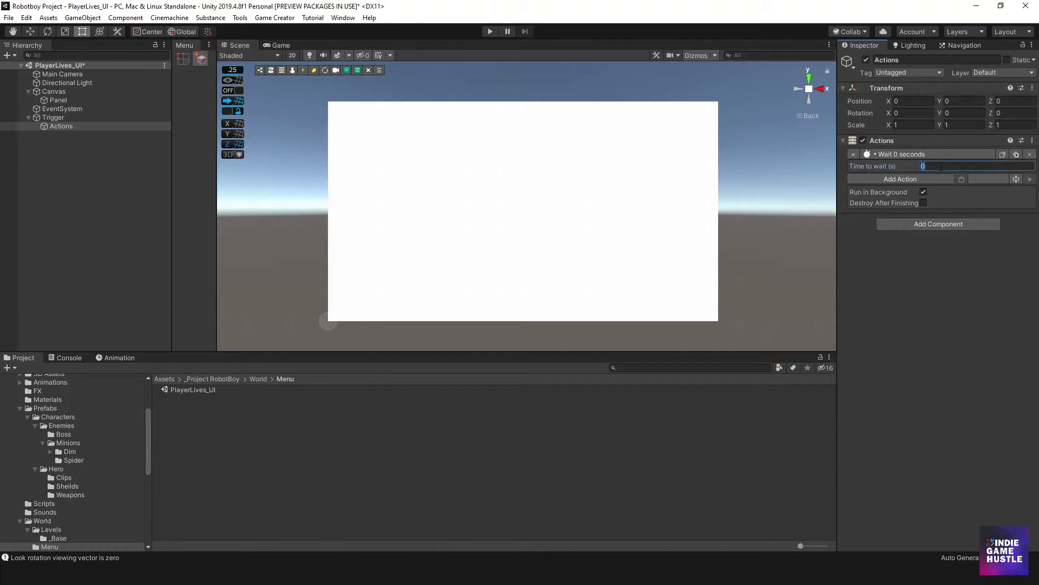
{"action": "left_click", "coordinate": [951, 314]}
- Add a Load Scene action that takes its Scene Name from the global variable m_Scene, and review that variable in the Game Creator preferences
{"action": "left_click", "coordinate": [902, 179]}
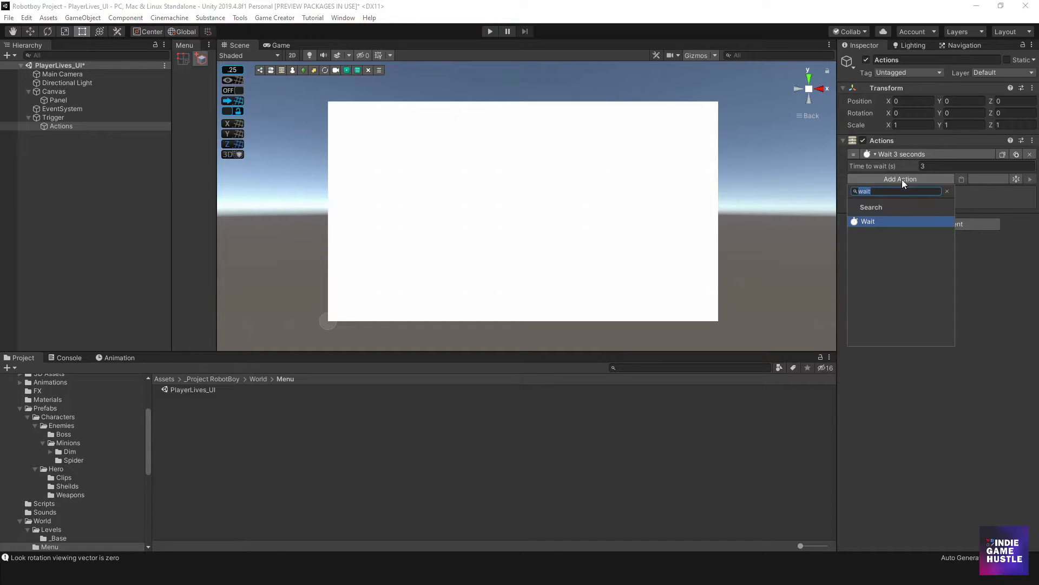
{"action": "type", "text": "sce"}
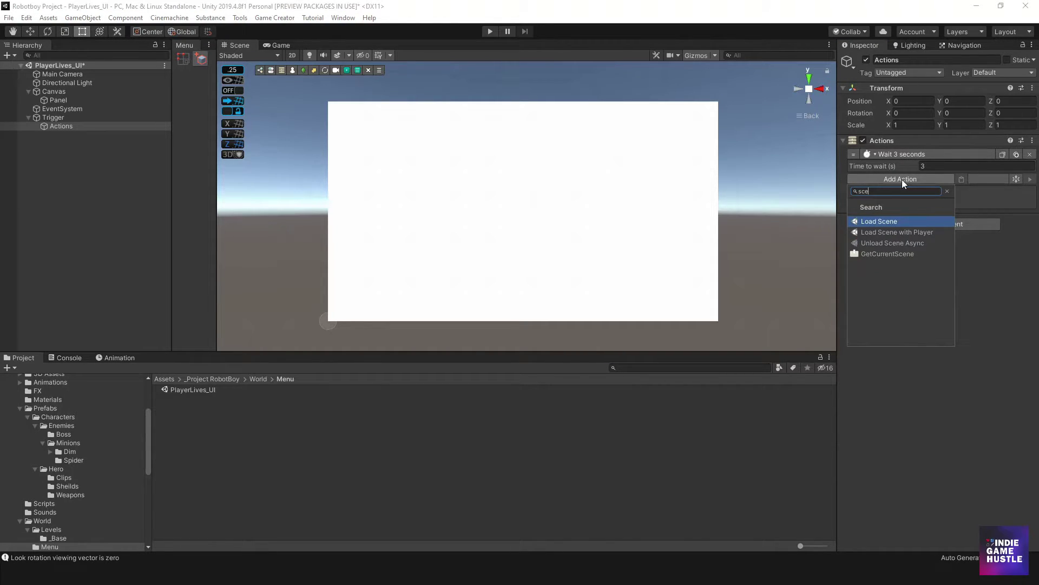
{"action": "left_click", "coordinate": [889, 219]}
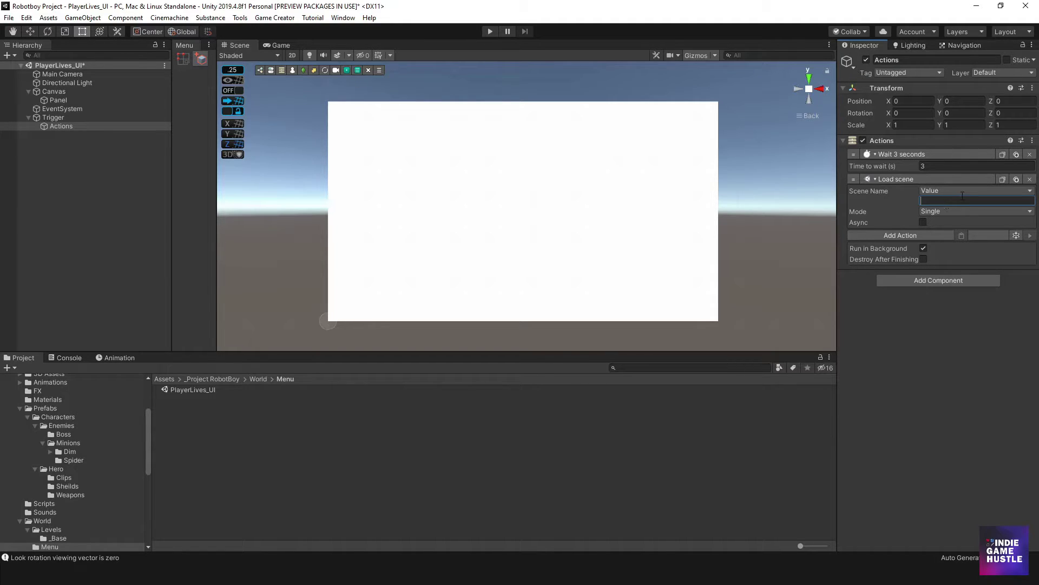
{"action": "left_click", "coordinate": [950, 192]}
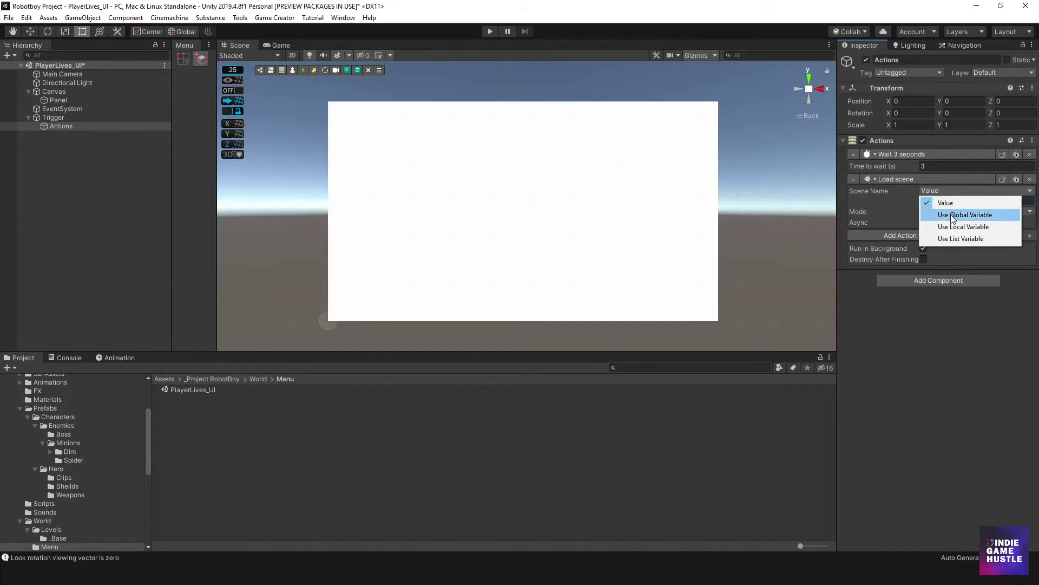
{"action": "left_click", "coordinate": [950, 214]}
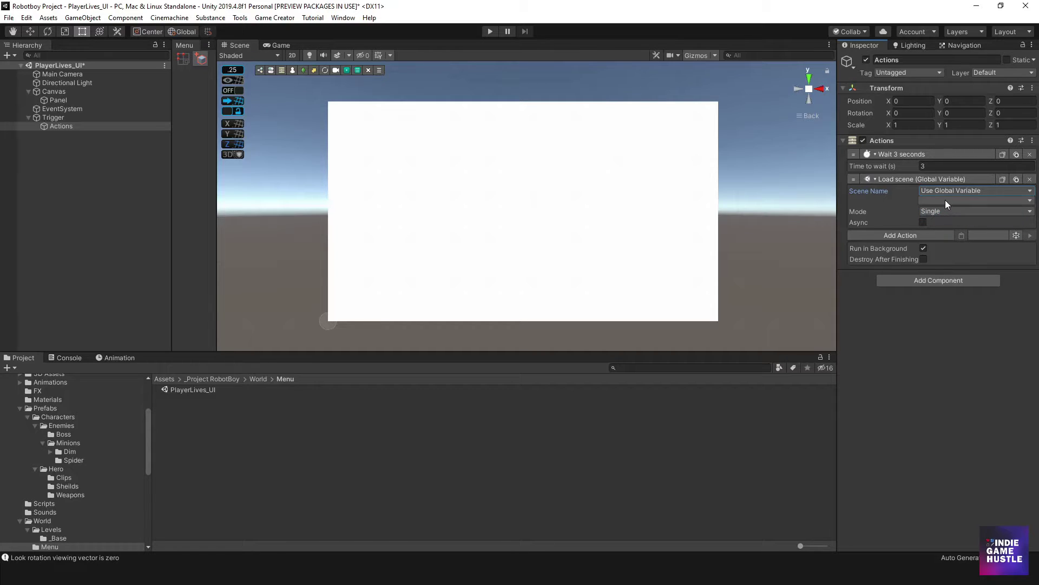
{"action": "left_click", "coordinate": [945, 200]}
{"action": "left_click", "coordinate": [943, 227]}
{"action": "left_click_drag", "start_coordinate": [1038, 93], "coordinate": [645, 91]}
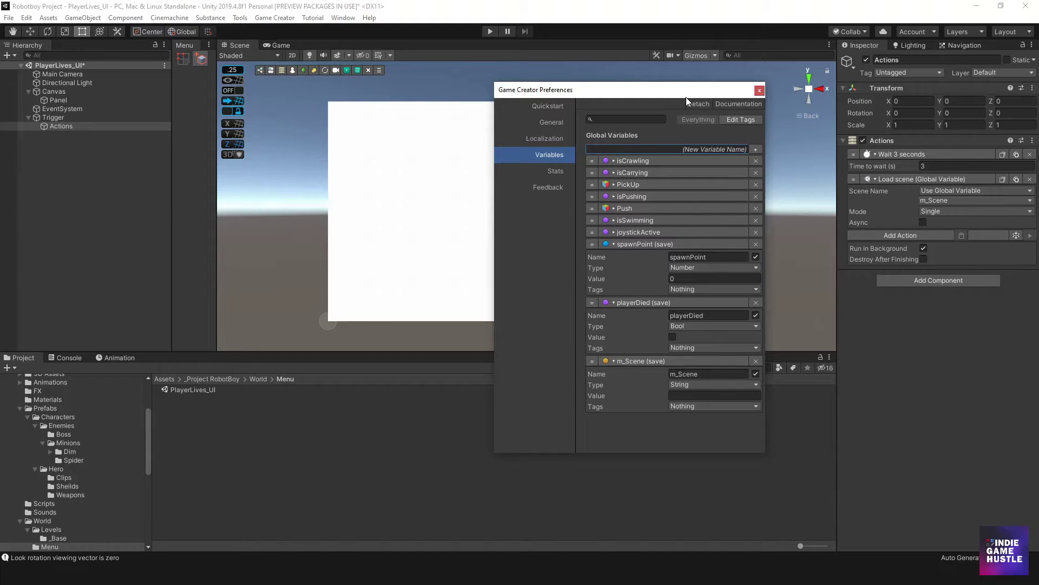
{"action": "left_click_drag", "start_coordinate": [645, 95], "coordinate": [1038, 96]}
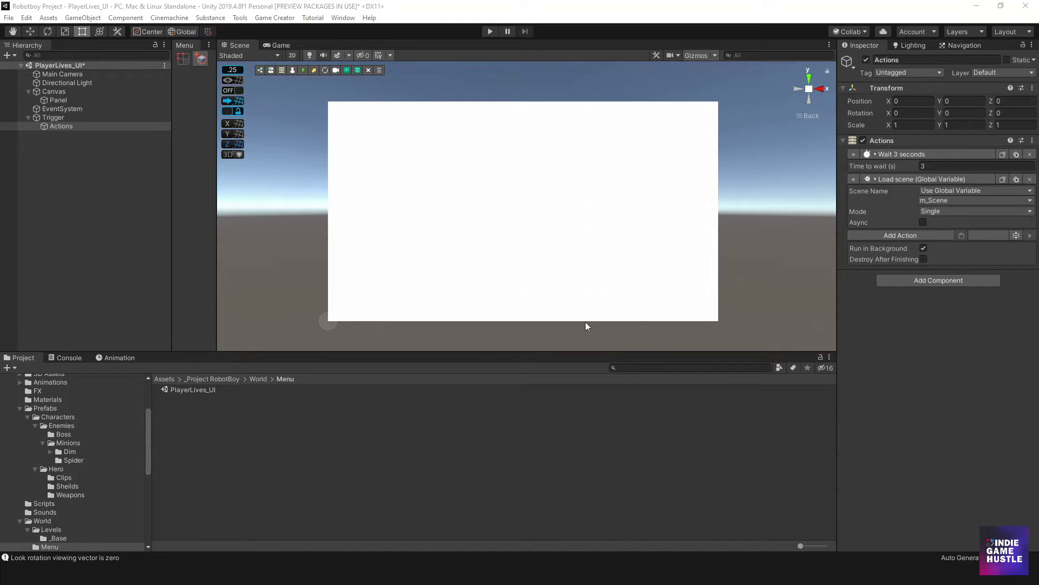
- Save the PlayerLives_UI scene and the whole project
{"action": "left_click", "coordinate": [9, 17]}
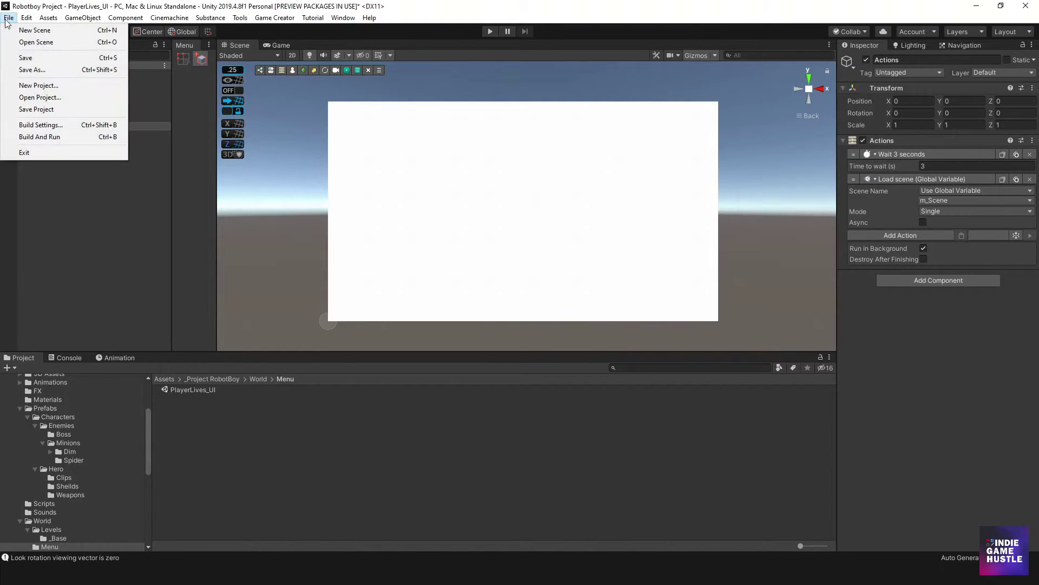
{"action": "left_click", "coordinate": [25, 58]}
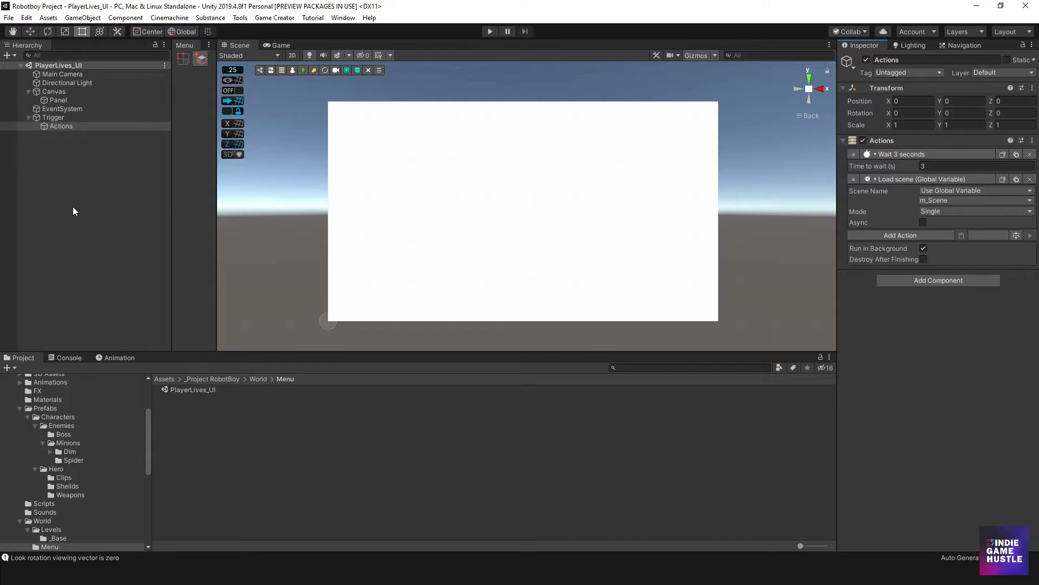
{"action": "left_click", "coordinate": [9, 18]}
{"action": "left_click", "coordinate": [37, 109]}
- Copy the name of the PlayerLives_UI scene file in the World > Menu folder, leaving the name as it is
{"action": "left_click", "coordinate": [258, 379]}
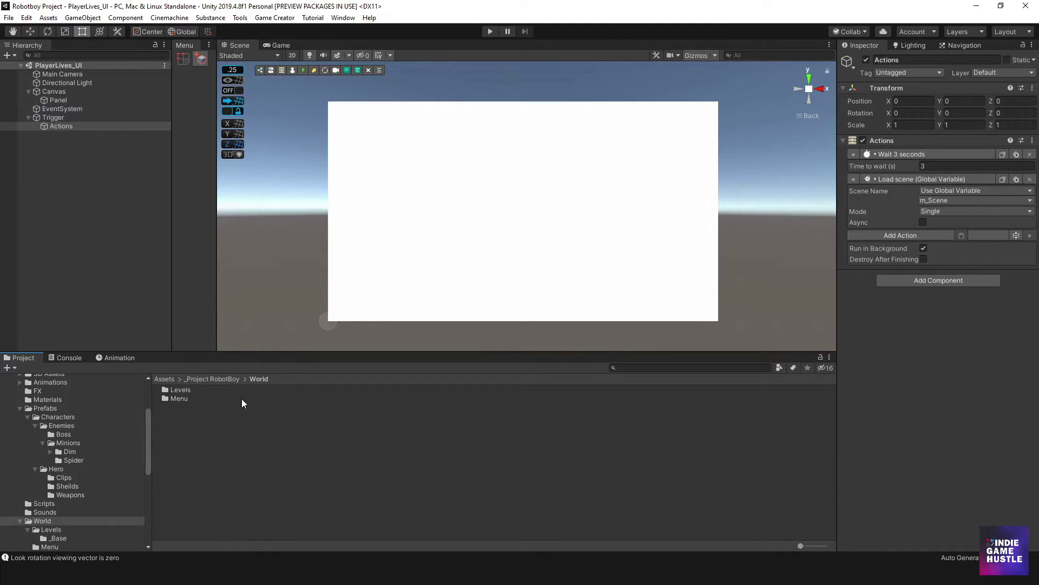
{"action": "double_click", "coordinate": [179, 398]}
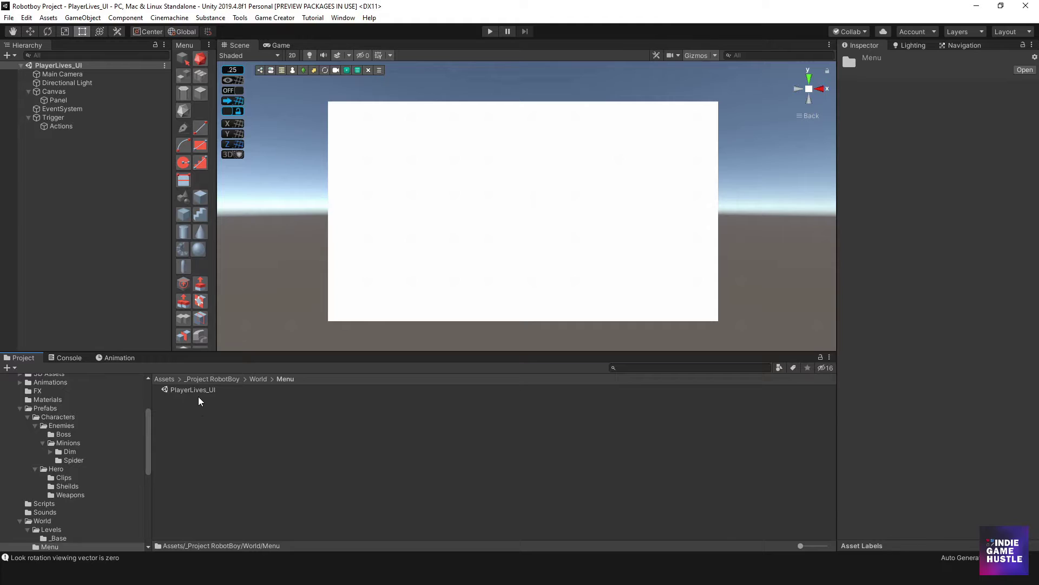
{"action": "left_click", "coordinate": [200, 391]}
{"action": "left_click", "coordinate": [200, 390]}
{"action": "key", "text": "ctrl+c"}
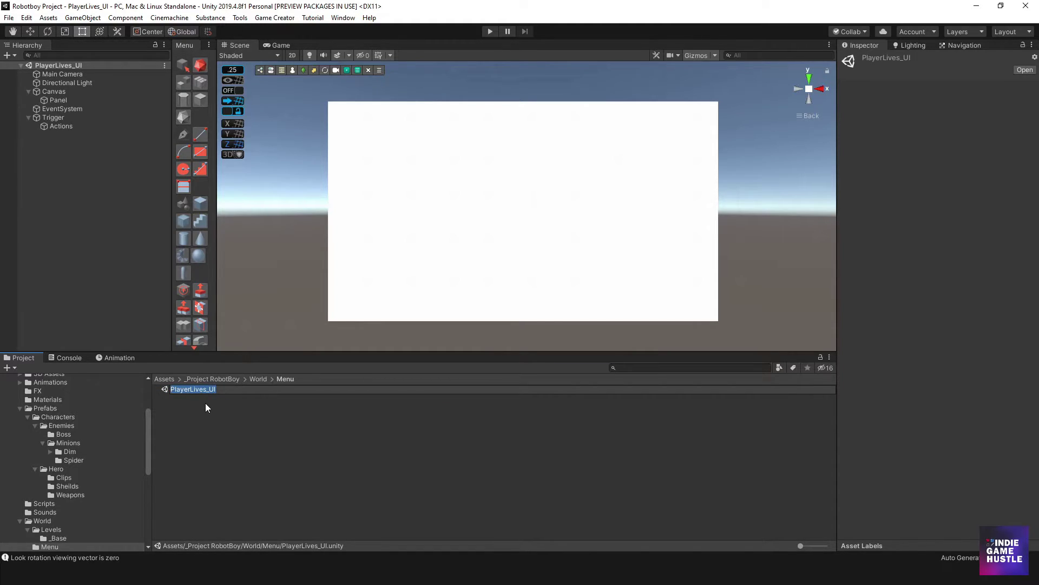
{"action": "key", "text": "Return"}
- Open the _Base scene from the World > Levels folder
{"action": "left_click", "coordinate": [253, 379]}
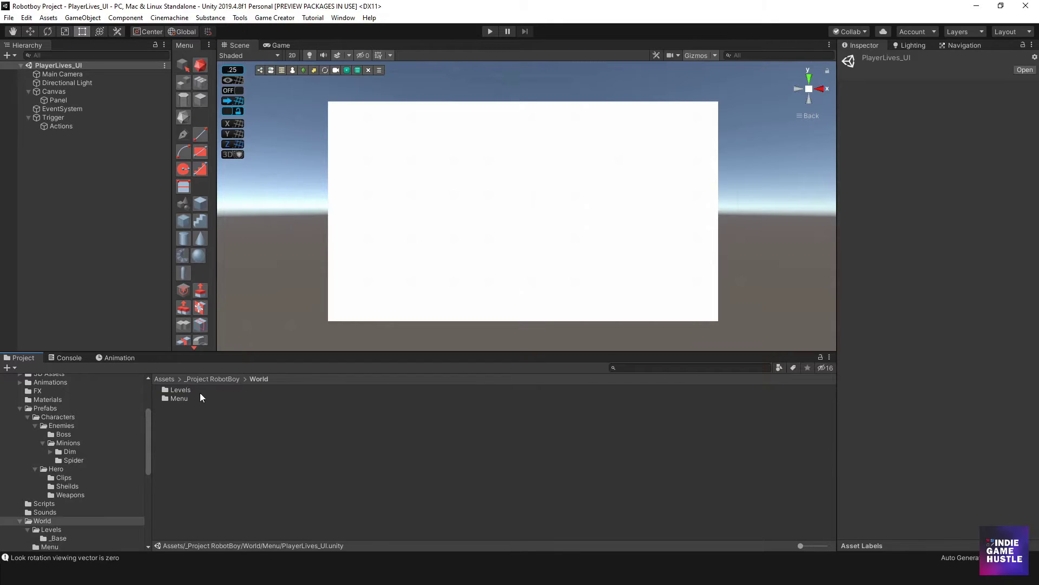
{"action": "left_click", "coordinate": [182, 397]}
{"action": "double_click", "coordinate": [183, 390]}
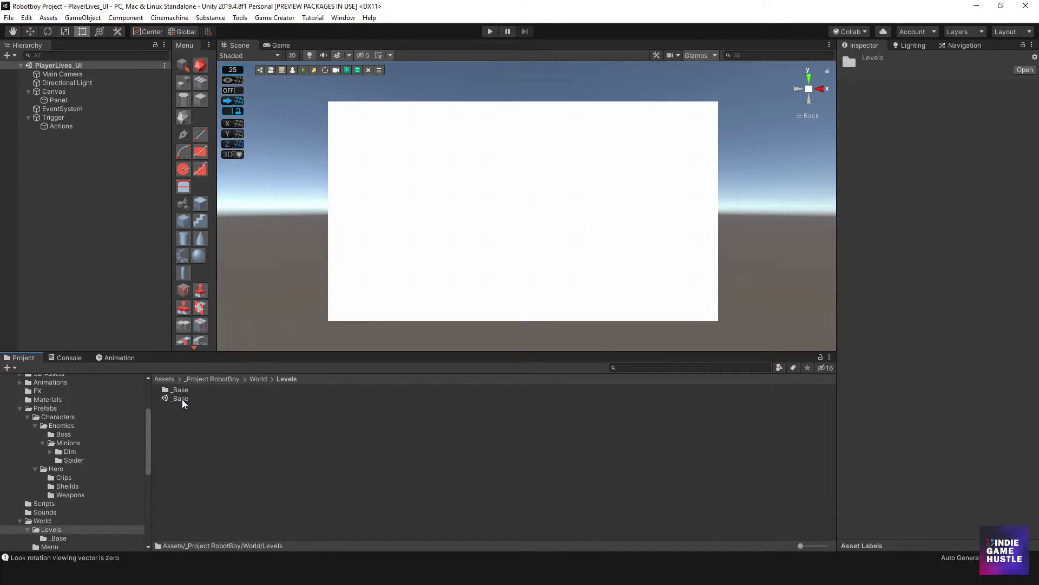
{"action": "left_click", "coordinate": [182, 398]}
{"action": "double_click", "coordinate": [182, 399]}
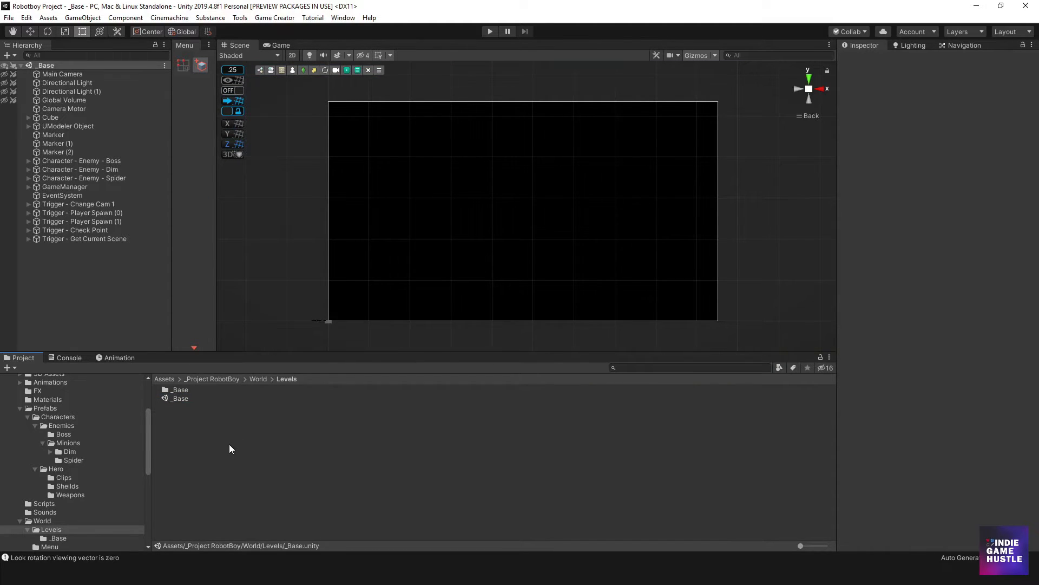
- Open the Player prefab from the Prefabs > Characters folder for editing
{"action": "left_click", "coordinate": [258, 379]}
{"action": "left_click", "coordinate": [216, 379]}
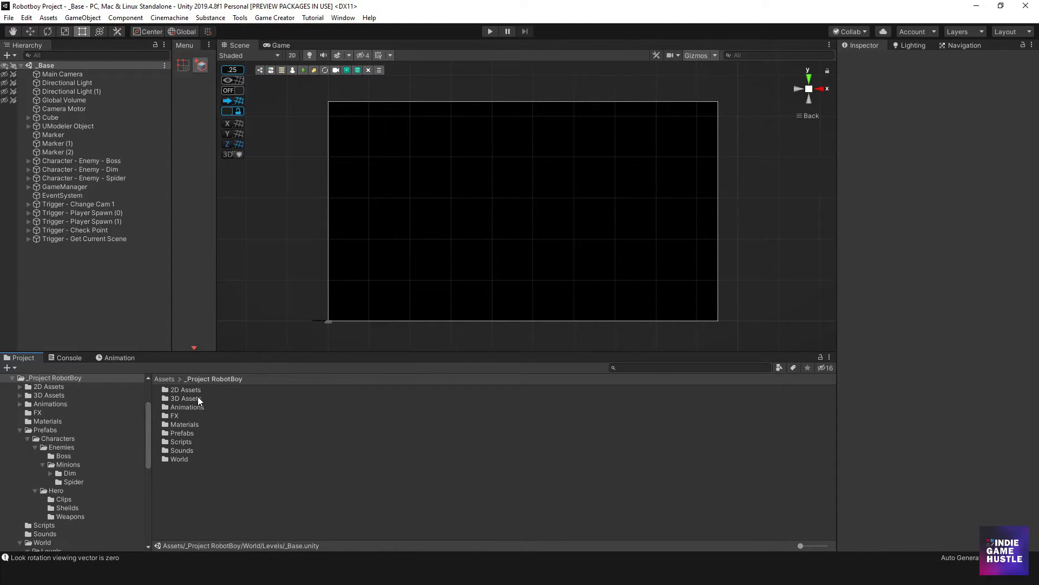
{"action": "double_click", "coordinate": [180, 433]}
{"action": "double_click", "coordinate": [187, 391]}
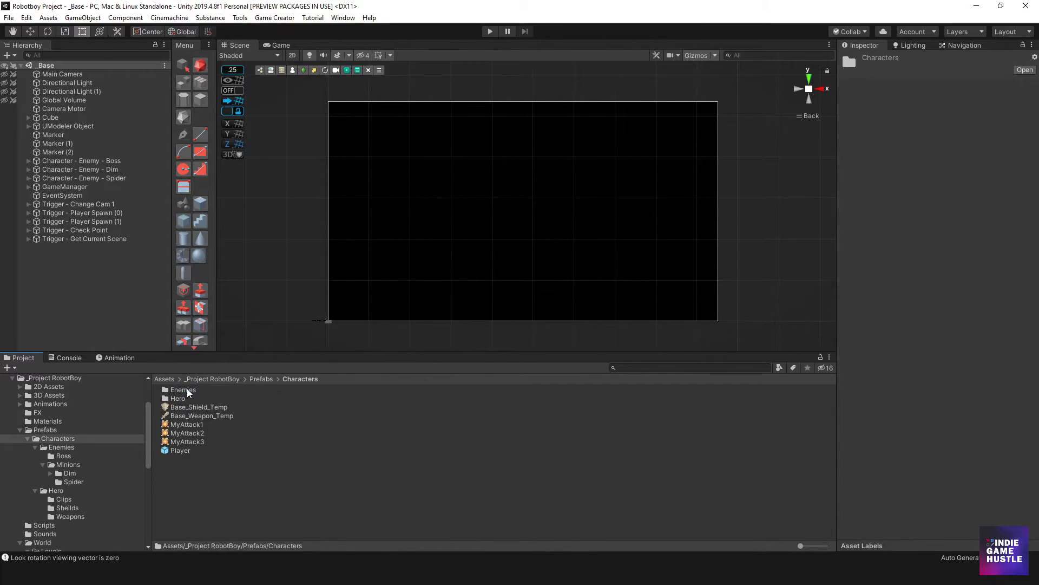
{"action": "left_click", "coordinate": [179, 451]}
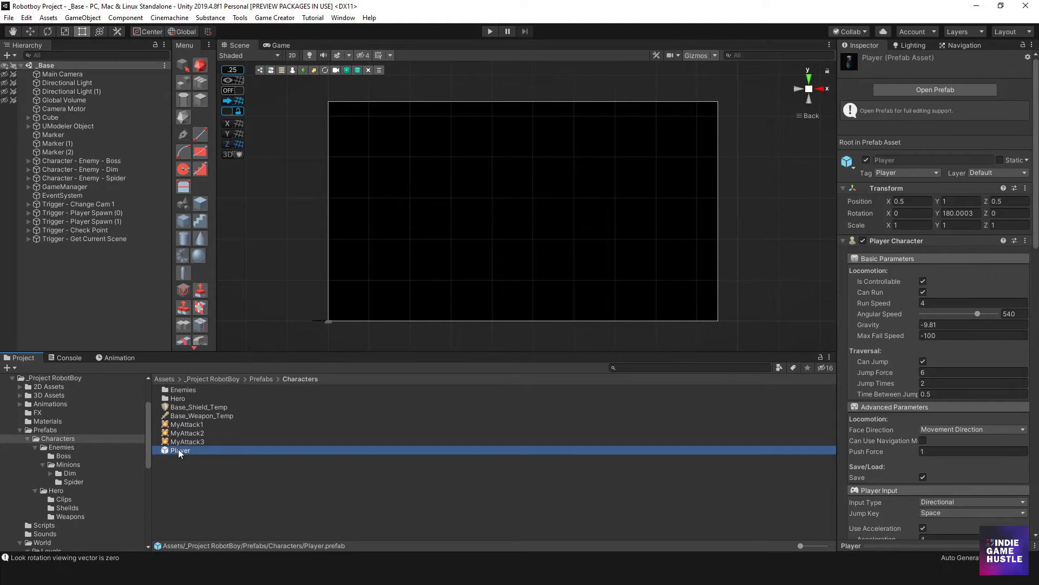
{"action": "double_click", "coordinate": [179, 451]}
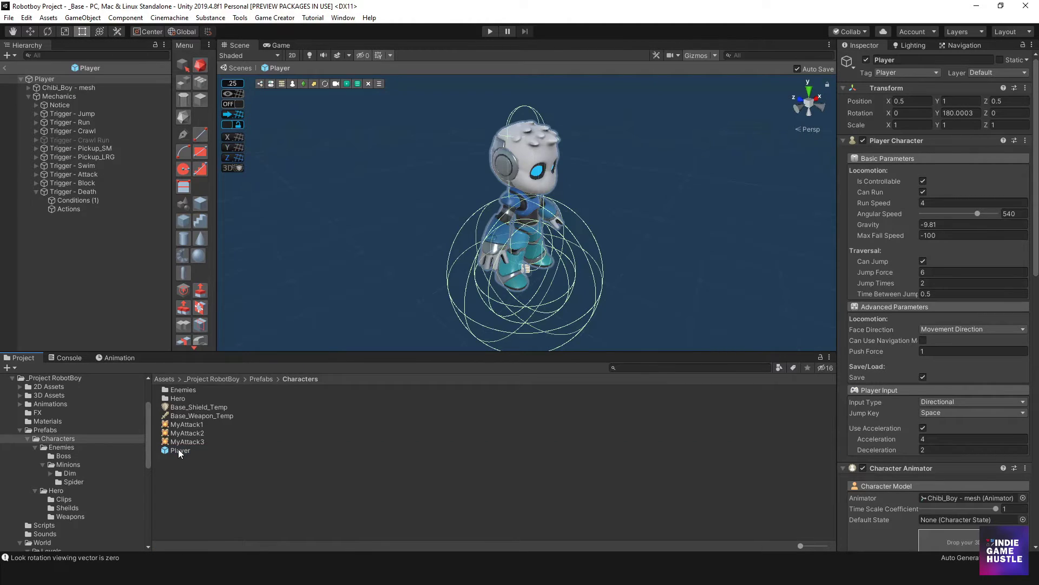
- Set the Load Scene action's scene name to PlayerLives_UI in the Actions under Trigger - Death, and return to the _Base scene
{"action": "left_click", "coordinate": [75, 194]}
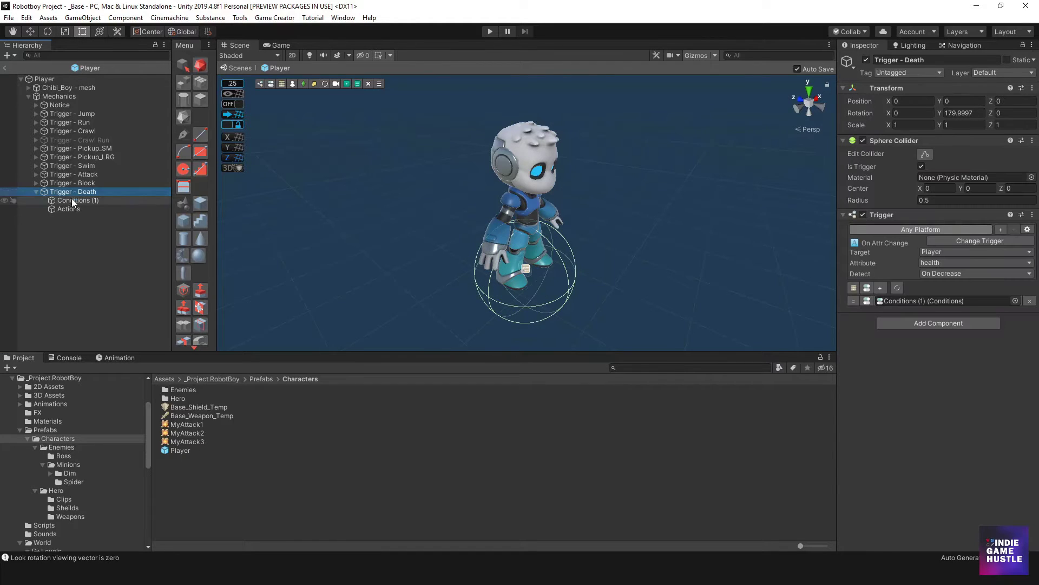
{"action": "left_click", "coordinate": [68, 208]}
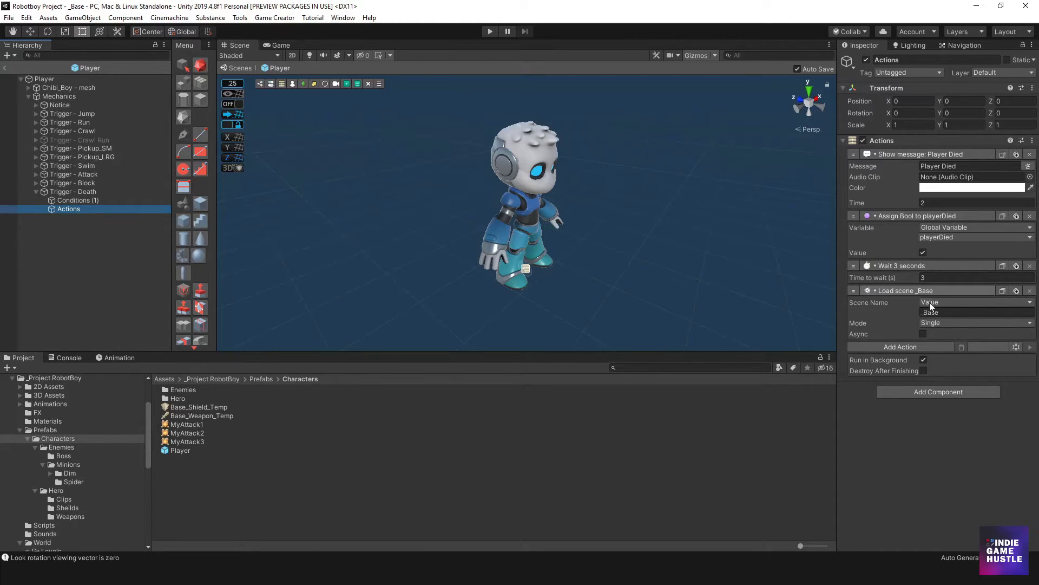
{"action": "left_click", "coordinate": [947, 312]}
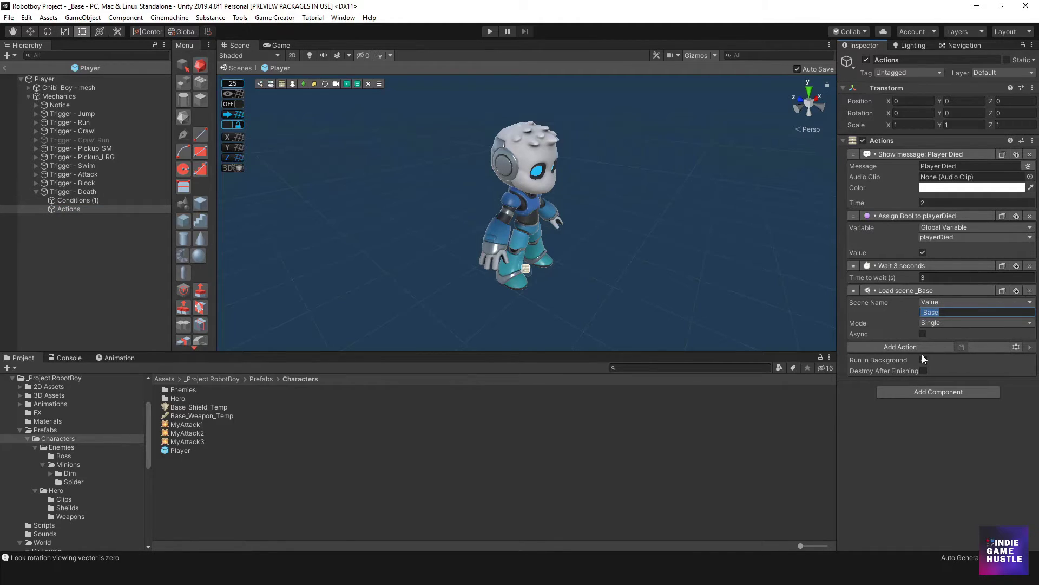
{"action": "key", "text": "ctrl+v"}
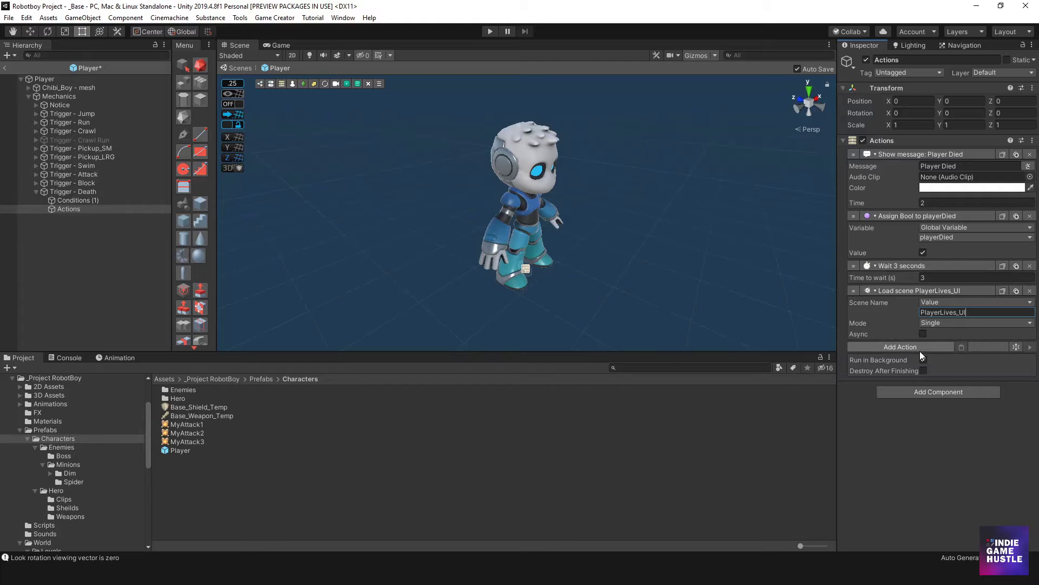
{"action": "left_click", "coordinate": [923, 359]}
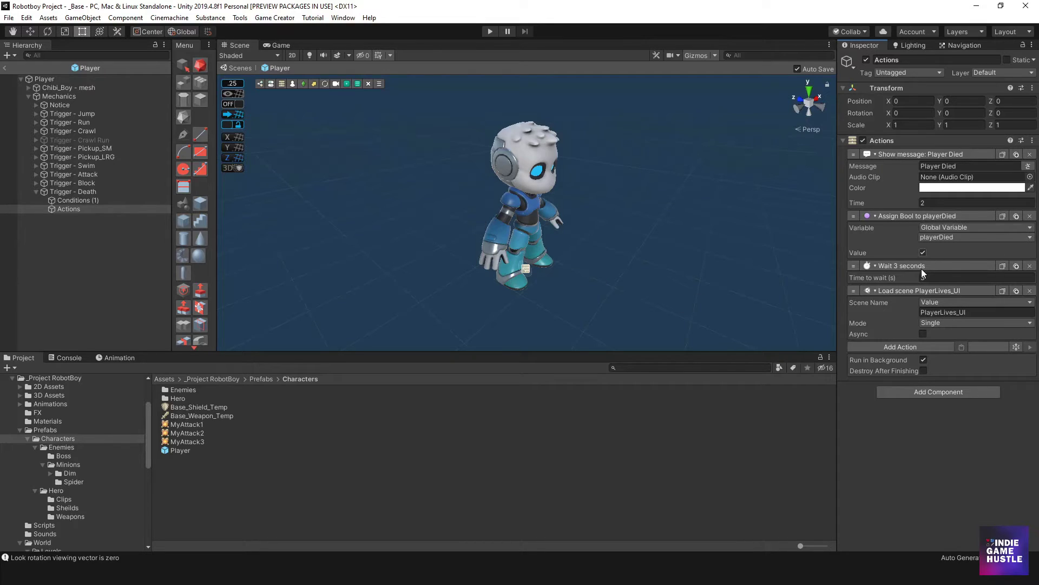
{"action": "left_click", "coordinate": [6, 67]}
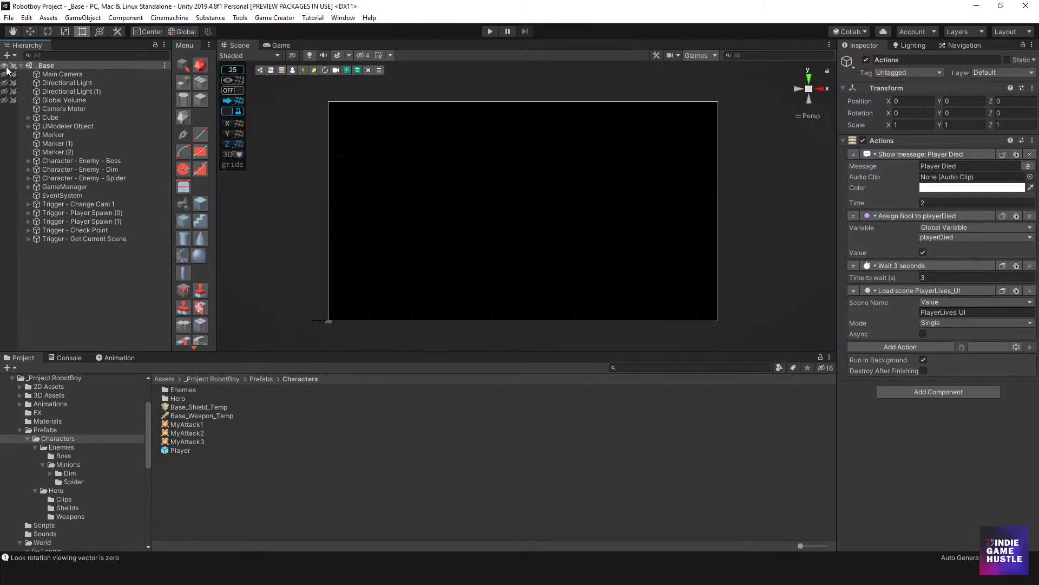
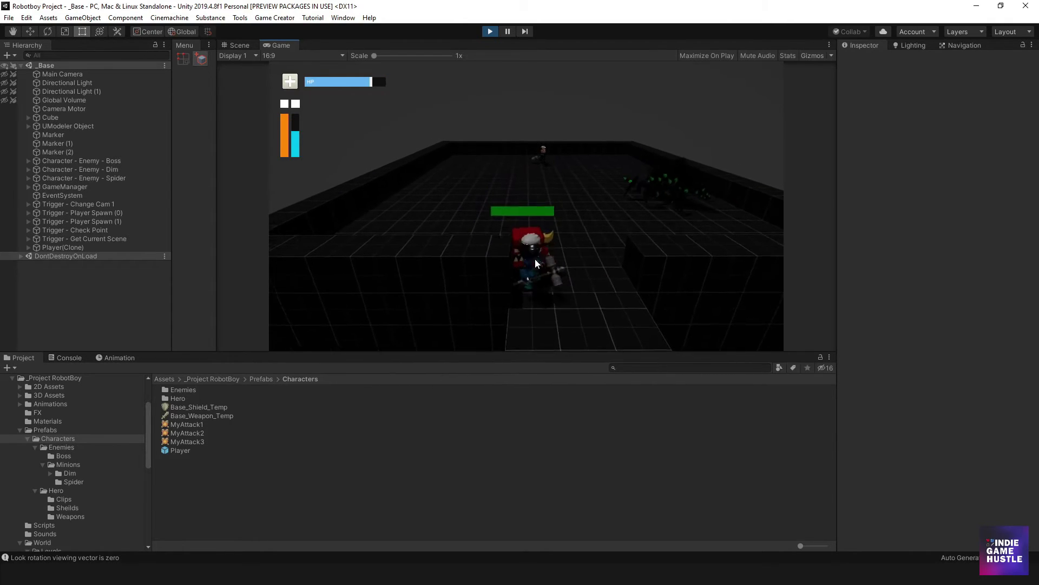
- Play-test the death sequence by fighting the red enemy until the player dies, and stop the game
{"action": "key", "text": "d"}
{"action": "key", "text": "s"}
{"action": "key", "text": "w"}
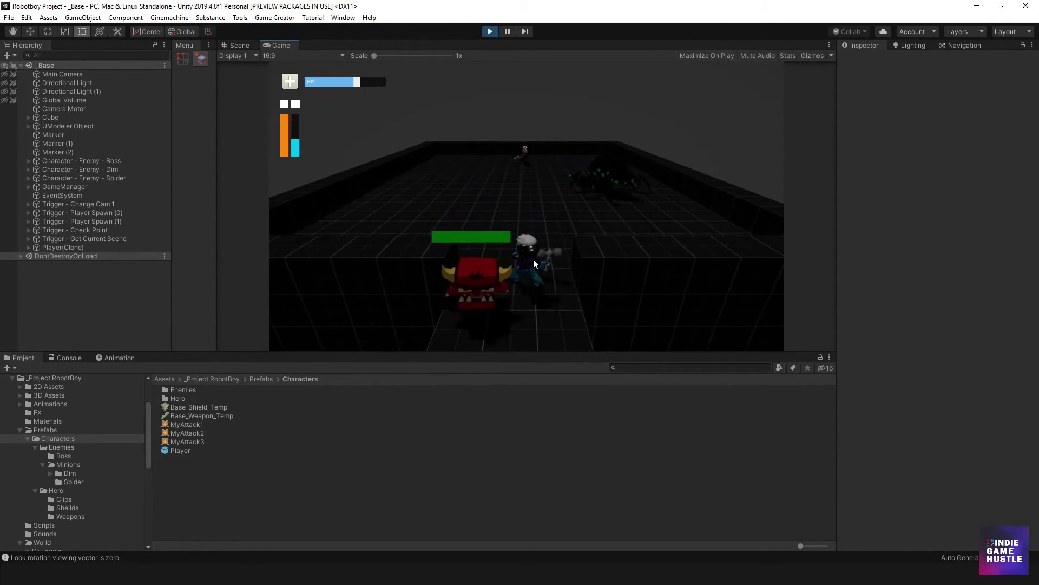
{"action": "key", "text": "s"}
{"action": "key", "text": "a"}
{"action": "key", "text": "s"}
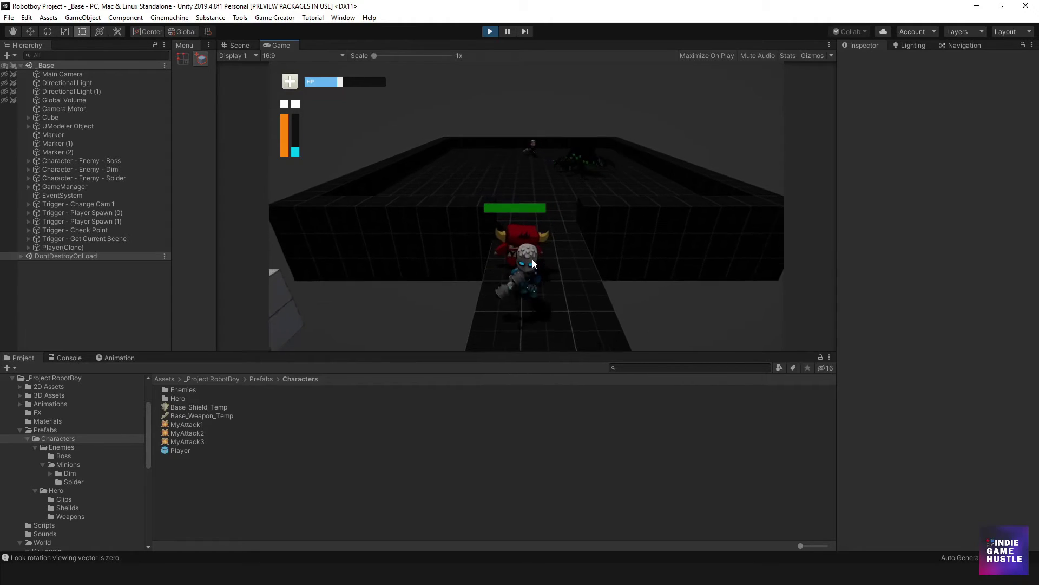
{"action": "left_click", "coordinate": [530, 258]}
{"action": "left_click", "coordinate": [530, 258]}
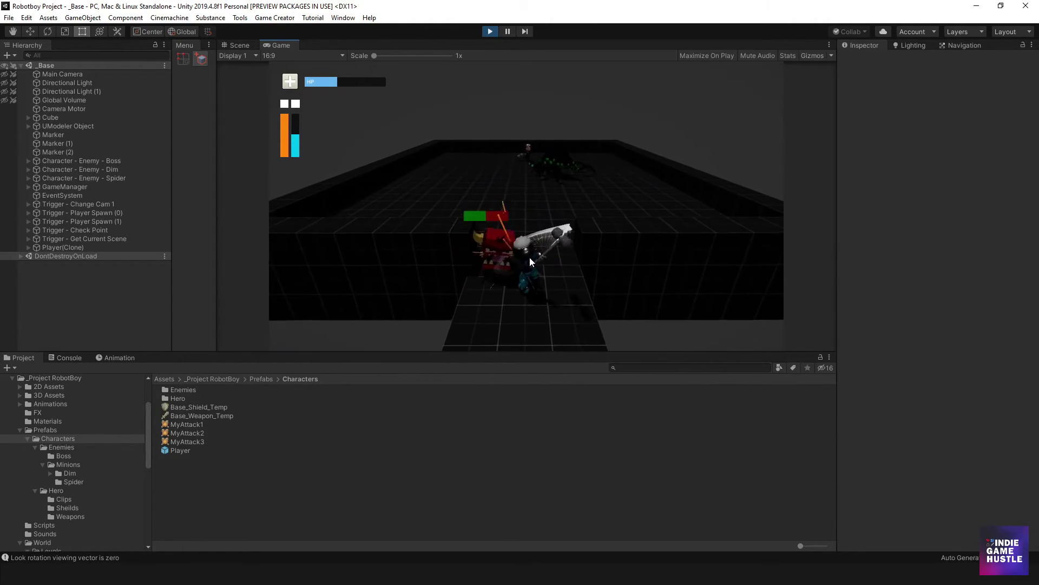
{"action": "left_click", "coordinate": [530, 258]}
{"action": "key", "text": "s"}
{"action": "left_click", "coordinate": [529, 258]}
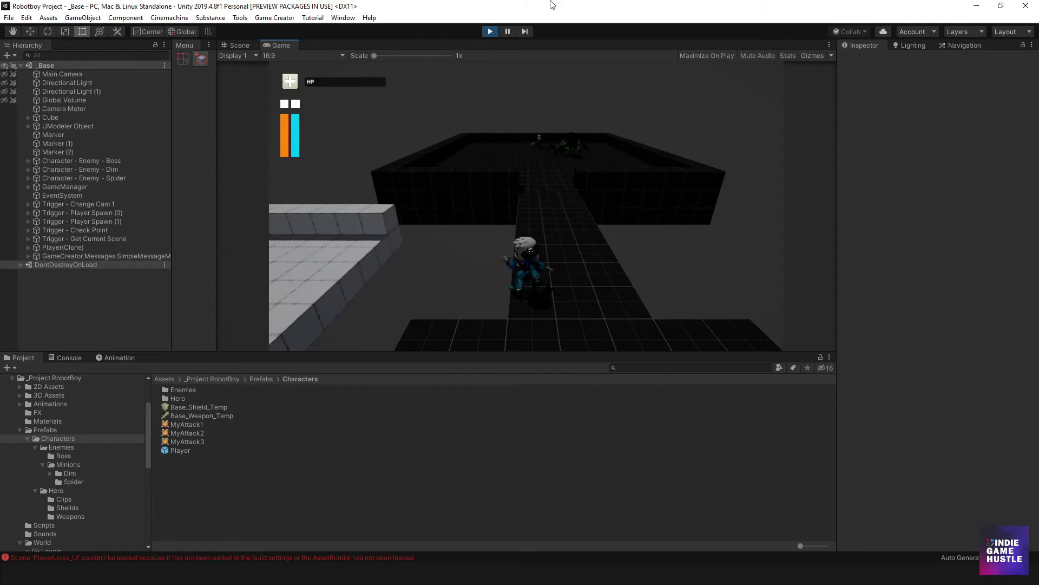
{"action": "left_click", "coordinate": [490, 31]}
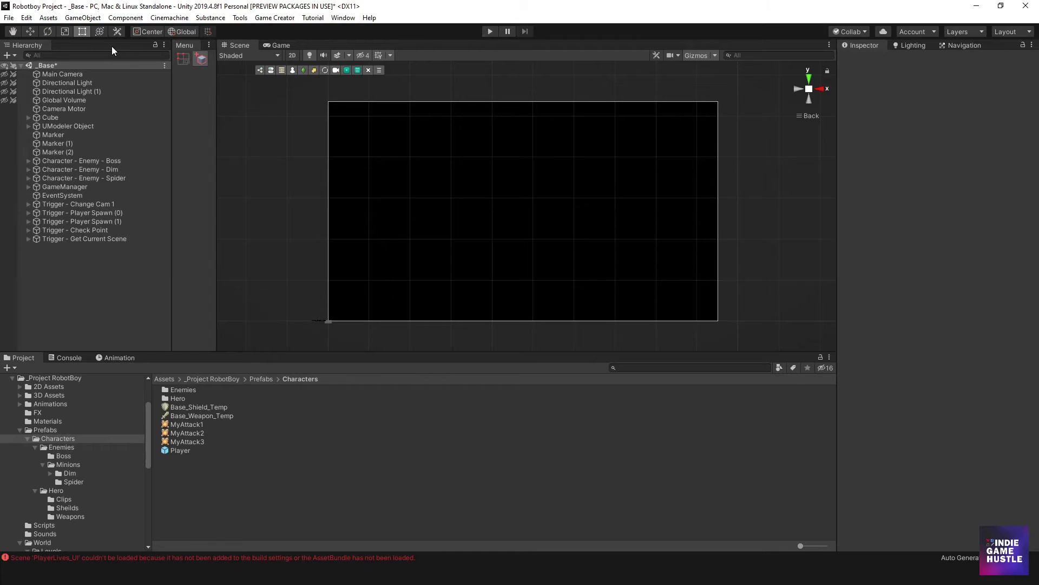
- Add the PlayerLives_UI scene from the World > Menu folder to Scenes In Build in the Build Settings, above _Base
{"action": "left_click", "coordinate": [26, 18]}
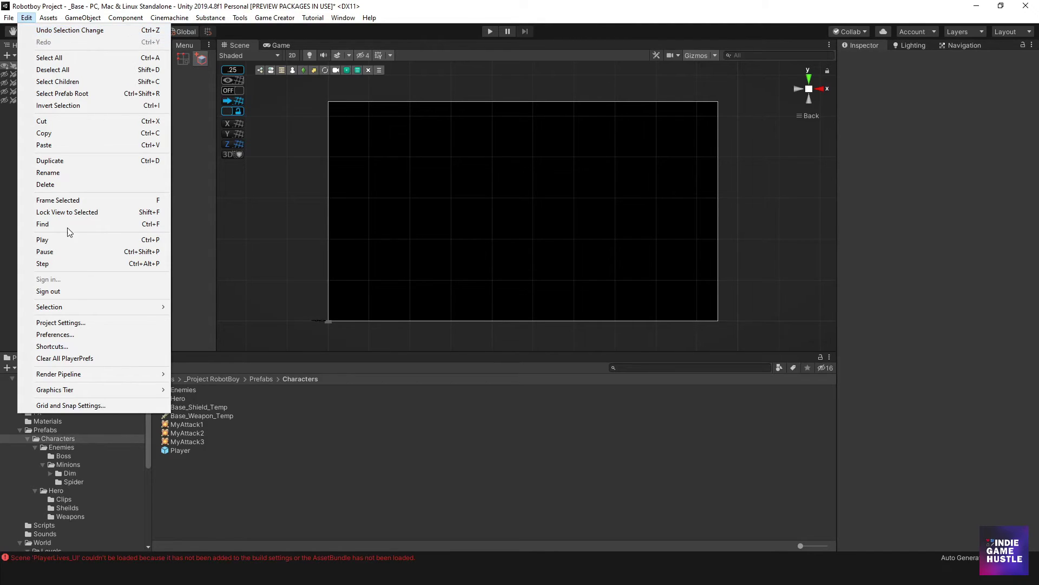
{"action": "mouse_move", "coordinate": [7, 17]}
{"action": "left_click", "coordinate": [32, 124]}
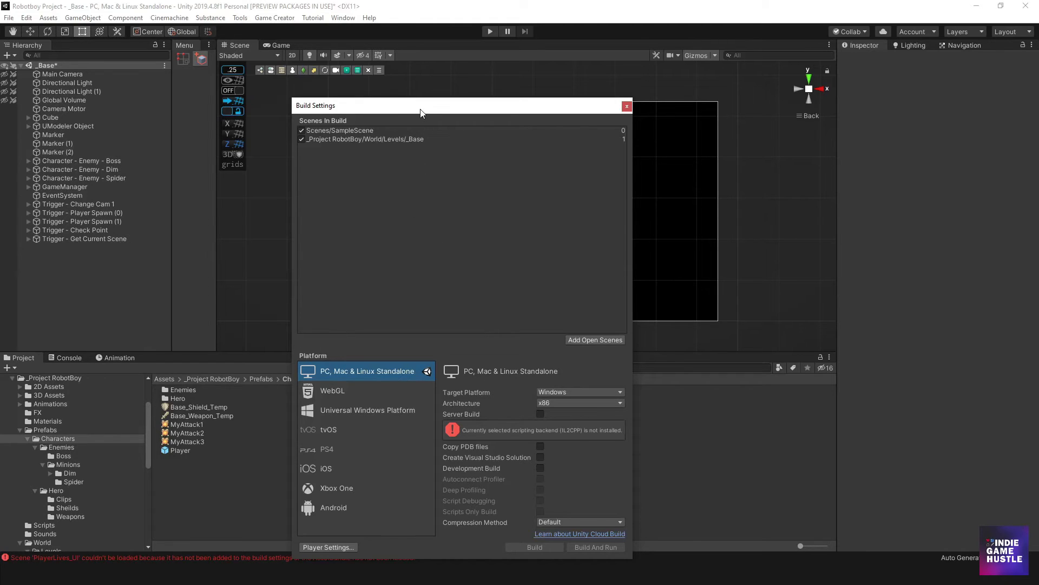
{"action": "left_click_drag", "start_coordinate": [422, 112], "coordinate": [618, 89]}
{"action": "left_click", "coordinate": [260, 378]}
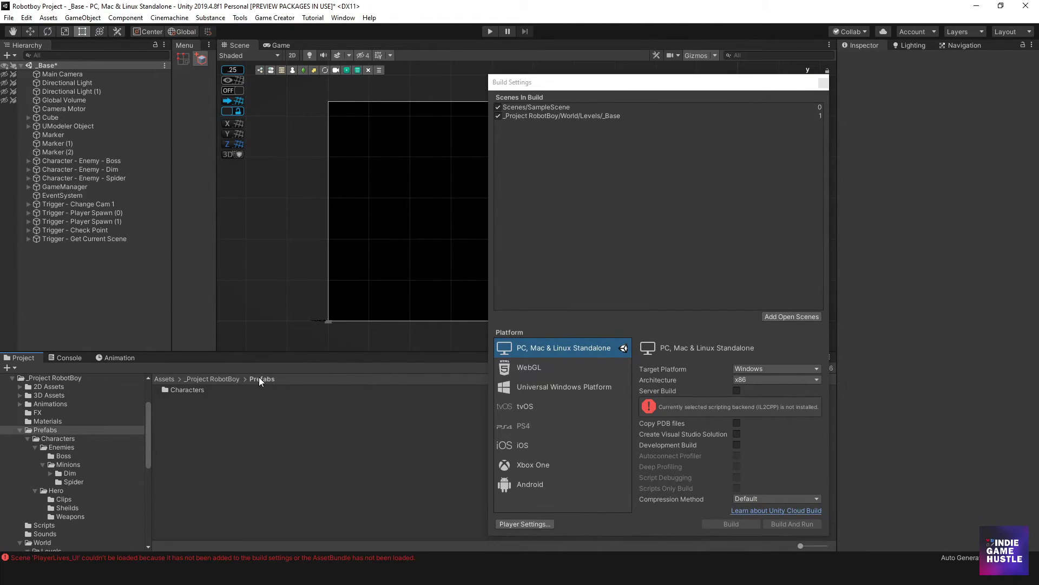
{"action": "left_click", "coordinate": [222, 378]}
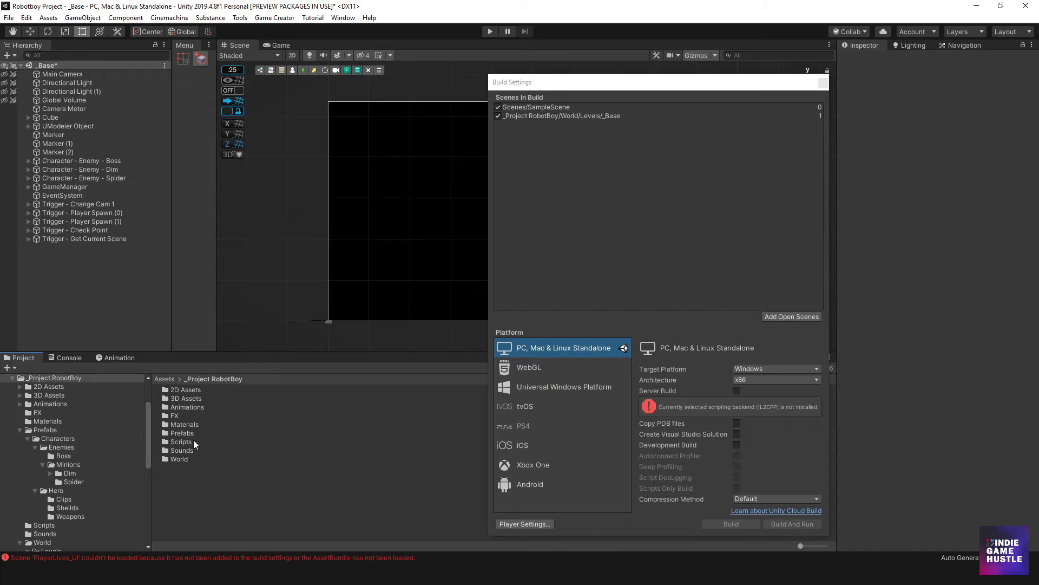
{"action": "double_click", "coordinate": [180, 459]}
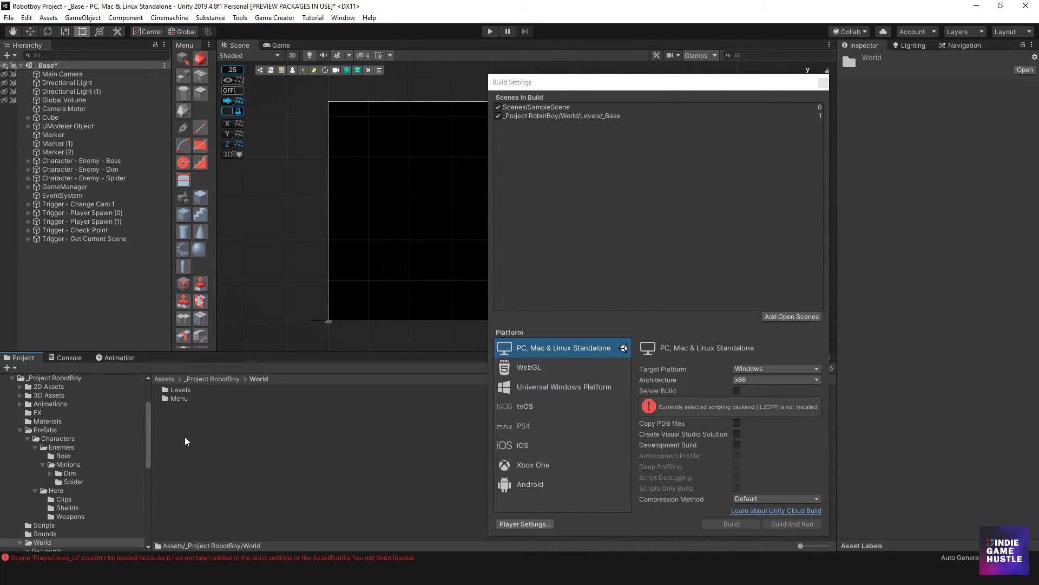
{"action": "double_click", "coordinate": [182, 399]}
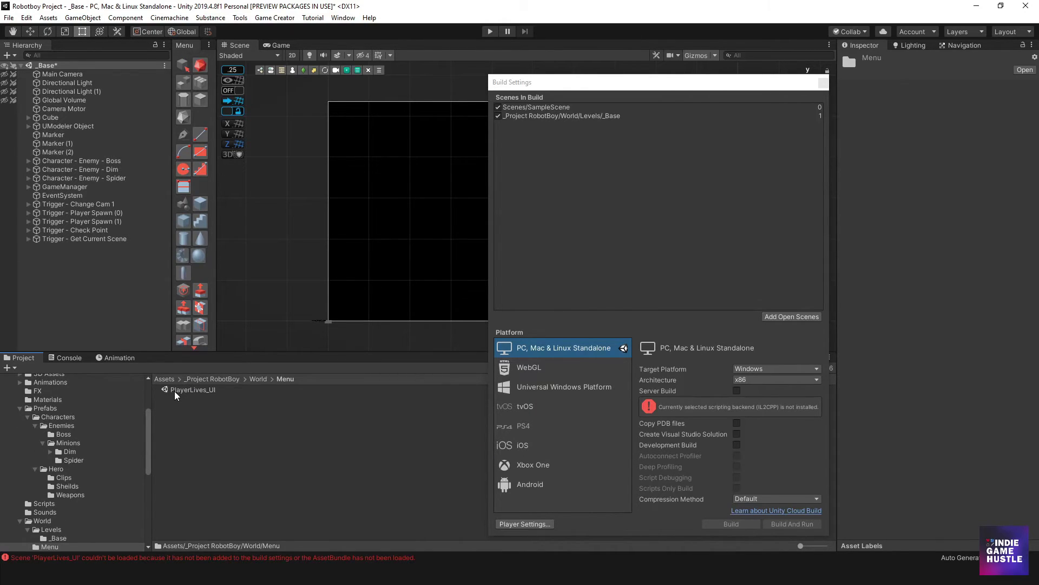
{"action": "left_click_drag", "start_coordinate": [175, 395], "coordinate": [584, 118]}
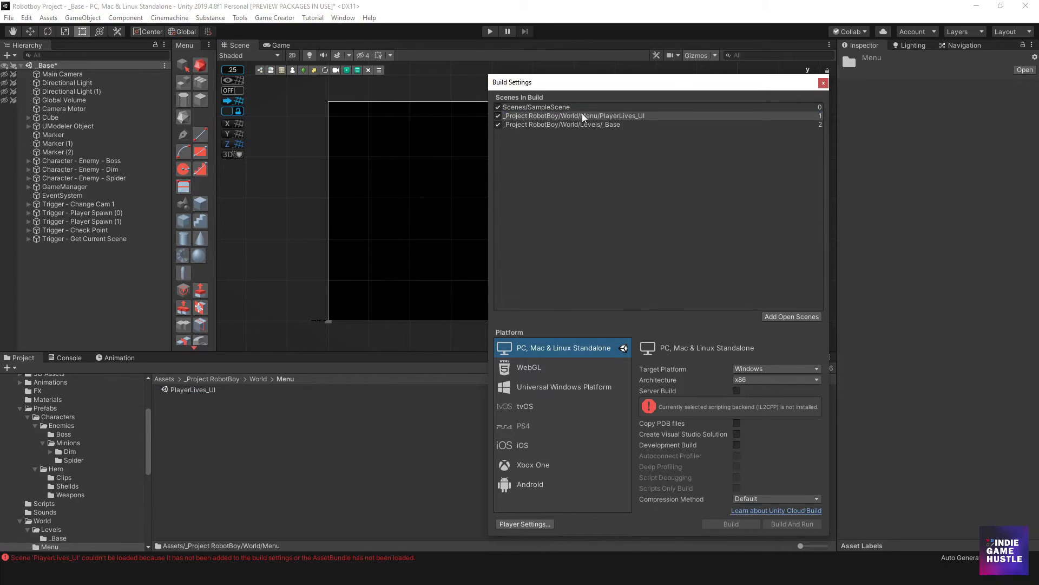
- Clear the Console messages and move the Build Settings window out of the editor view
{"action": "left_click_drag", "start_coordinate": [692, 81], "coordinate": [553, 57]}
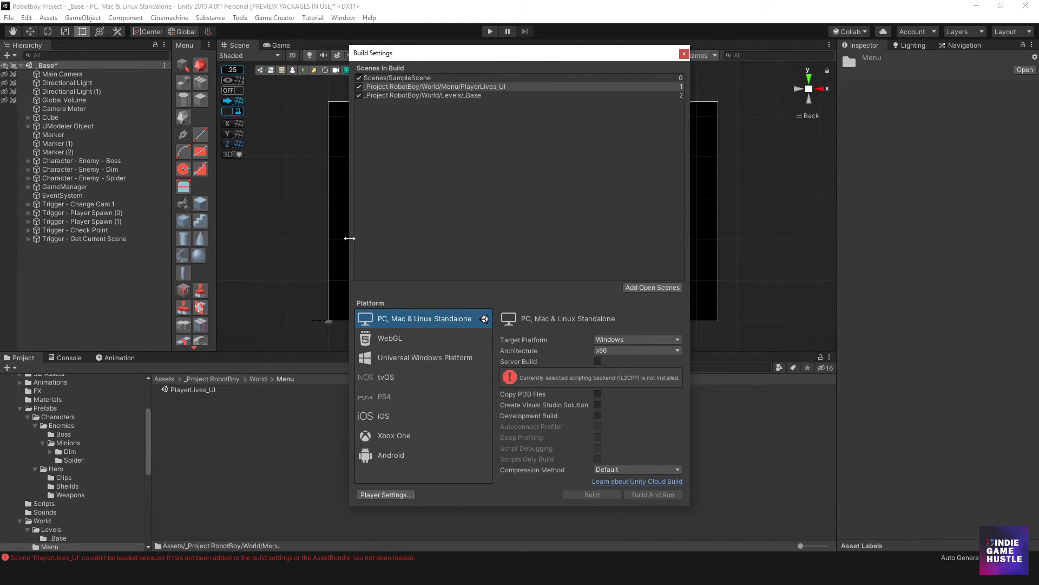
{"action": "left_click", "coordinate": [59, 358]}
{"action": "left_click", "coordinate": [11, 368]}
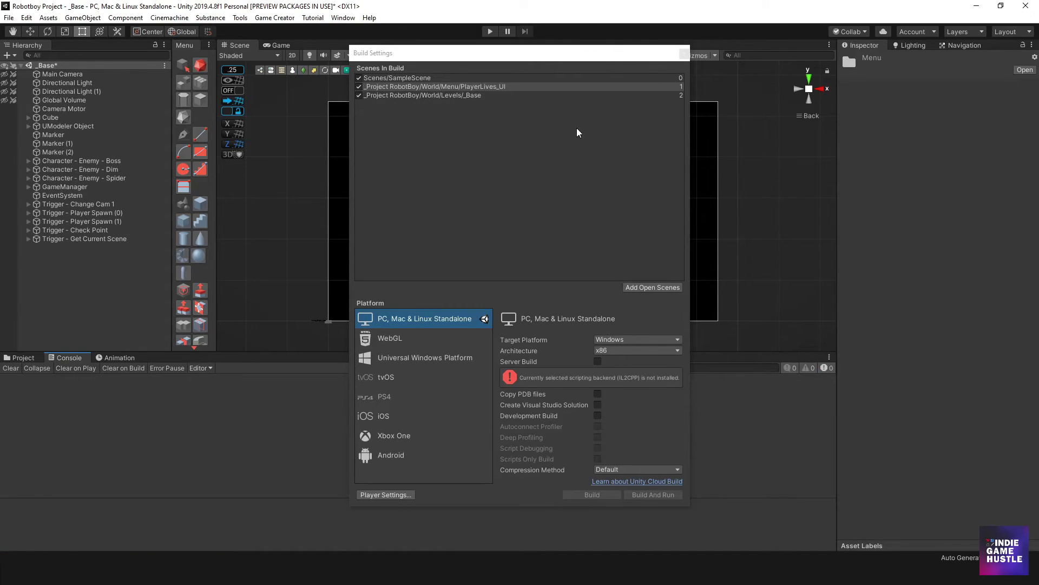
{"action": "left_click", "coordinate": [448, 95]}
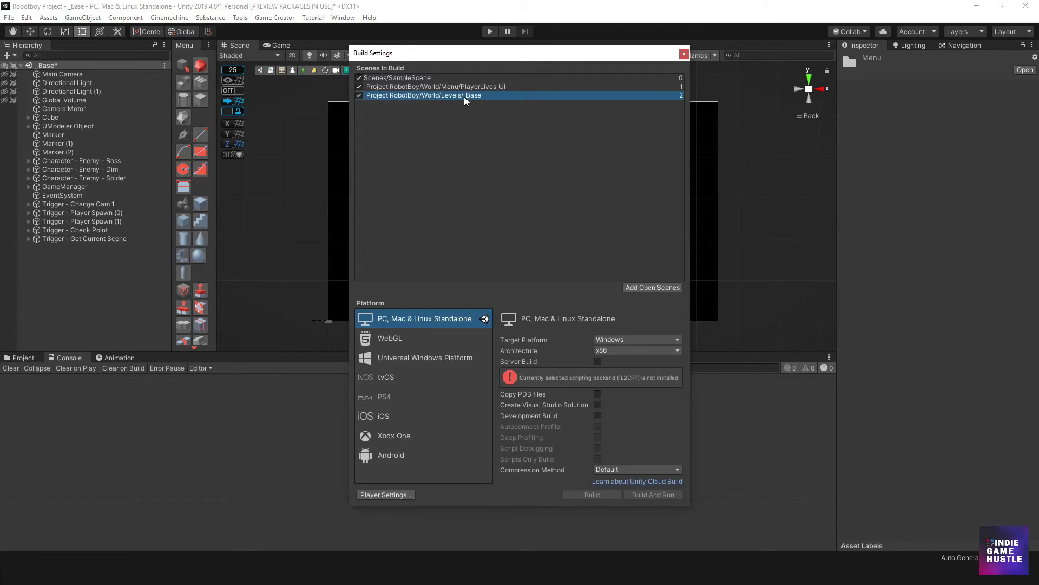
{"action": "left_click", "coordinate": [462, 87]}
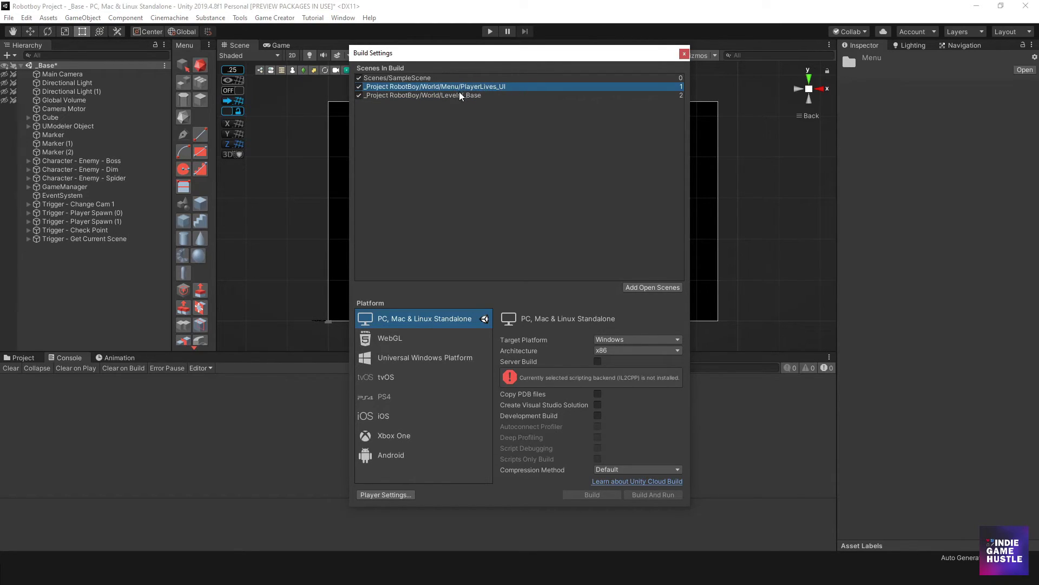
{"action": "left_click_drag", "start_coordinate": [622, 58], "coordinate": [1038, 70]}
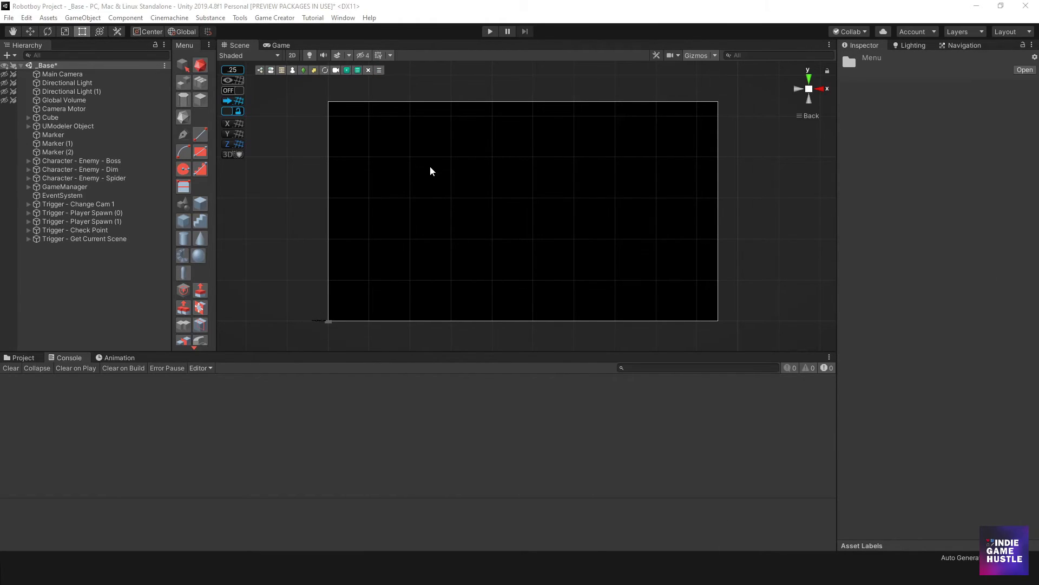
- Run the game and take the player into the arena to be killed by the spider, testing the respawn scene change
{"action": "left_click", "coordinate": [491, 31]}
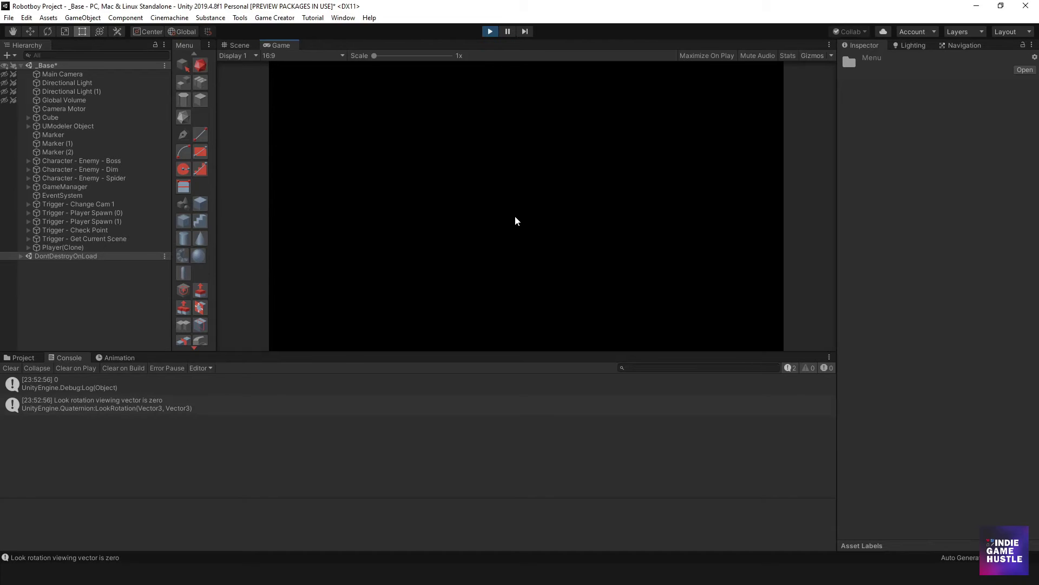
{"action": "key", "text": "w"}
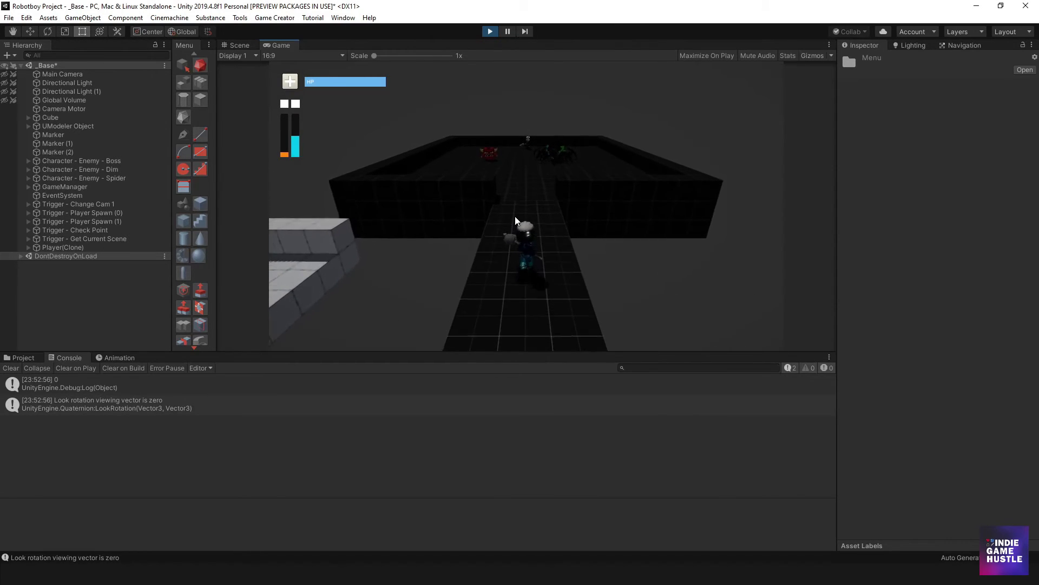
{"action": "key", "text": "d"}
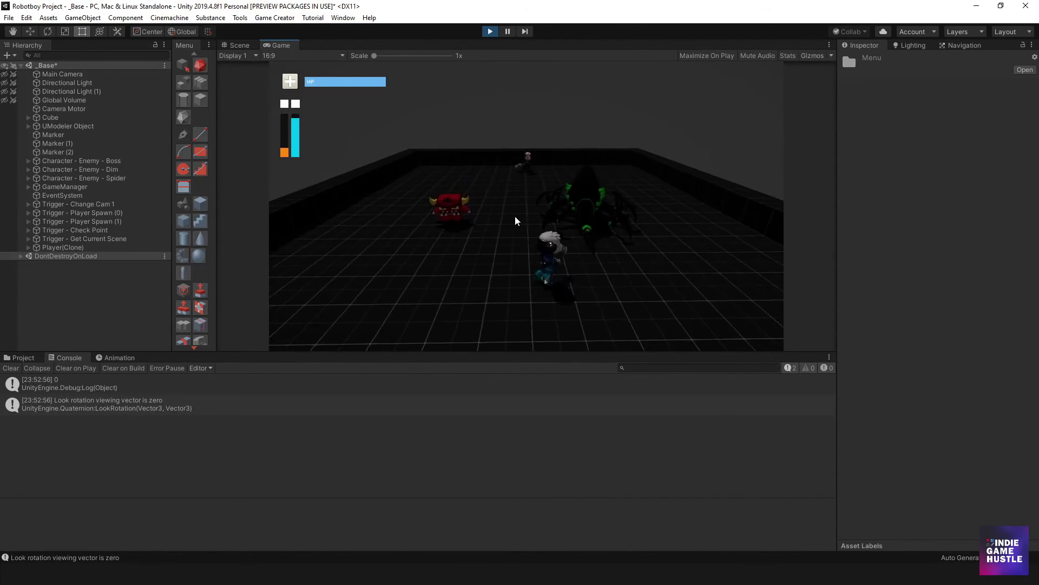
{"action": "key", "text": "s"}
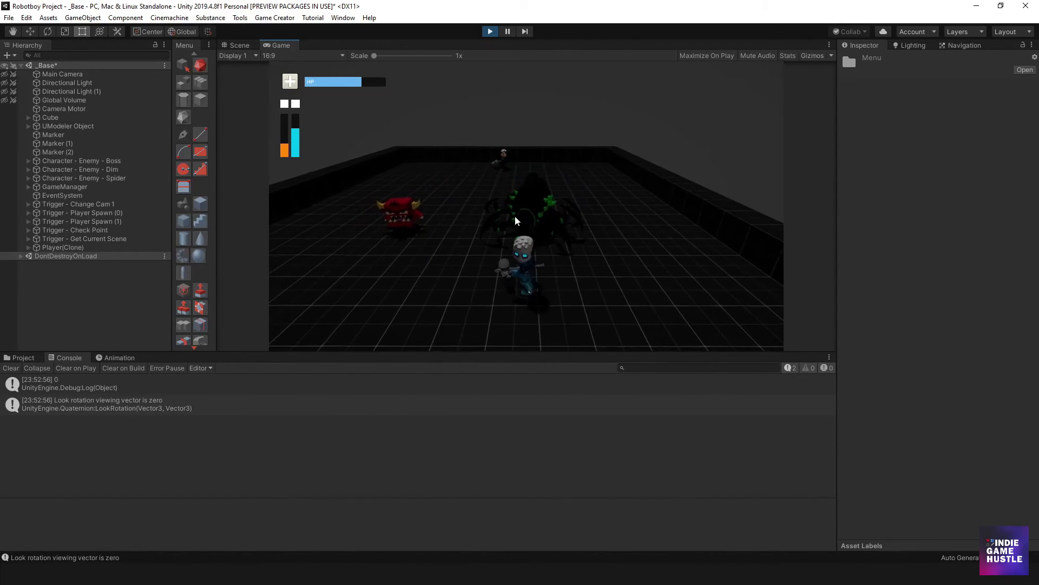
{"action": "left_click", "coordinate": [514, 216]}
{"action": "key", "text": "a"}
{"action": "key", "text": "s"}
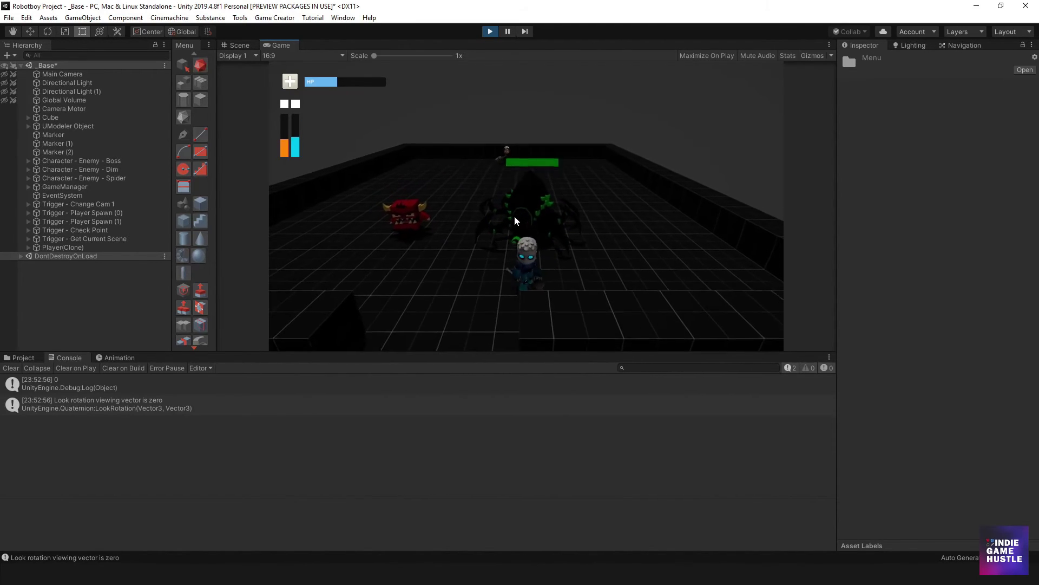
{"action": "key", "text": "d"}
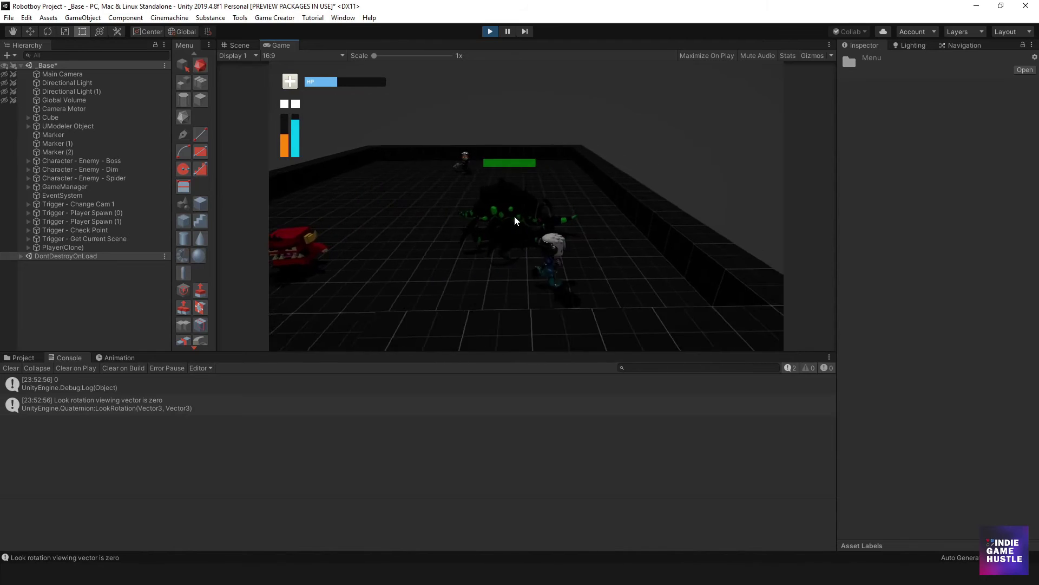
{"action": "left_click", "coordinate": [515, 217]}
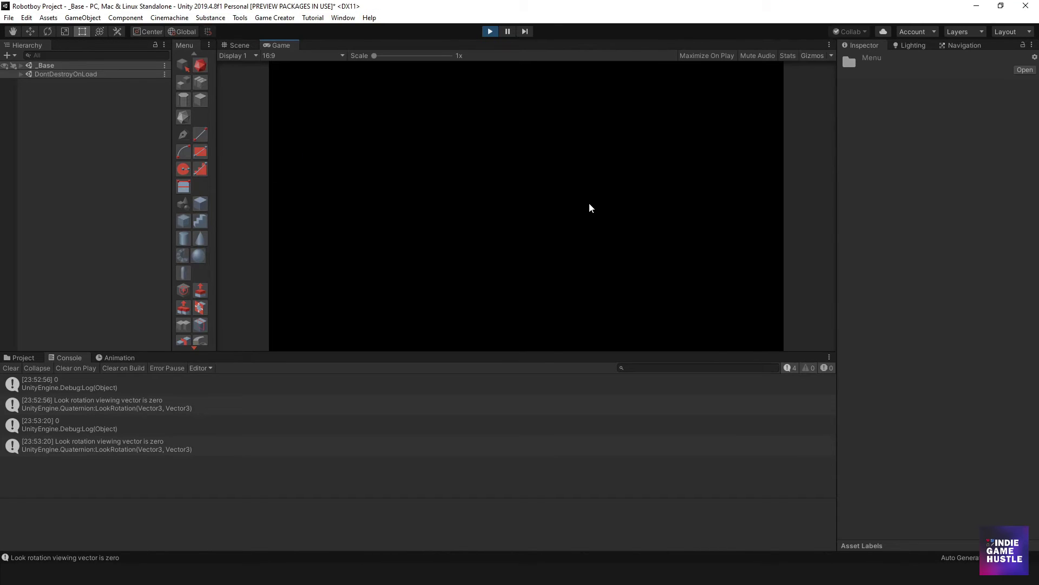
- Walk the respawned player around the start platform and bring the Game Creator global variables into view beside the game
{"action": "key", "text": "d"}
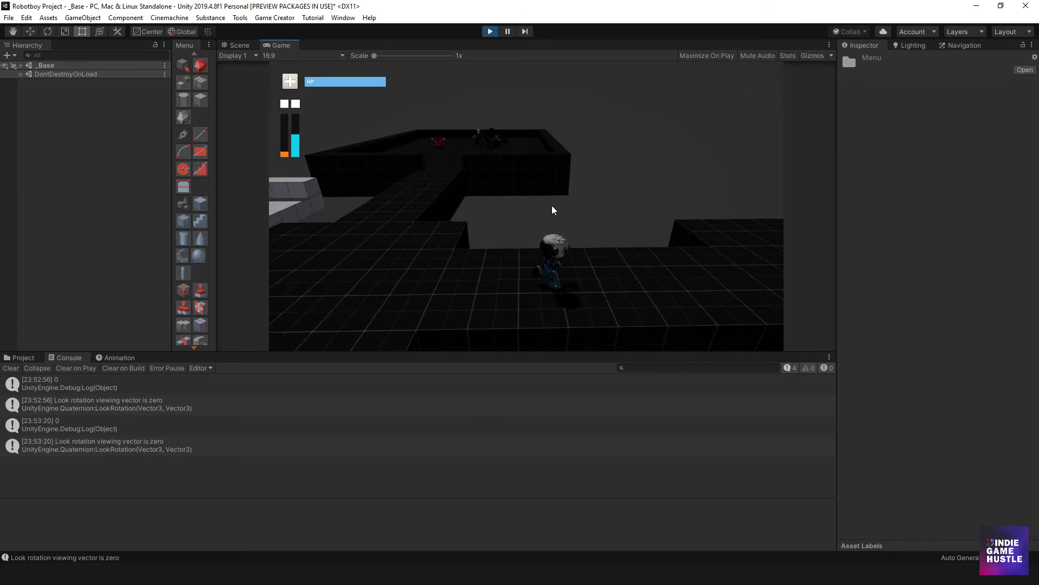
{"action": "key", "text": "a"}
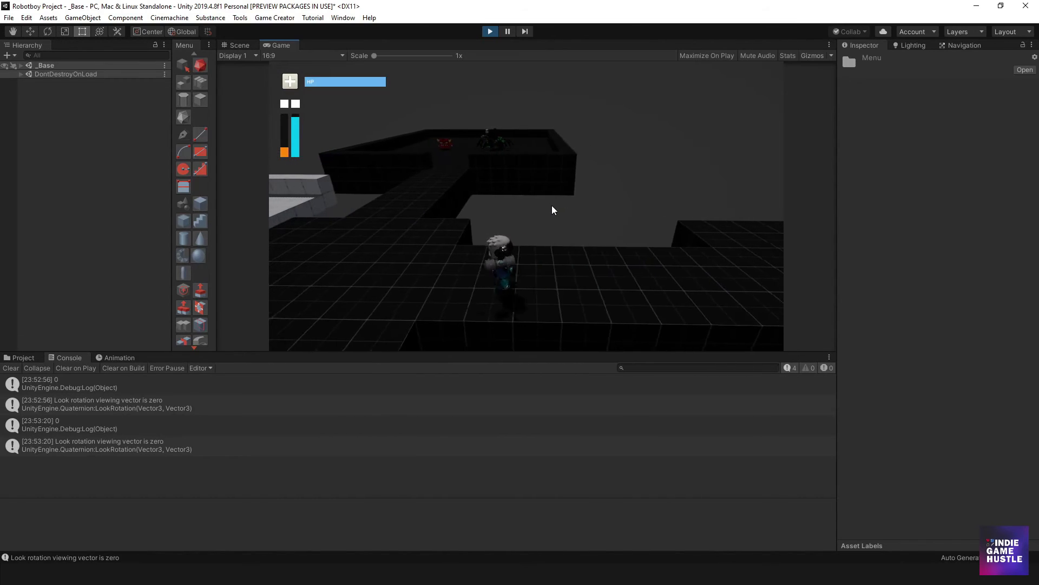
{"action": "key", "text": "d"}
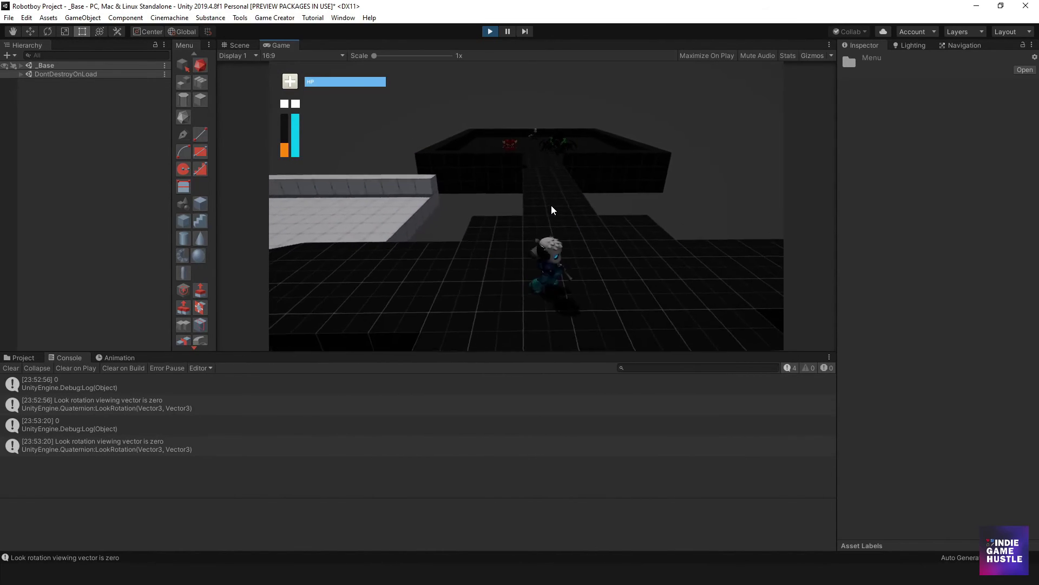
{"action": "key", "text": "a"}
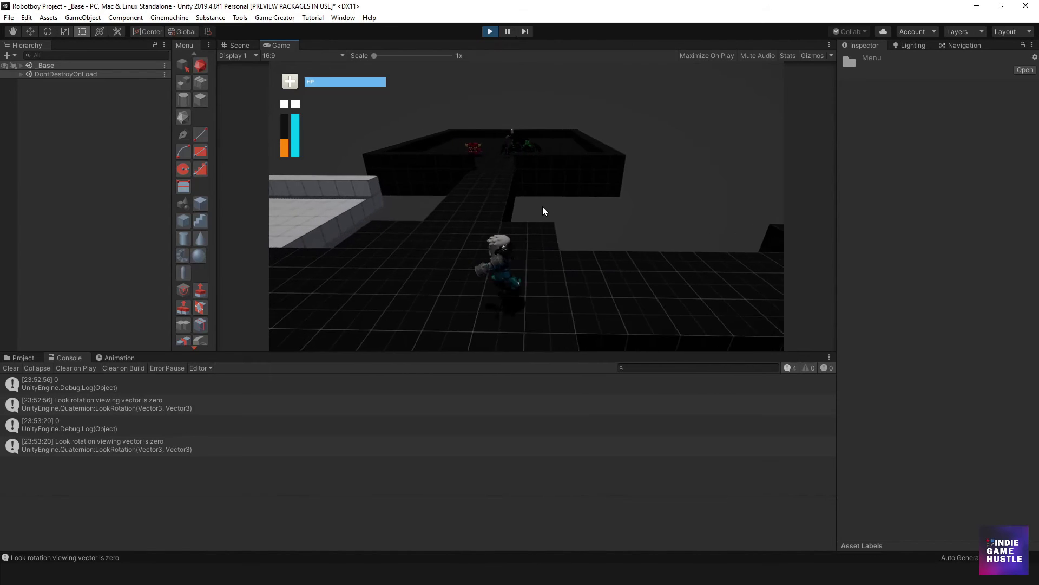
{"action": "key", "text": "d"}
{"action": "key", "text": "s"}
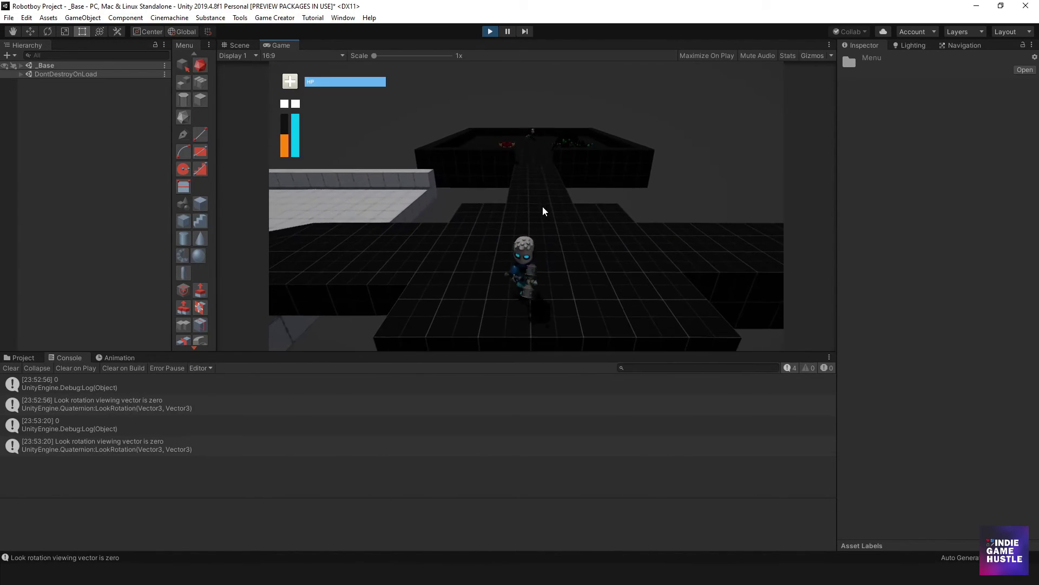
{"action": "key", "text": "w"}
{"action": "key", "text": "d"}
{"action": "key", "text": "a"}
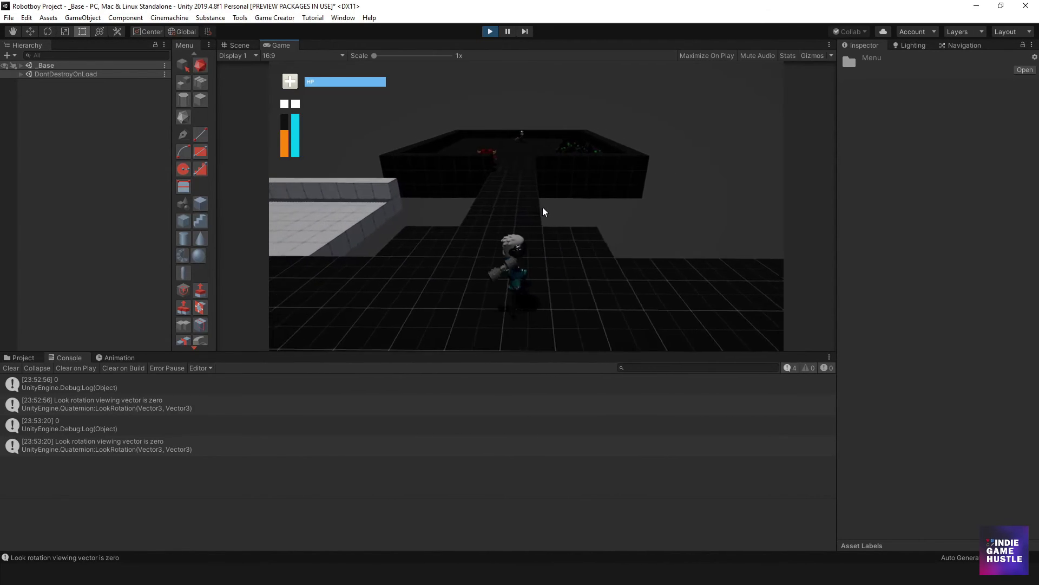
{"action": "left_click_drag", "start_coordinate": [1038, 155], "coordinate": [111, 91]}
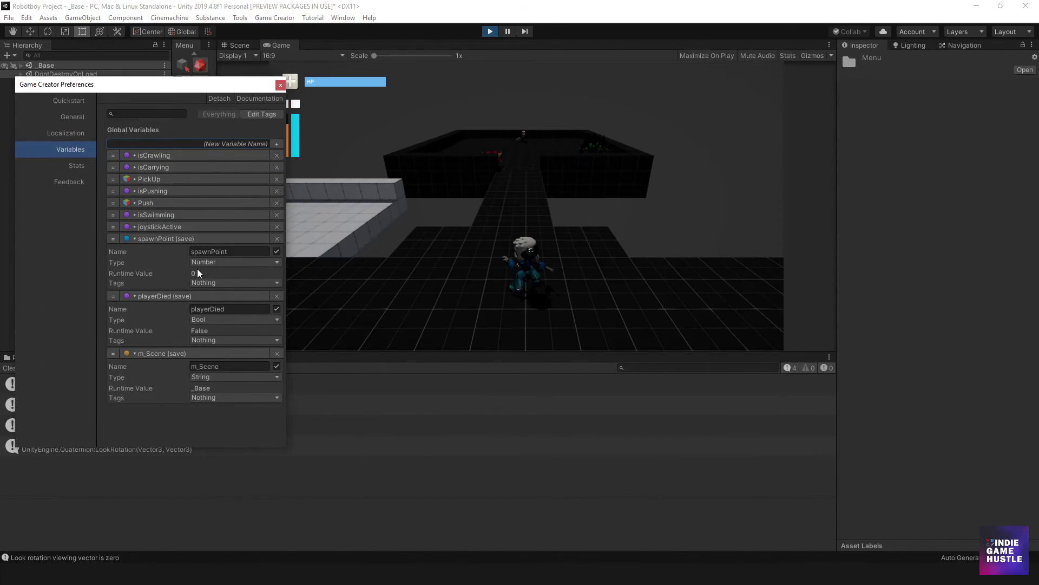
- Return to the running game and lead the player across the bridge into the enemy arena, circling the enemy with the global variables in view
{"action": "left_click", "coordinate": [504, 211]}
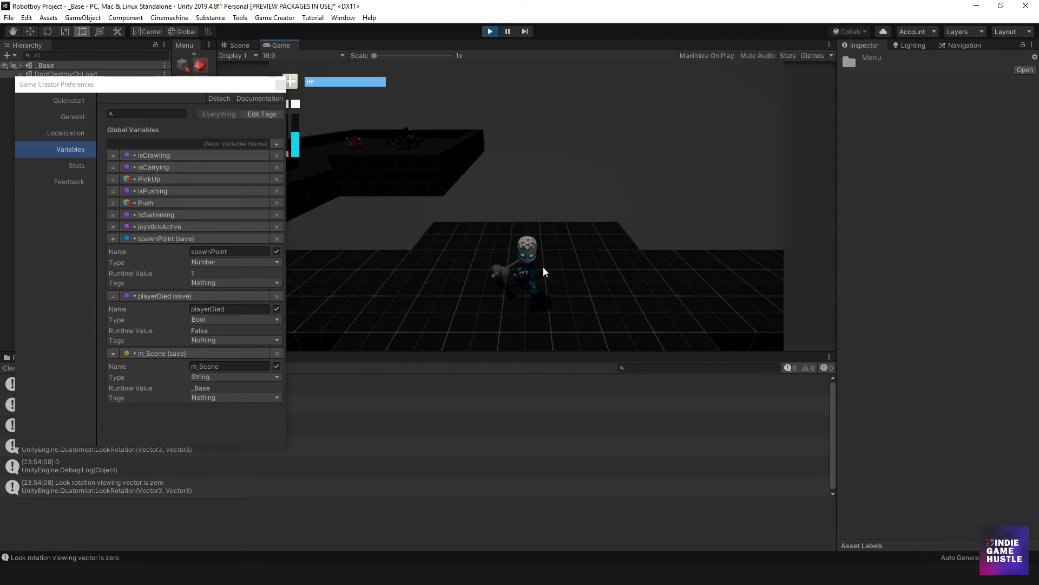
{"action": "key", "text": "a"}
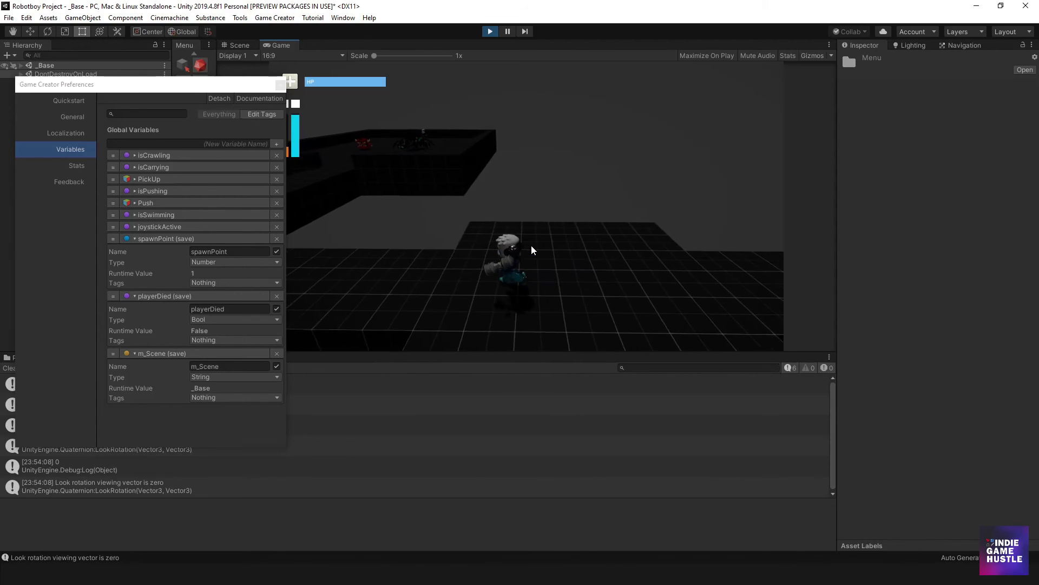
{"action": "key", "text": "w"}
{"action": "key", "text": "a"}
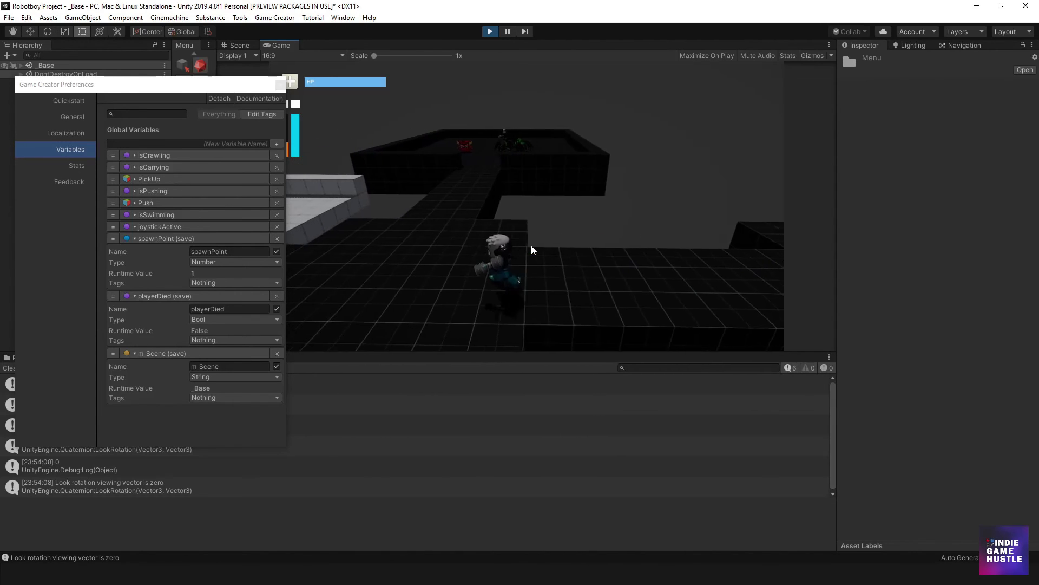
{"action": "key", "text": "w"}
{"action": "key", "text": "w"}
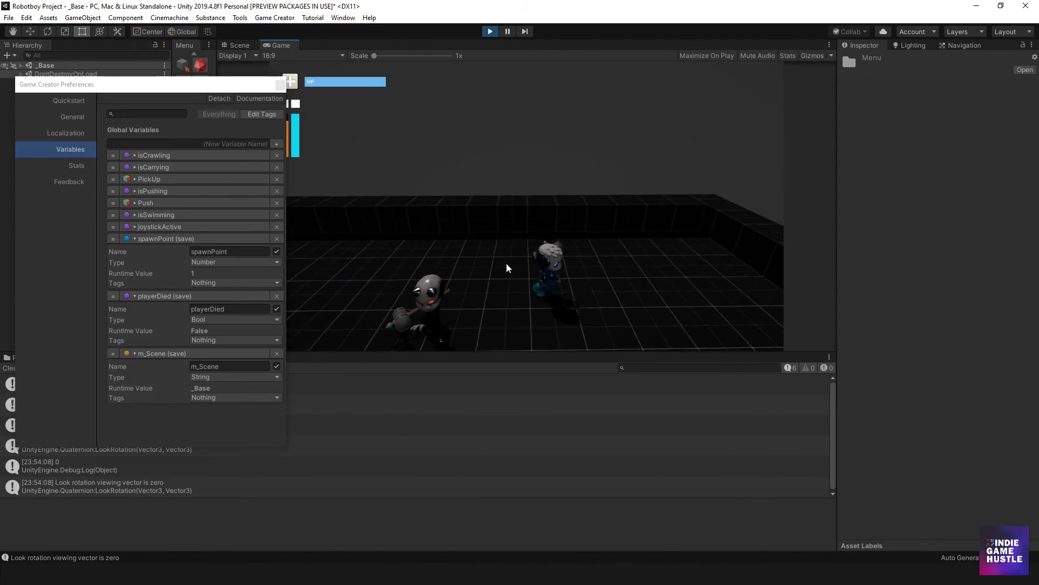
{"action": "key", "text": "a"}
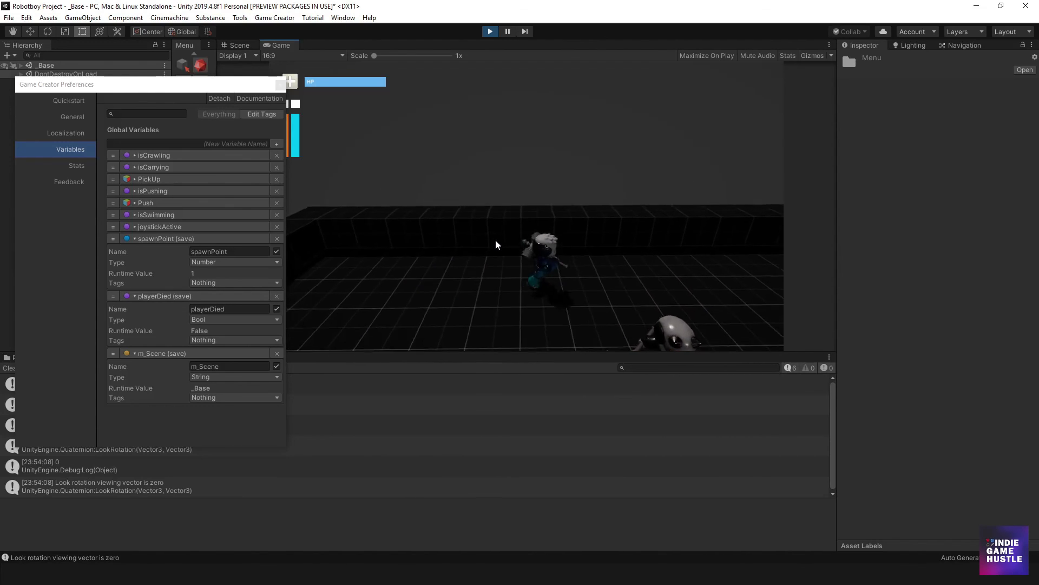
{"action": "key", "text": "a"}
{"action": "key", "text": "s"}
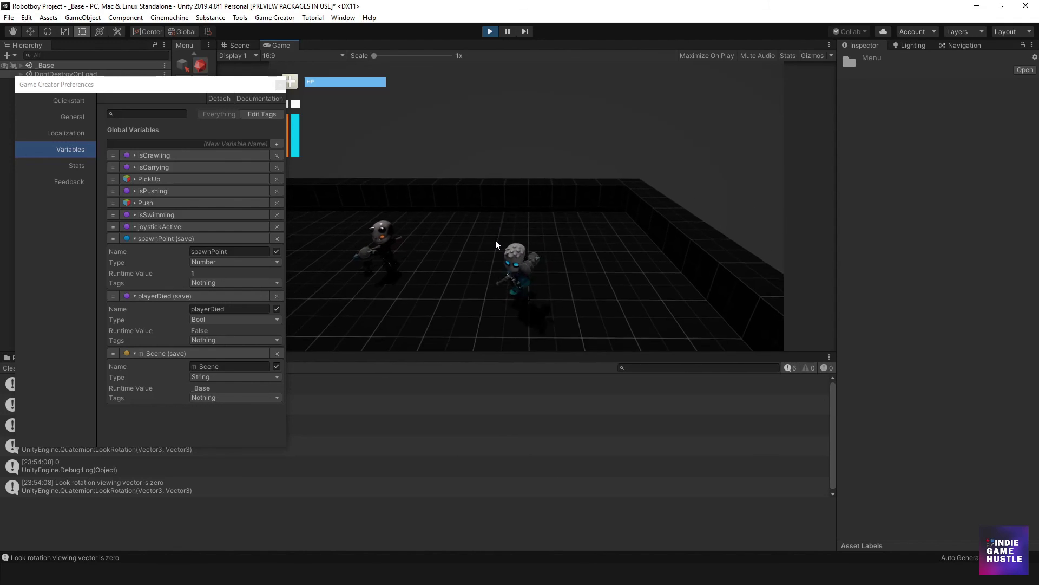
{"action": "key", "text": "w"}
{"action": "key", "text": "d"}
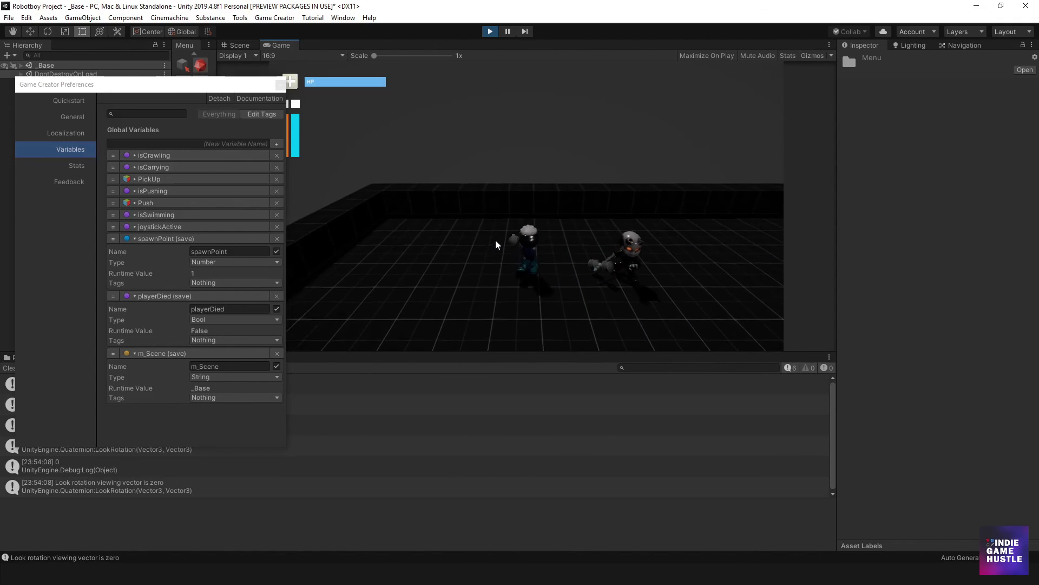
{"action": "key", "text": "s"}
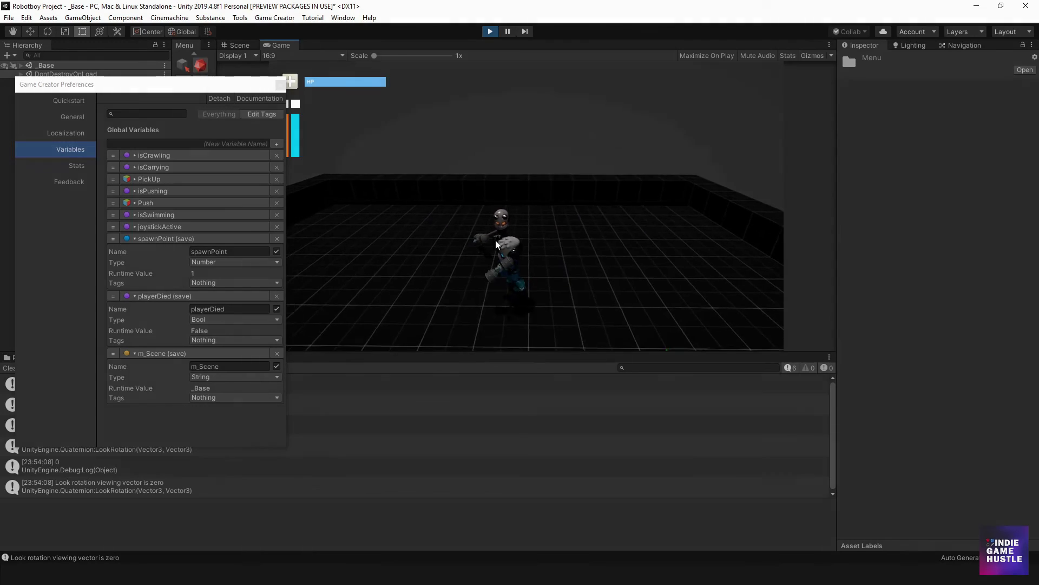